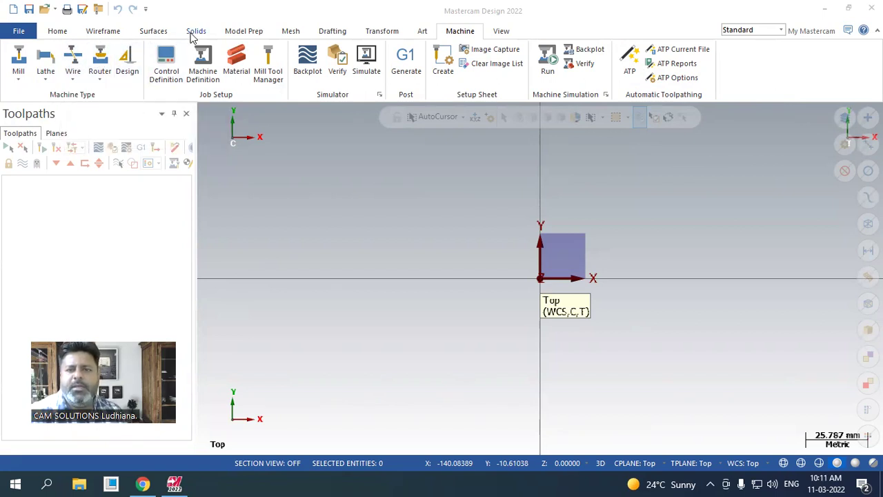
left_click(193, 34)
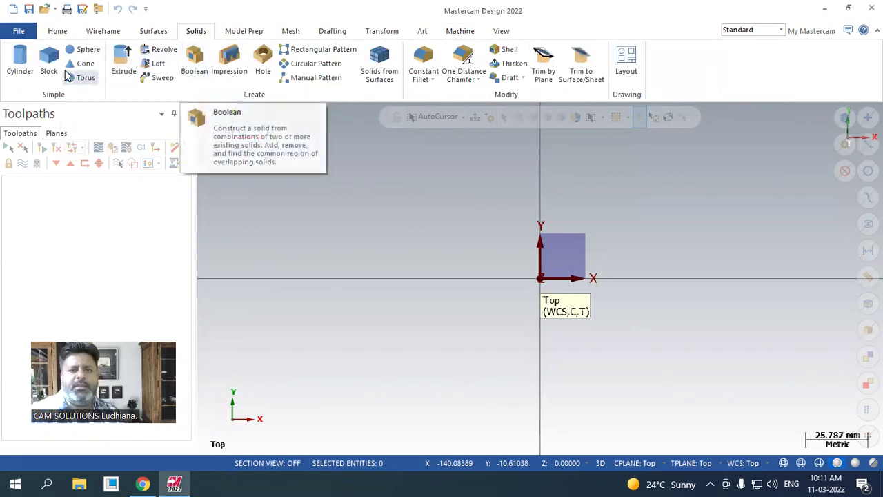
left_click(148, 33)
left_click(105, 32)
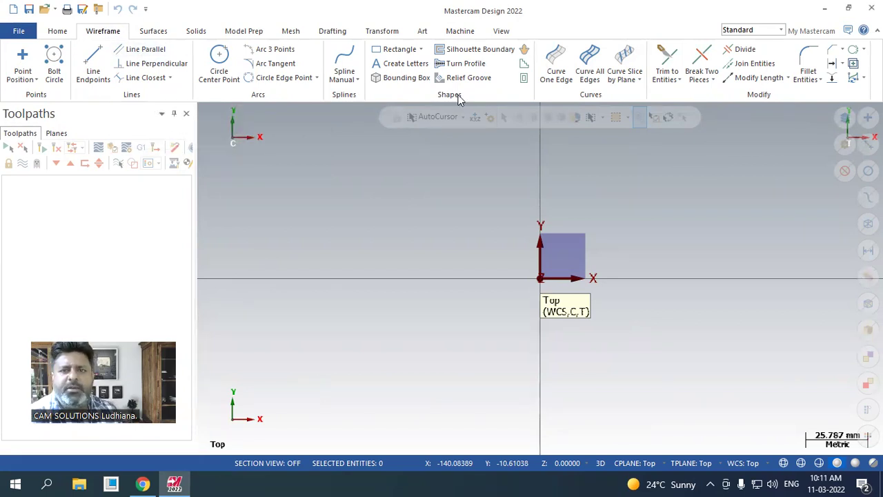
left_click(195, 33)
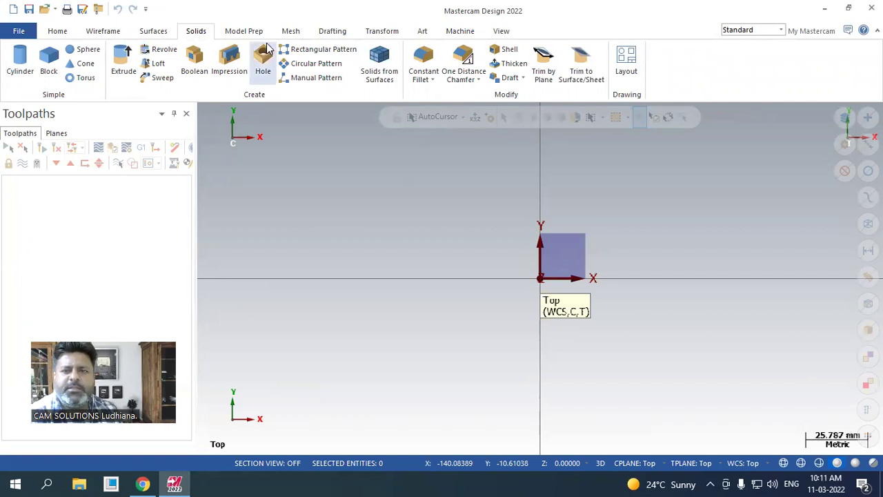
left_click(448, 33)
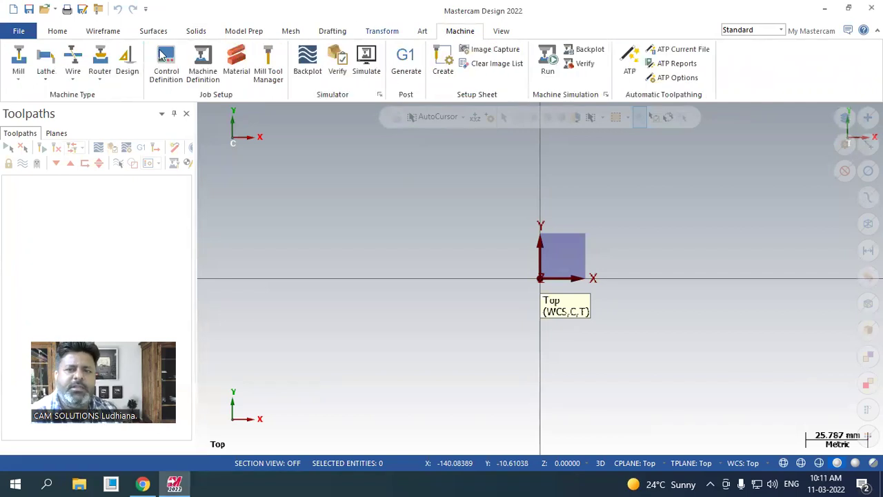
left_click(58, 33)
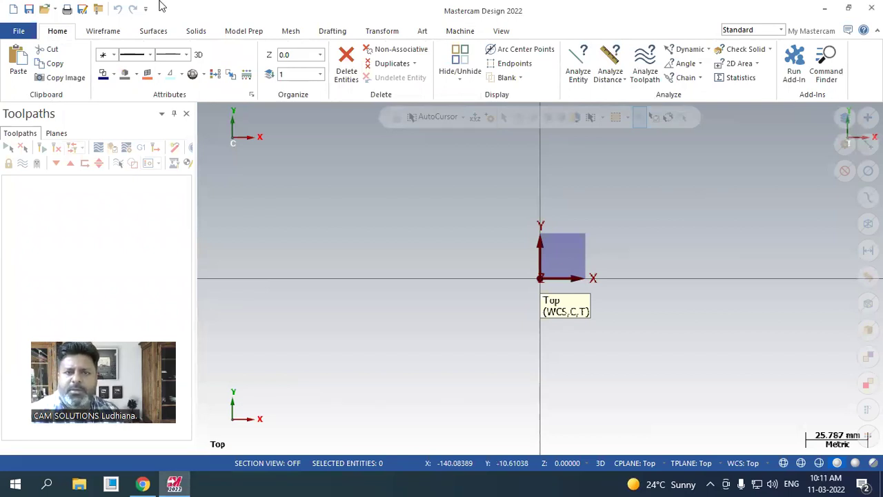
- Hide the gnomons and axes in the graphics area, and show both again
left_click(501, 31)
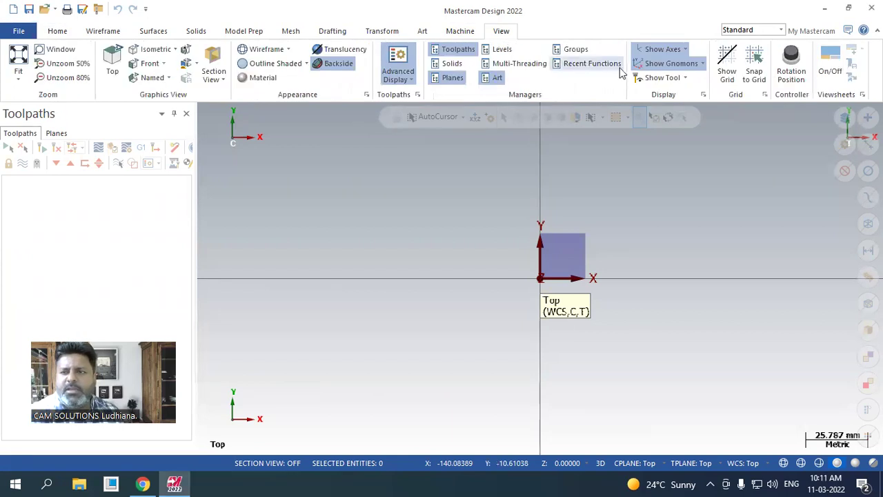
left_click(667, 64)
left_click(663, 49)
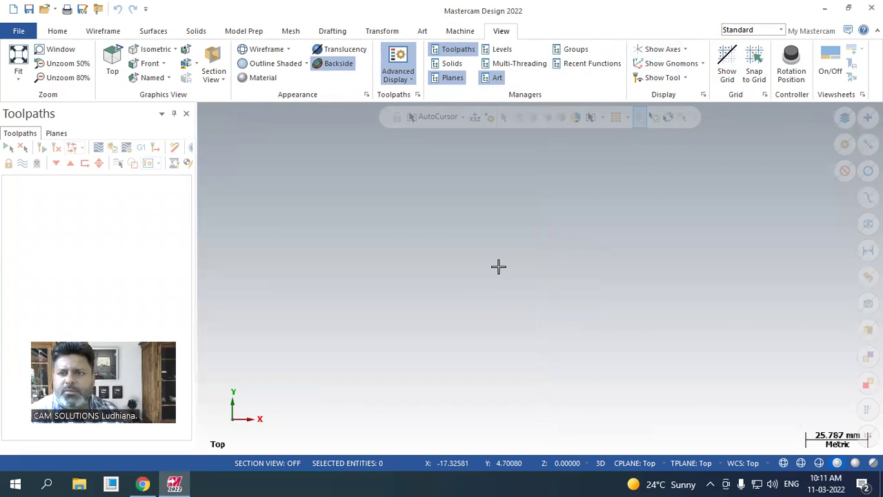
left_click(666, 50)
left_click(668, 68)
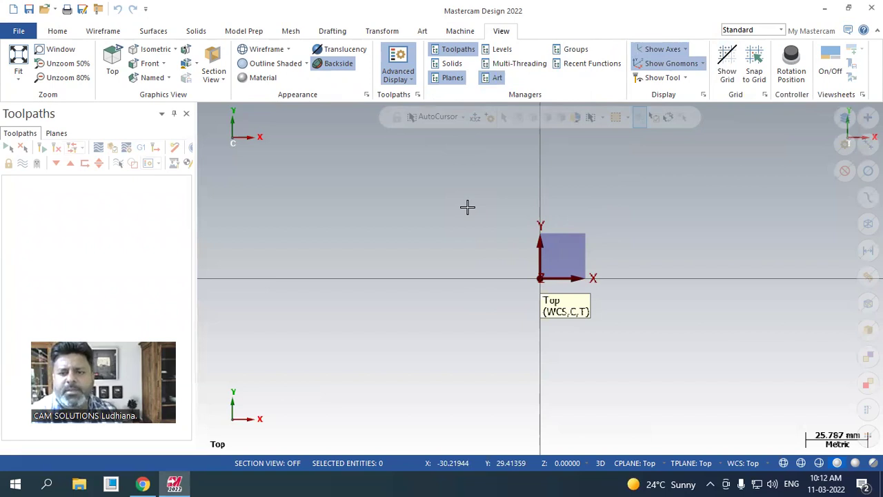
- Change the graphics view to Isometric (WCS)
right_click(426, 191)
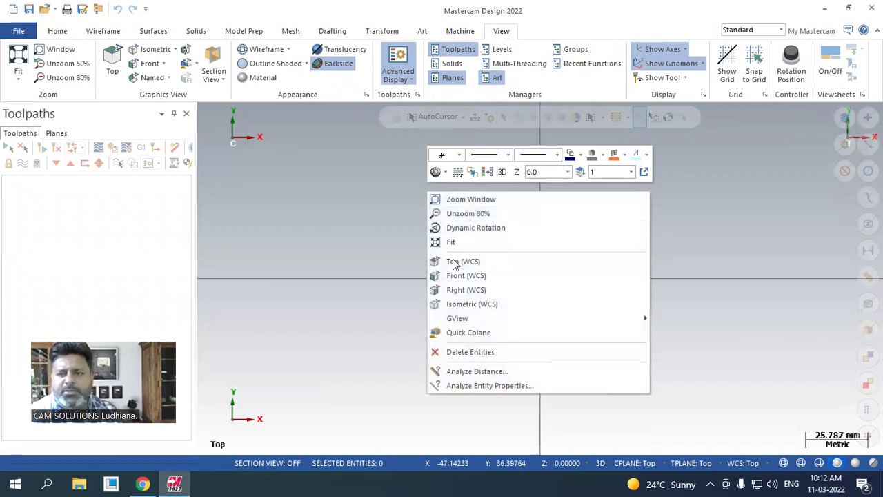
left_click(474, 307)
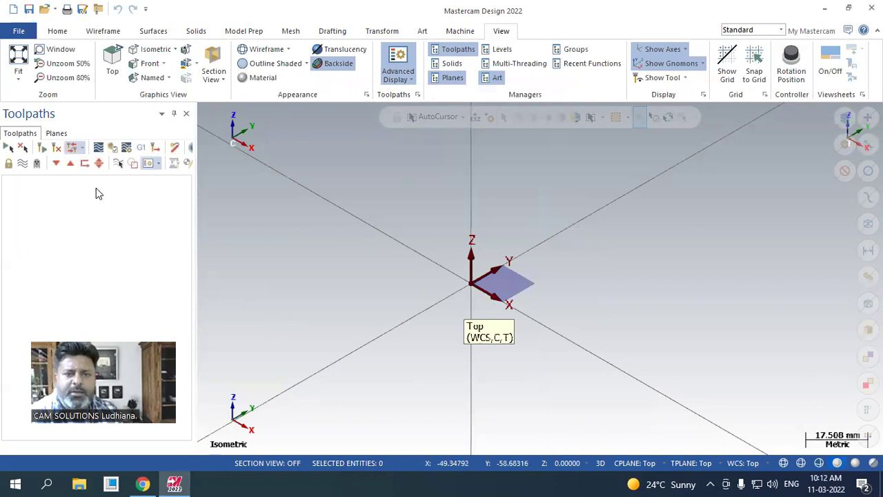
- Close the open managers, display the Toolpaths, Solids and Planes managers, and bring Toolpaths to the front
left_click(186, 114)
left_click(186, 115)
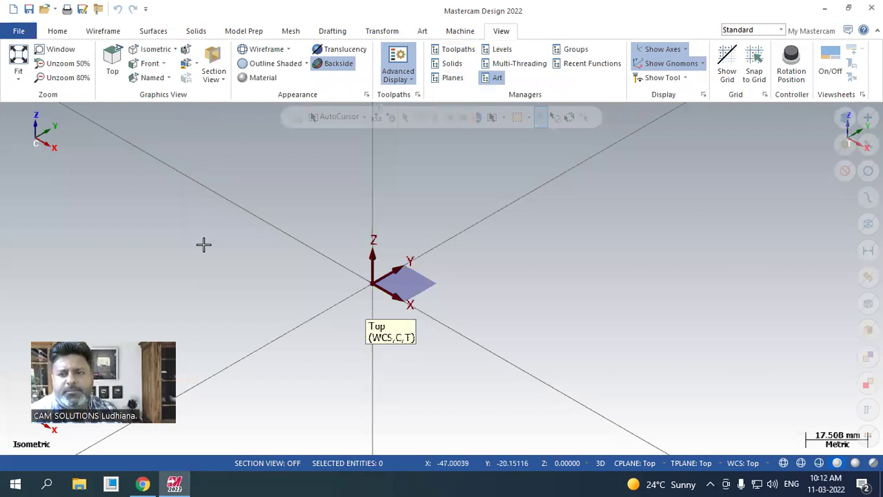
left_click(459, 49)
left_click(459, 66)
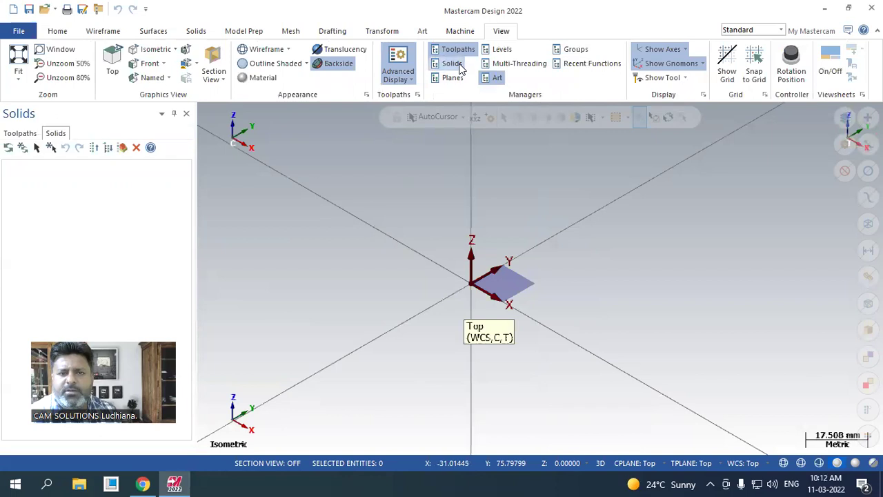
left_click(452, 77)
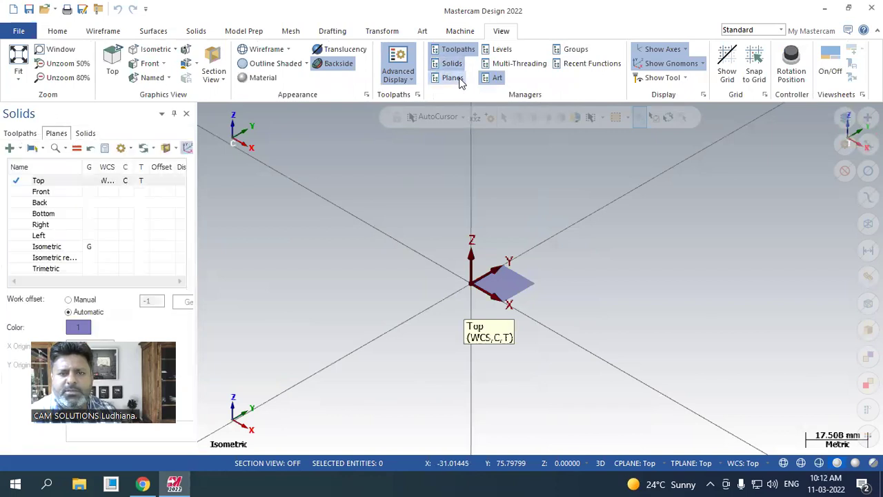
left_click(20, 134)
left_click(56, 133)
left_click(85, 133)
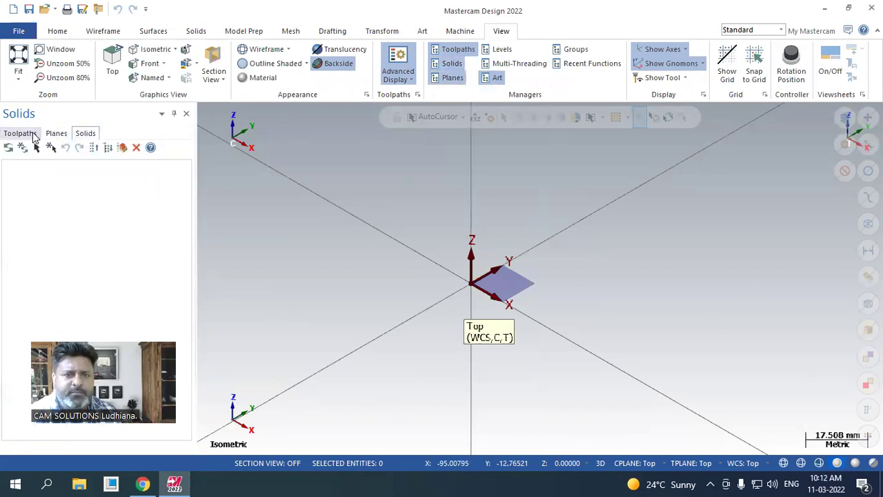
left_click(20, 133)
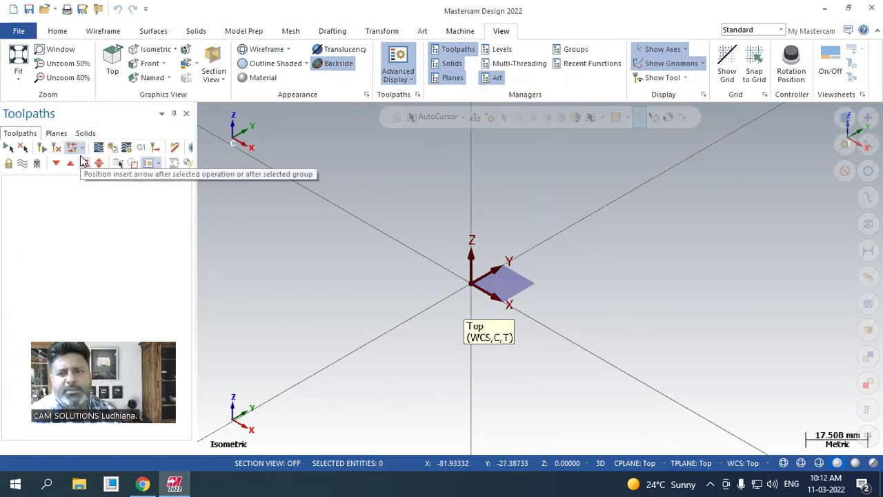
- Close all three managers, redisplay Toolpaths, Solids and Planes, and return to the Toolpaths manager
left_click(187, 113)
left_click(187, 115)
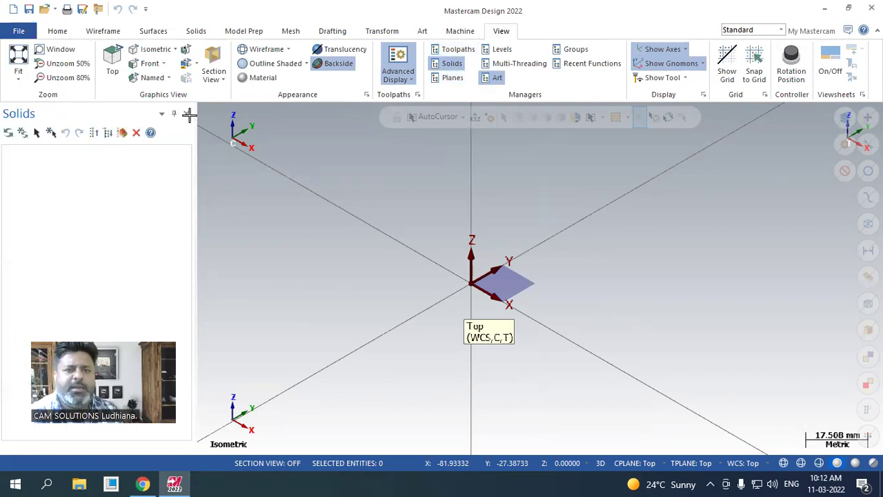
left_click(187, 114)
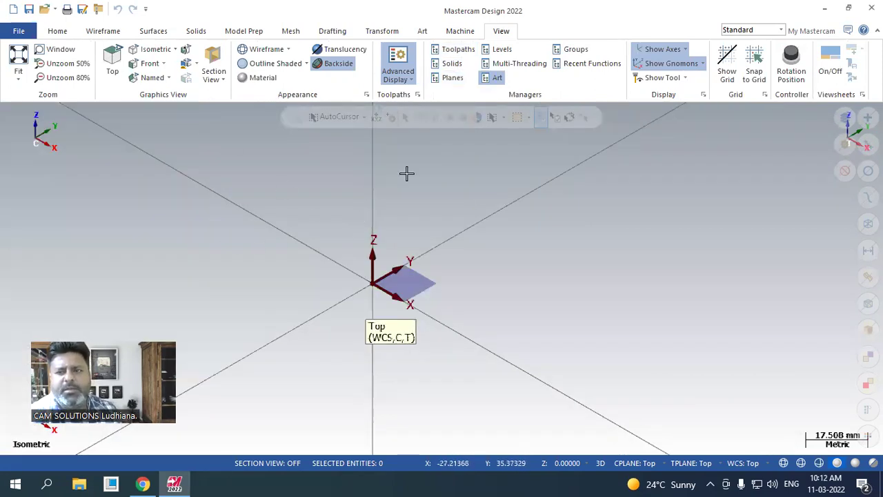
left_click(455, 49)
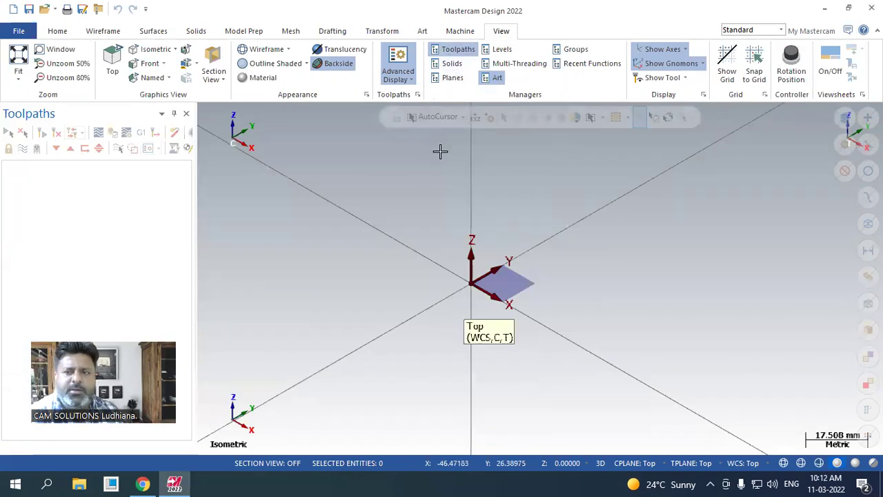
left_click(452, 63)
left_click(452, 78)
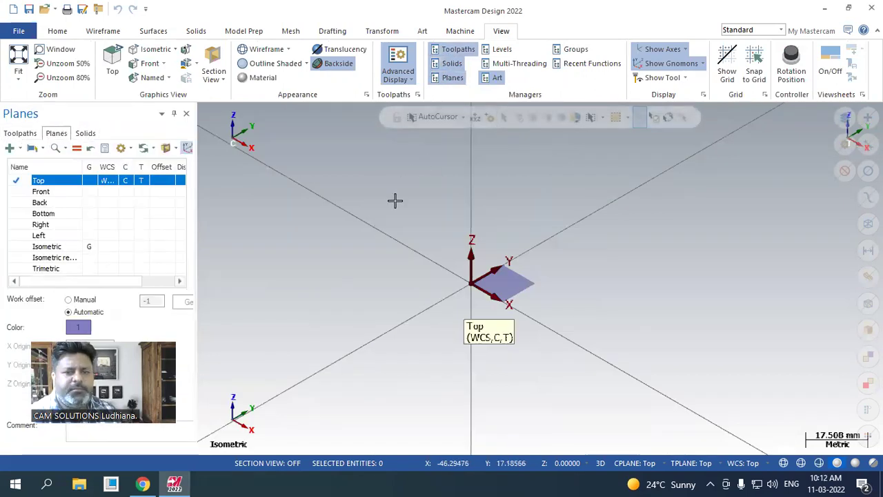
left_click(20, 133)
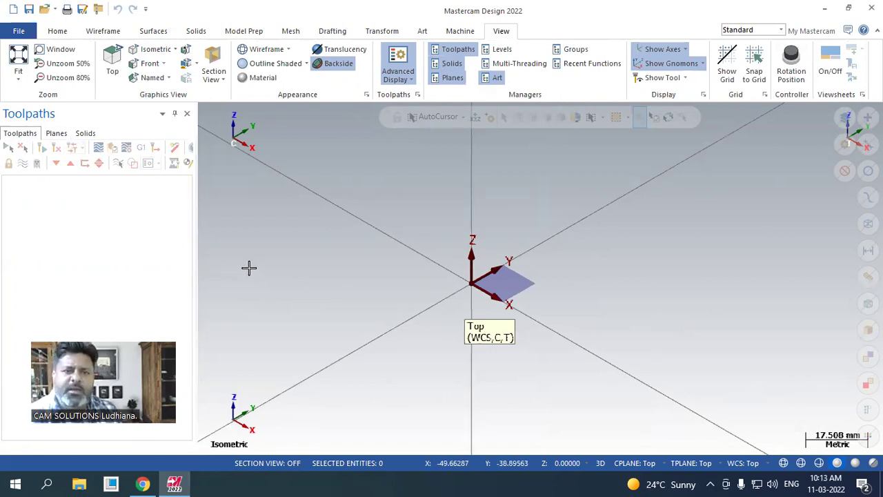
left_click(20, 33)
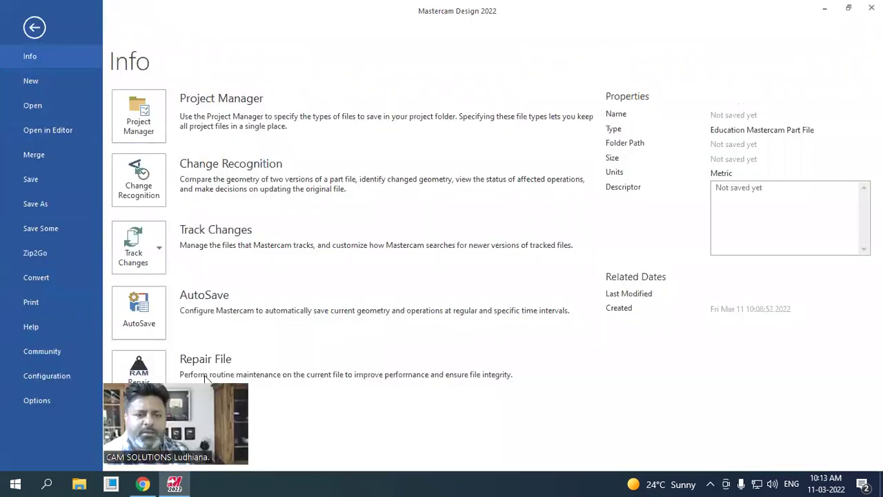
left_click(53, 394)
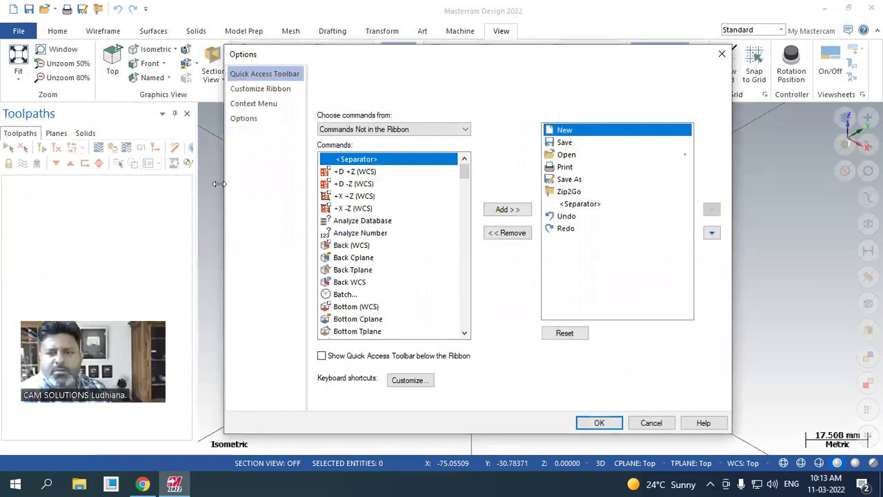
left_click(247, 119)
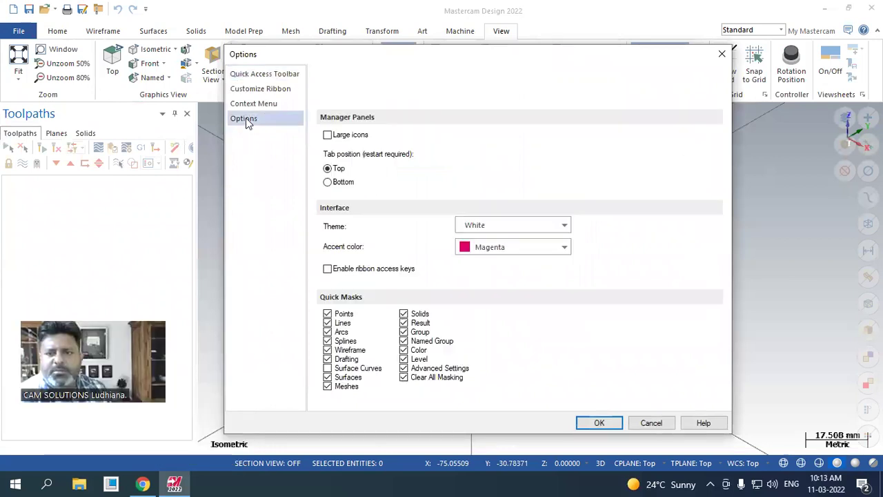
left_click(650, 423)
- Make mcamx.config <Inch> the current system configuration and apply it
left_click(18, 31)
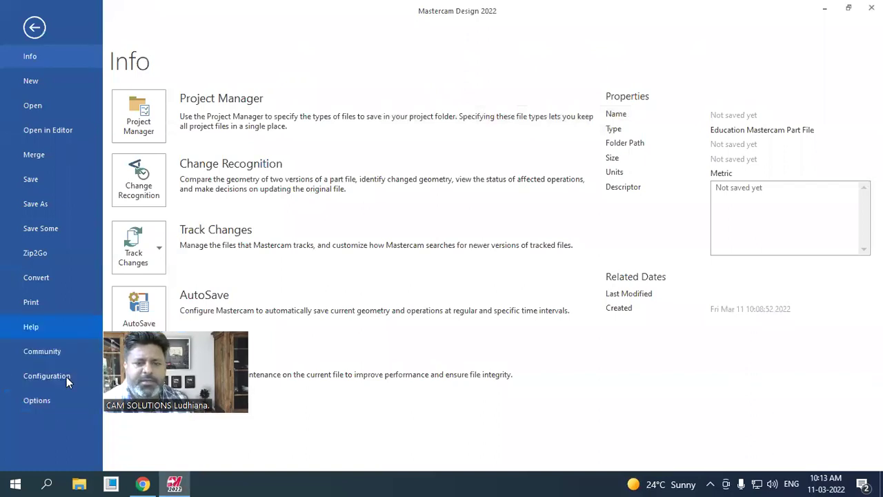
left_click(76, 373)
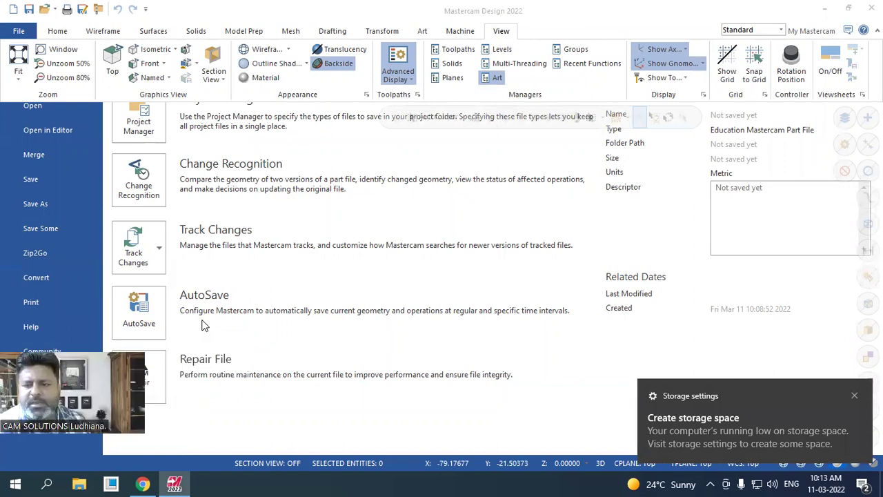
left_click(482, 361)
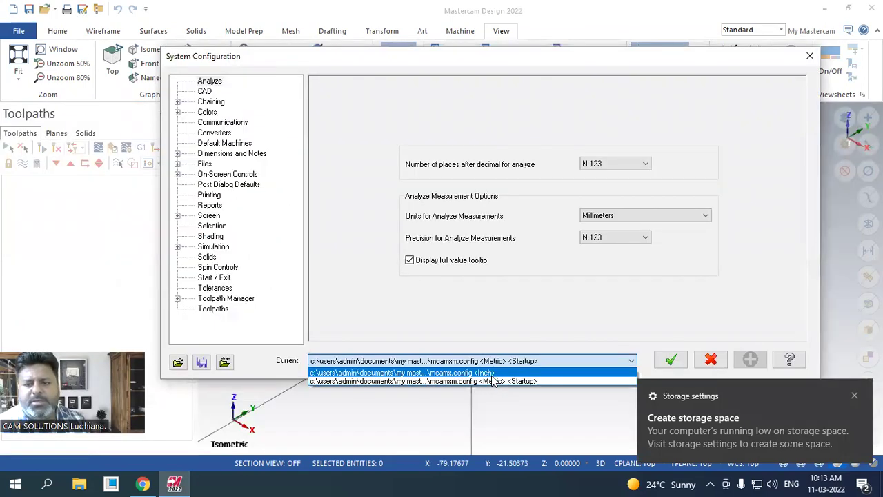
left_click(485, 374)
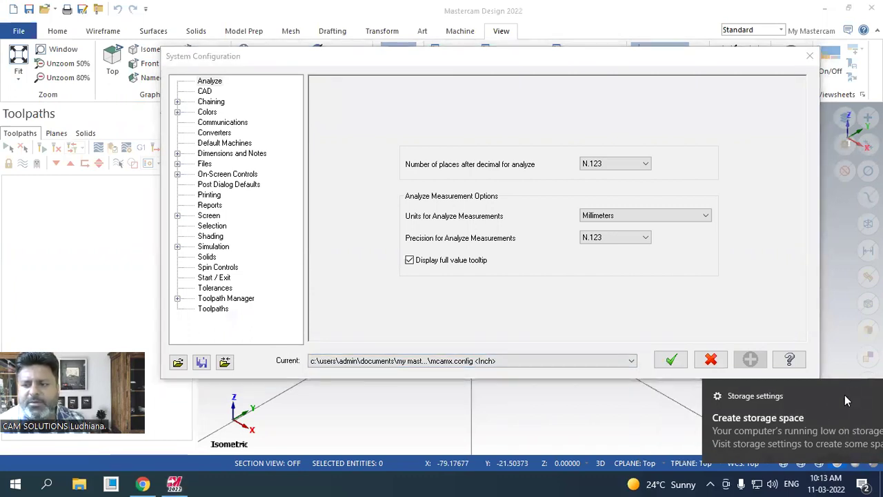
left_click(673, 359)
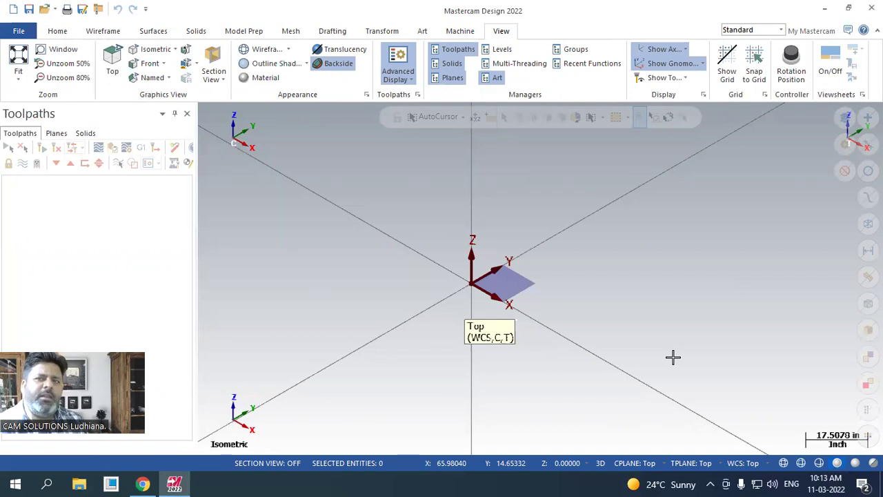
- Set the startup configuration to mcamx.config <Inch> in the Start / Exit settings of System Configuration and apply it
left_click(12, 30)
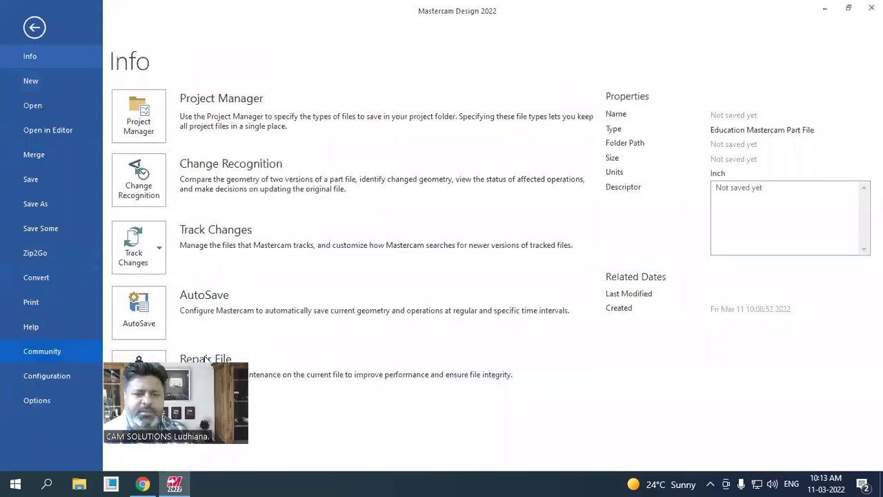
left_click(57, 376)
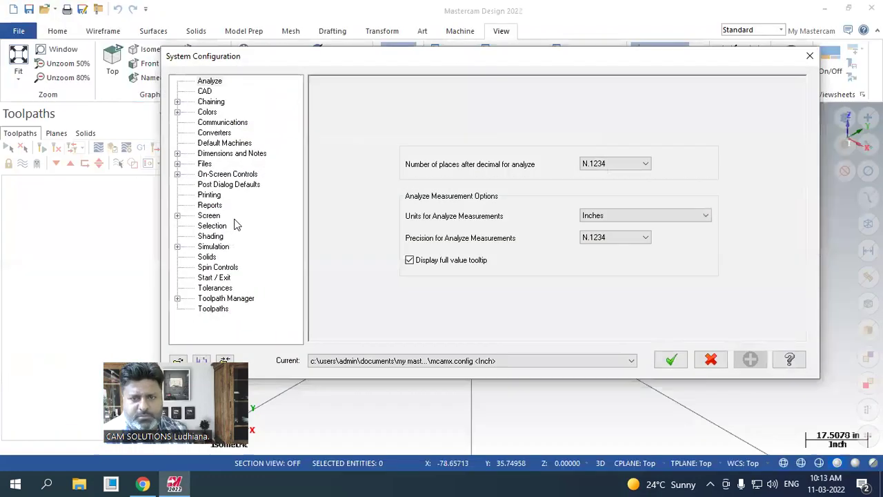
left_click(214, 277)
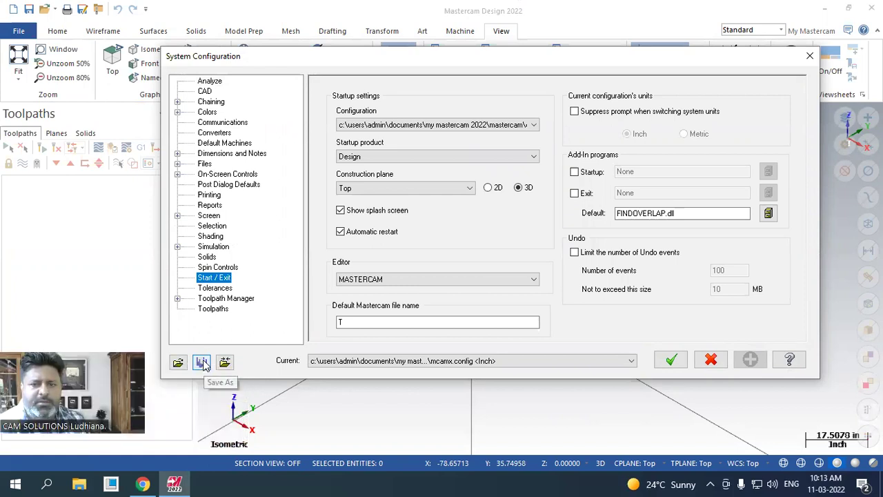
left_click(437, 124)
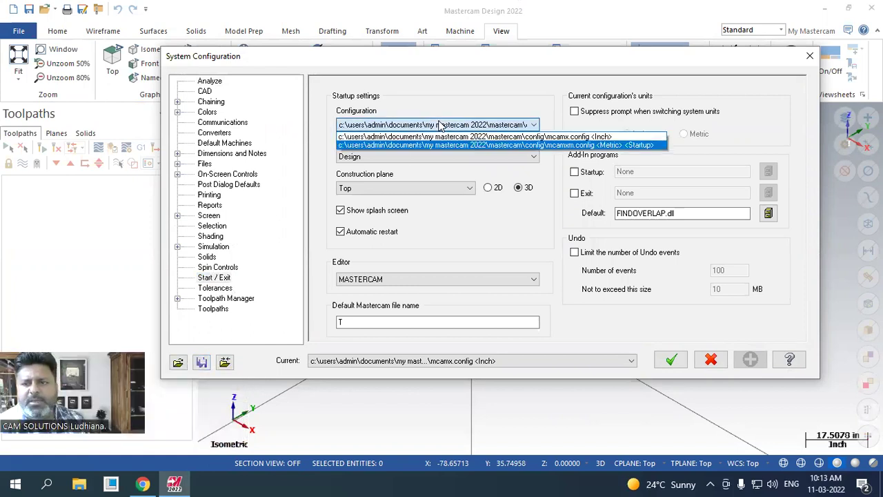
left_click(470, 136)
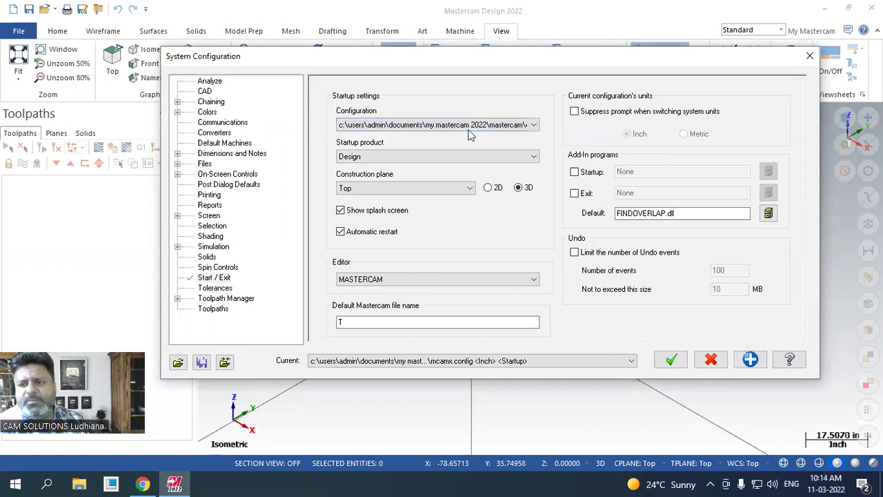
left_click(507, 123)
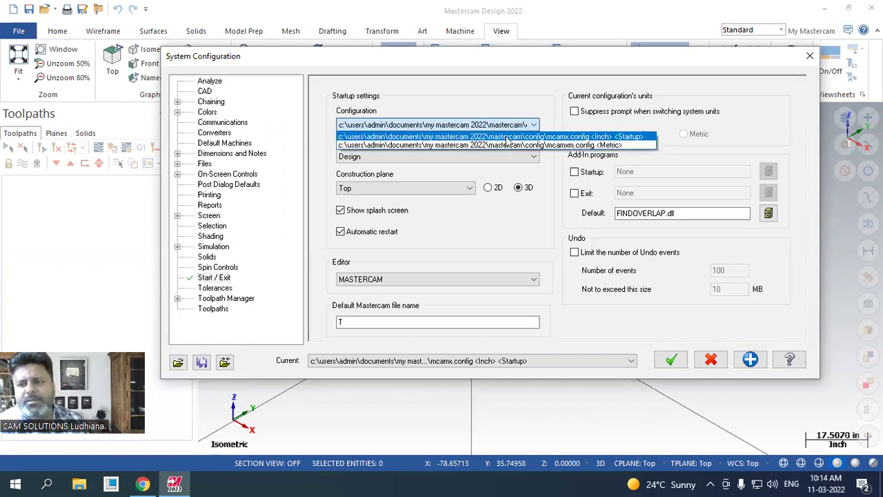
left_click(507, 139)
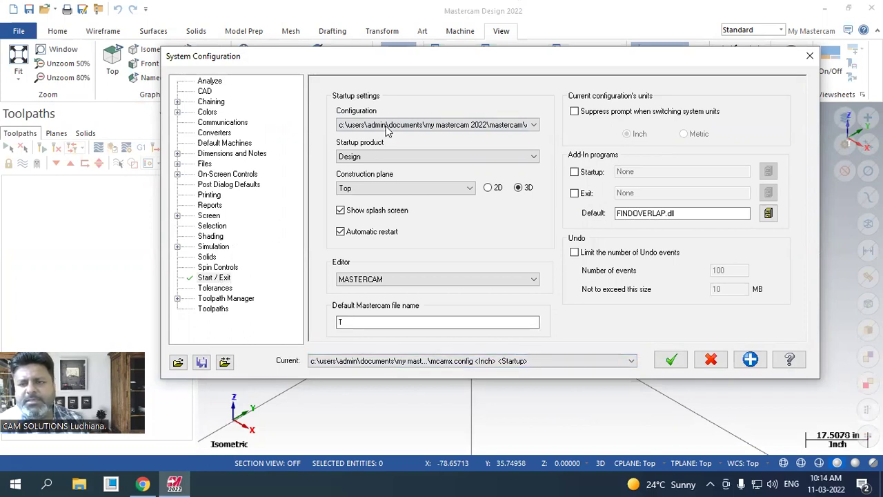
left_click(670, 359)
left_click(530, 260)
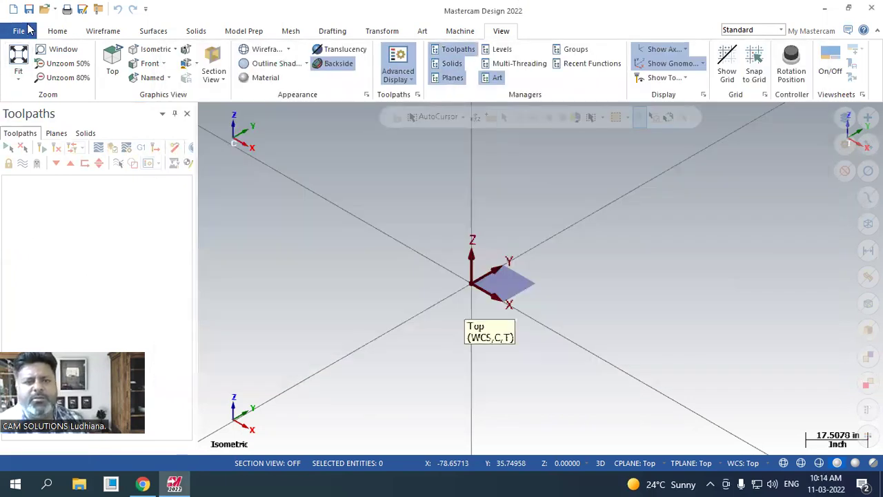
- Make mcamxm.config <Metric> the current system configuration and the startup configuration, and apply the change
left_click(27, 31)
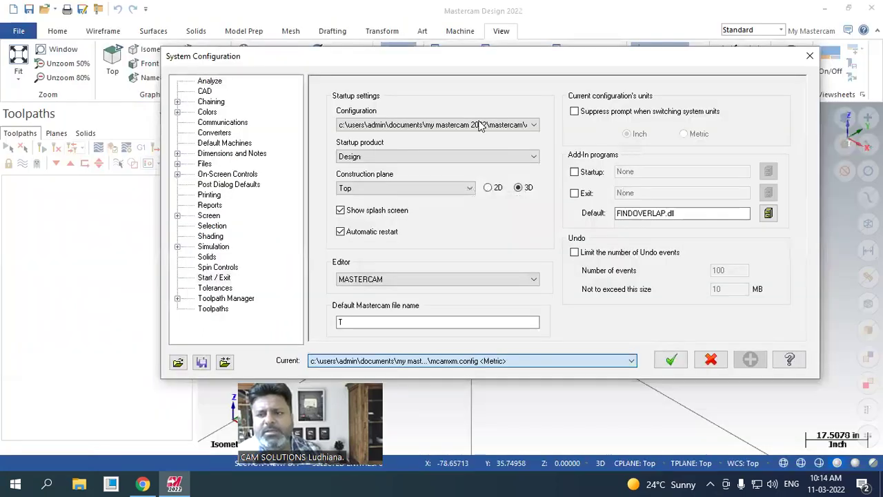
left_click(483, 125)
left_click(580, 145)
left_click(671, 359)
left_click(530, 264)
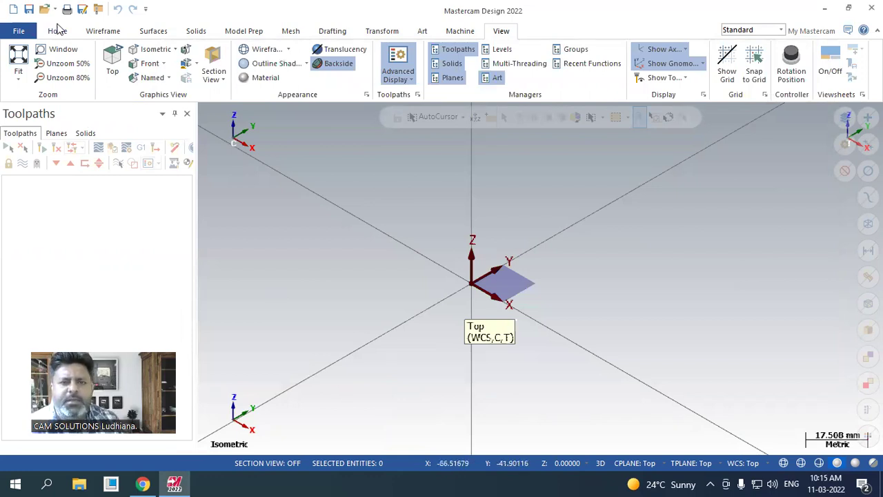
- Draw a wireframe rectangle anchored to its center at the origin on the Top plane
left_click(100, 33)
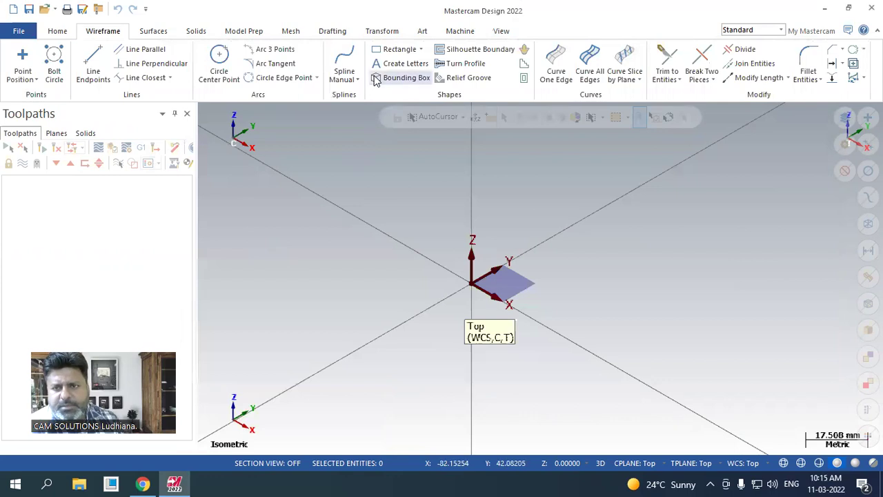
left_click(397, 49)
left_click(471, 285)
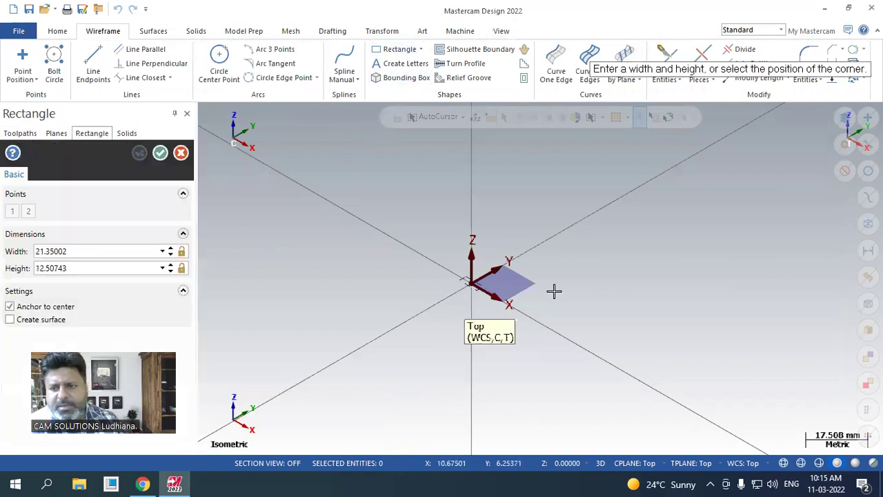
left_click(616, 291)
- Draw a center-point circle on the rectangle's corner with the largest X and Y values
left_click(220, 59)
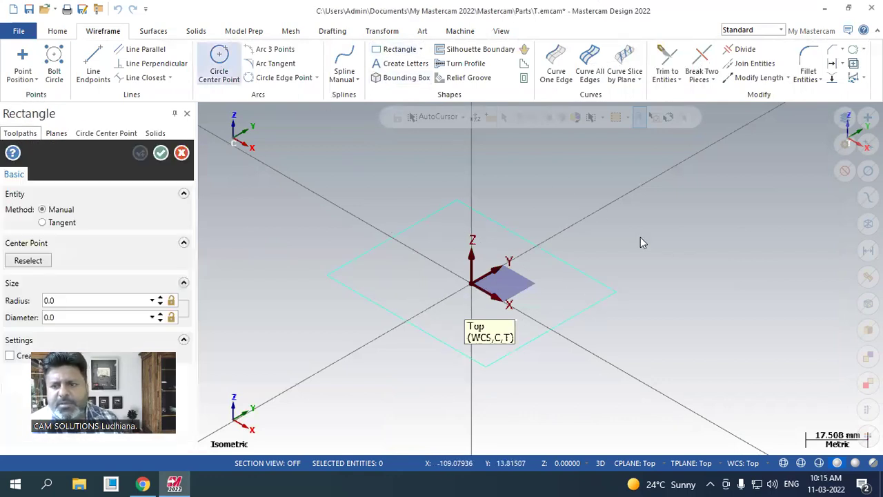
left_click(616, 292)
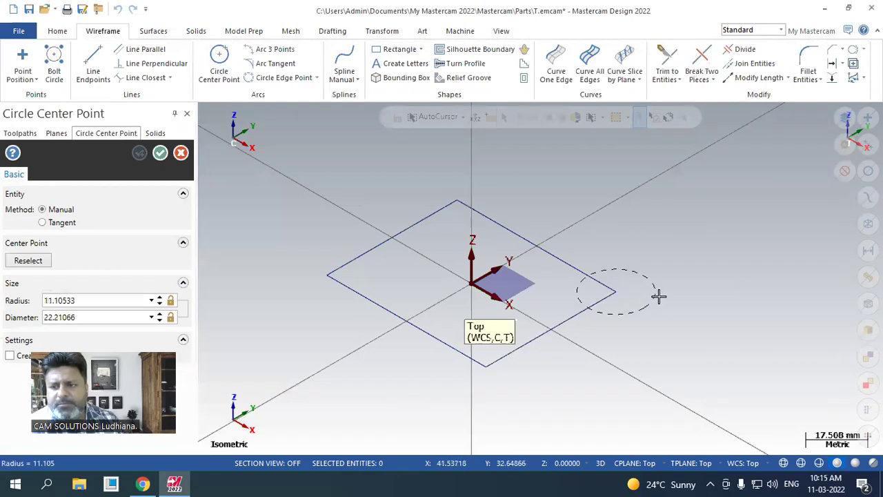
left_click(660, 296)
- Draw a two-endpoint line from the rectangle's corner opposite the circle across to the edge beside the circle
left_click(93, 62)
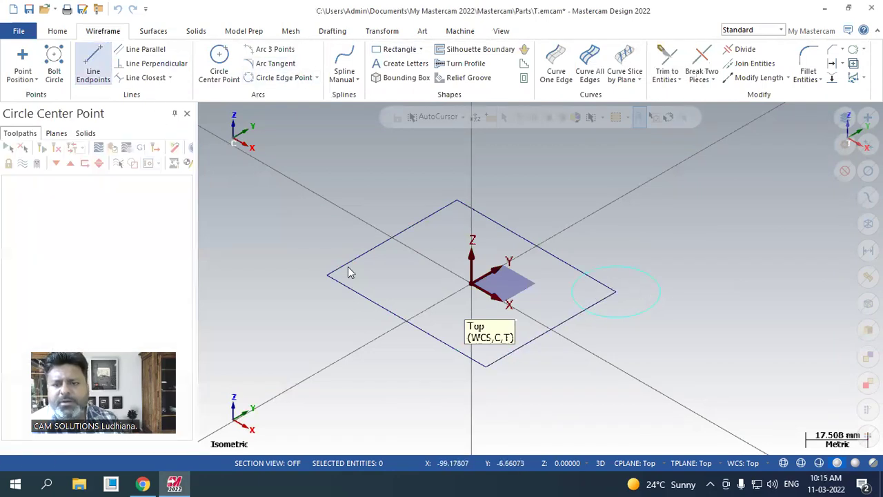
left_click(328, 275)
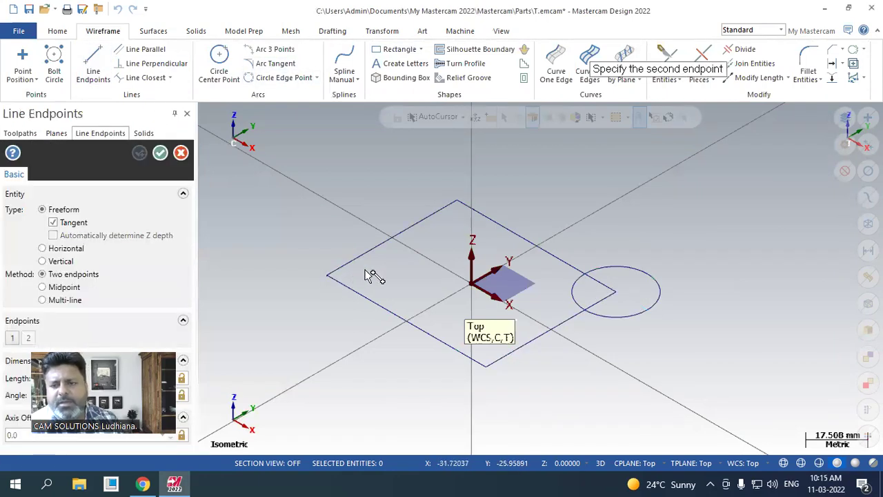
left_click(587, 280)
left_click(162, 157)
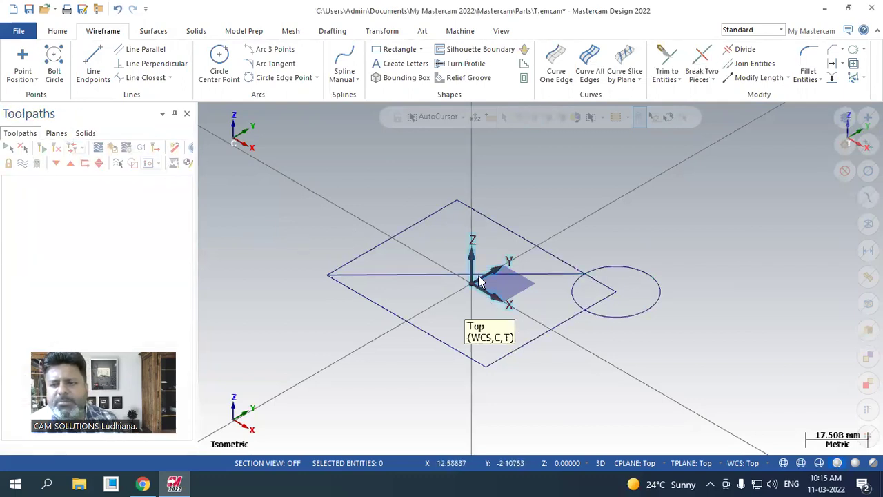
left_click(507, 303)
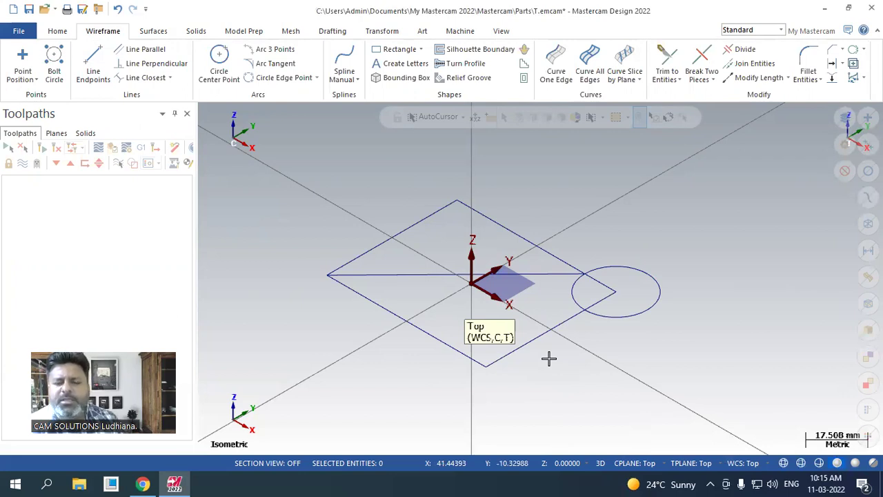
- Set the construction plane to Front and draw a center-point circle at the origin on it
left_click(635, 463)
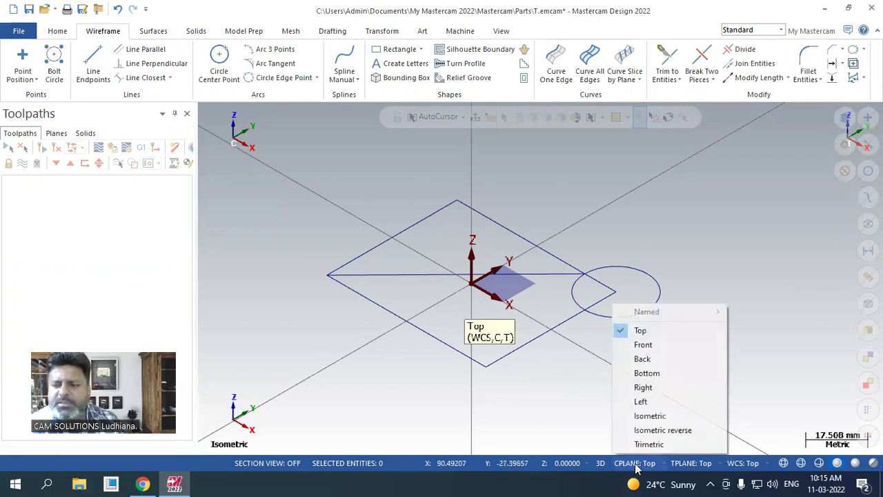
left_click(645, 345)
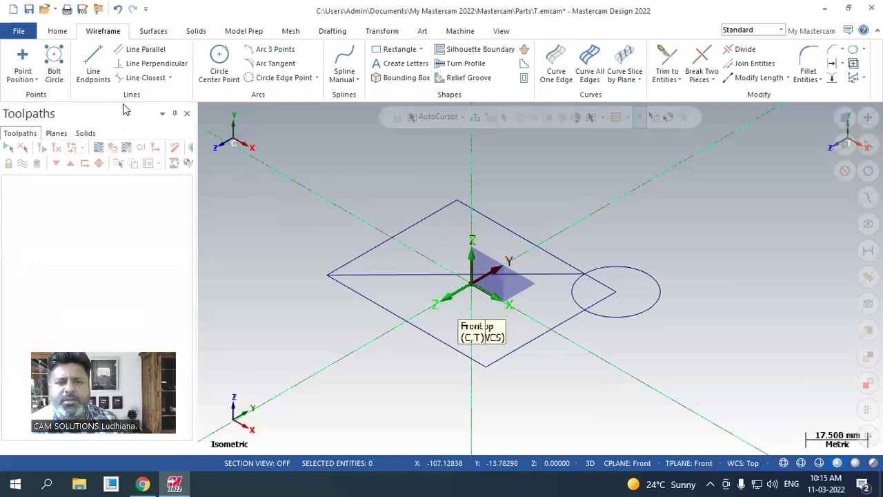
left_click(219, 65)
left_click(475, 290)
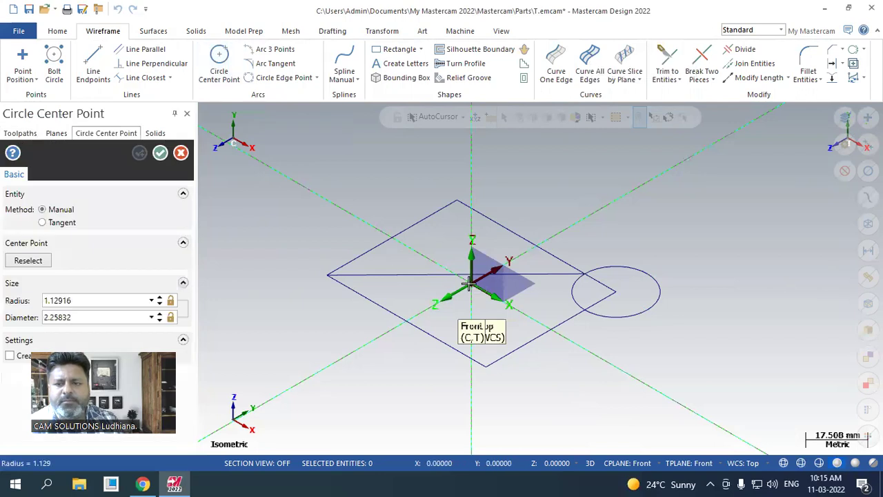
key("Return")
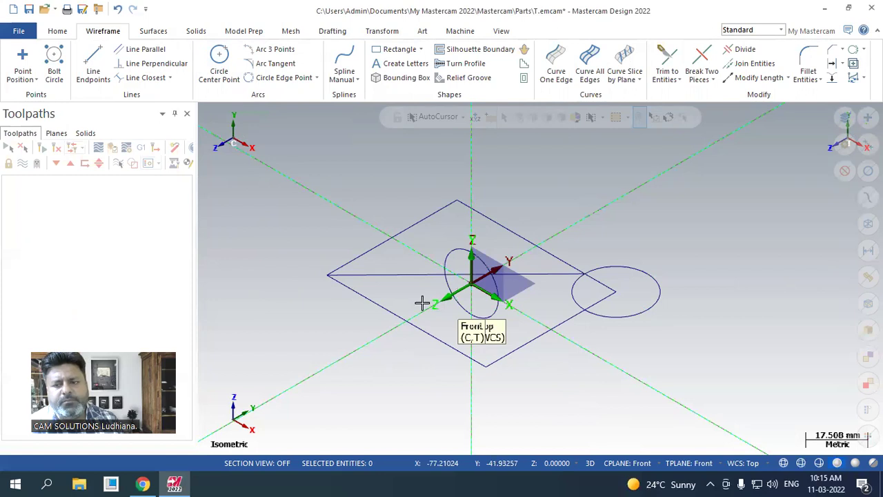
- Set the work coordinate system (WCS) to Front
middle_click_drag(586, 227, 572, 223)
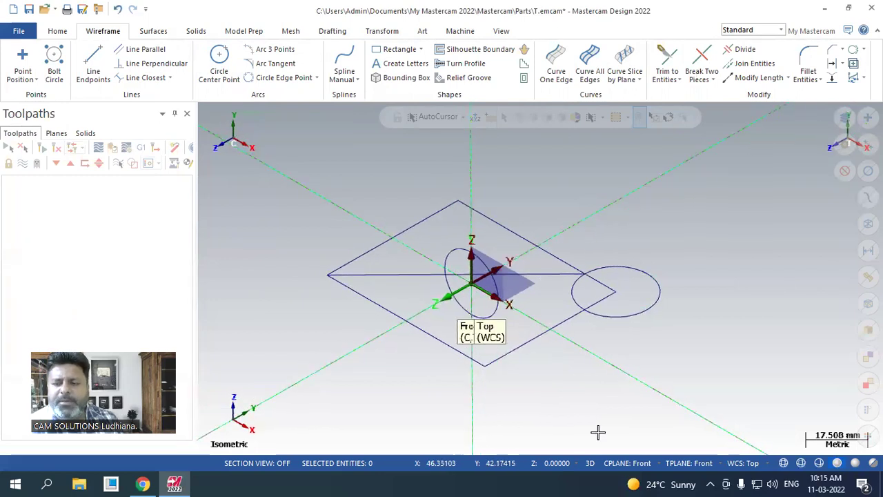
left_click(743, 463)
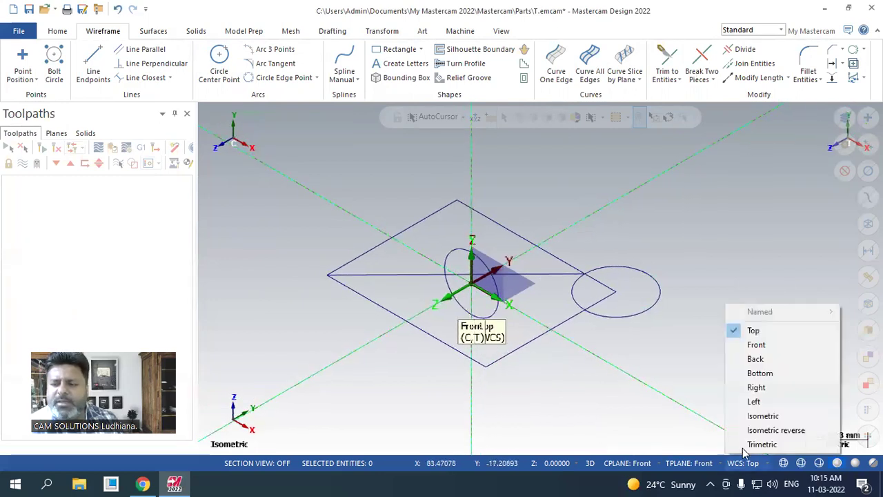
left_click(757, 344)
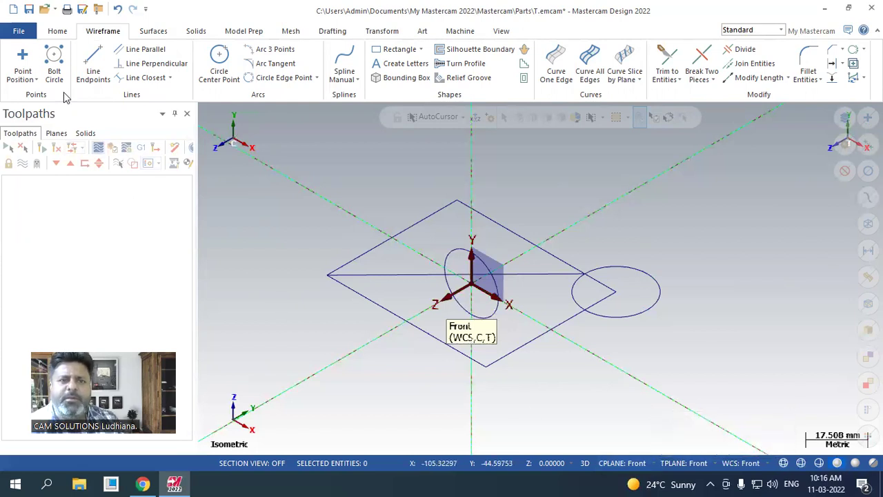
- Start a new part file without saving T.emcam, and choose Top for the construction plane and the tool plane
left_click(13, 9)
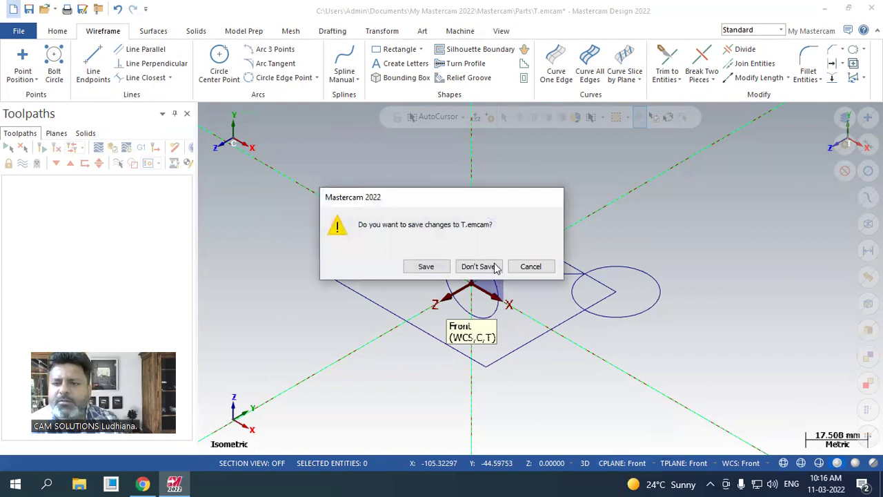
left_click(479, 267)
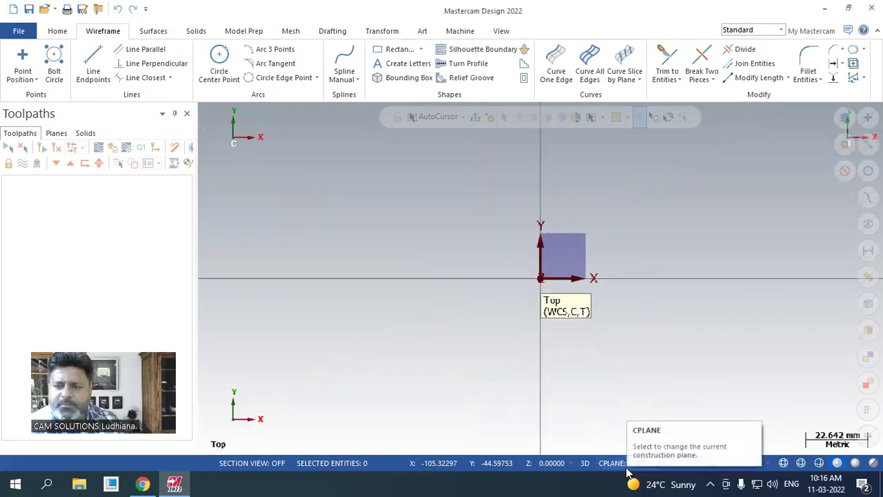
left_click(613, 466)
left_click(617, 327)
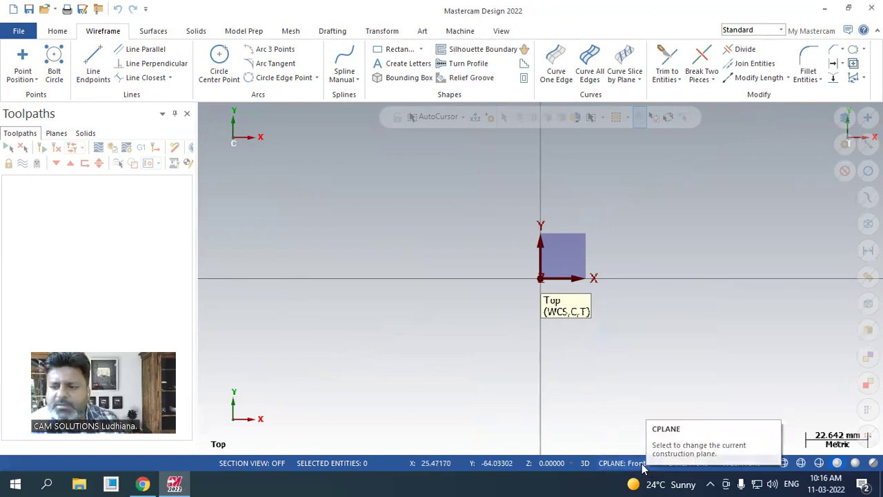
left_click(621, 463)
left_click(637, 333)
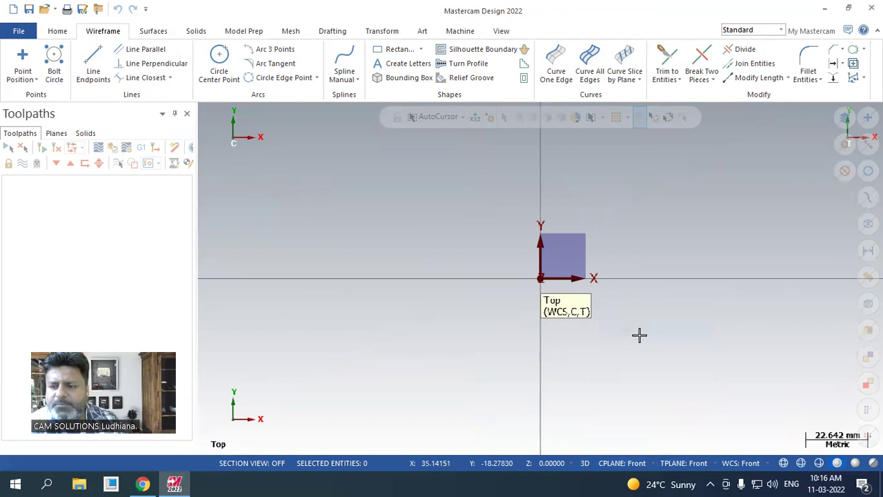
left_click(711, 466)
left_click(718, 333)
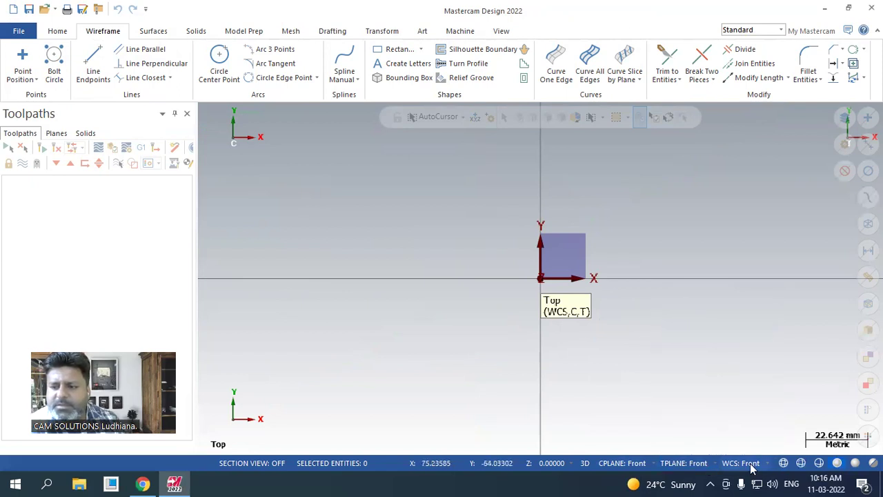
left_click(741, 463)
left_click(598, 387)
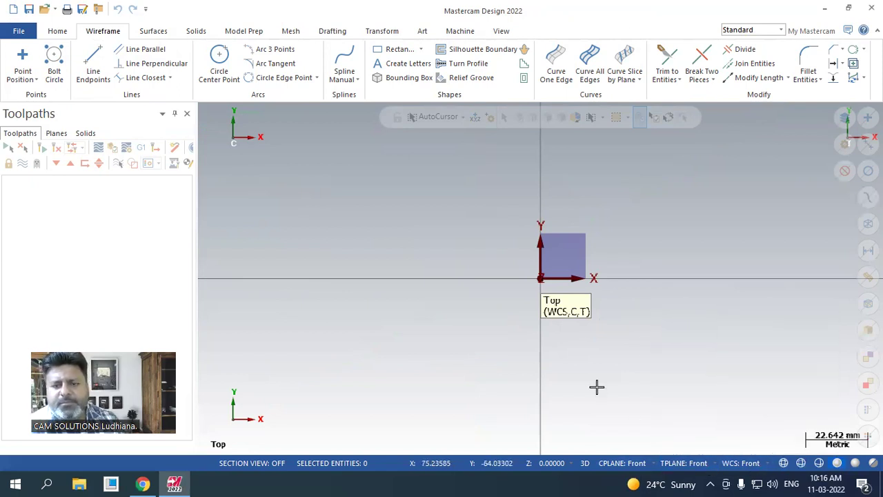
- Change the graphics view of the new file to Isometric (WCS)
right_click(381, 222)
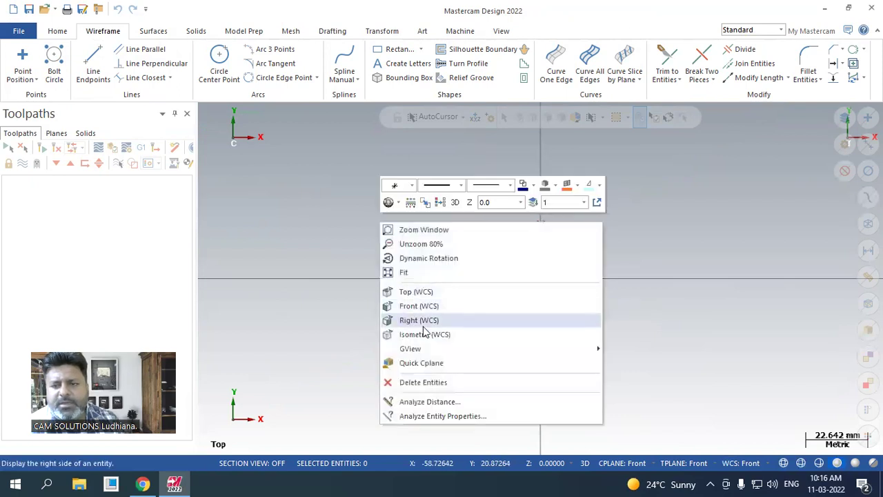
left_click(424, 335)
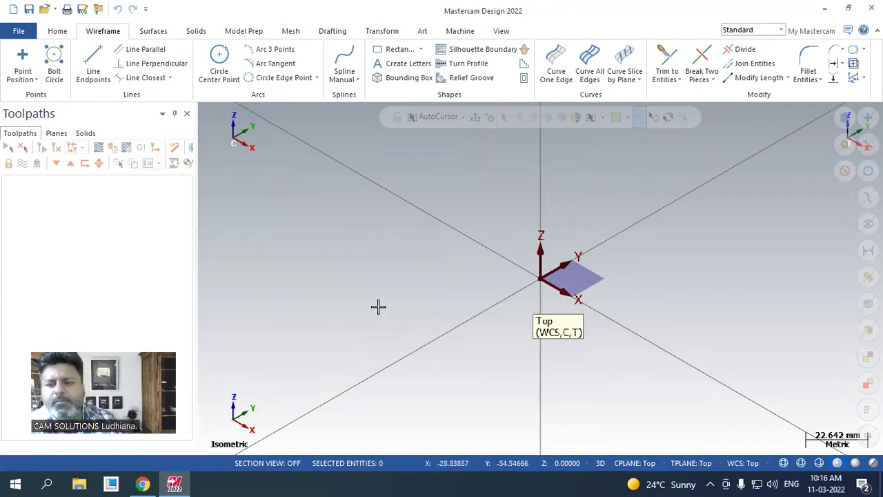
scroll(358, 333, "down", 1)
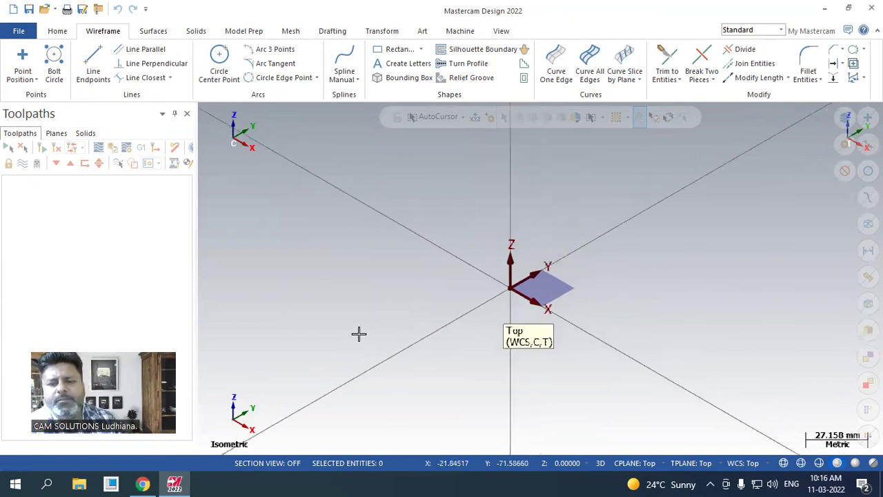
scroll(583, 270, "down", 1)
scroll(583, 272, "up", 1)
scroll(583, 272, "up", 1)
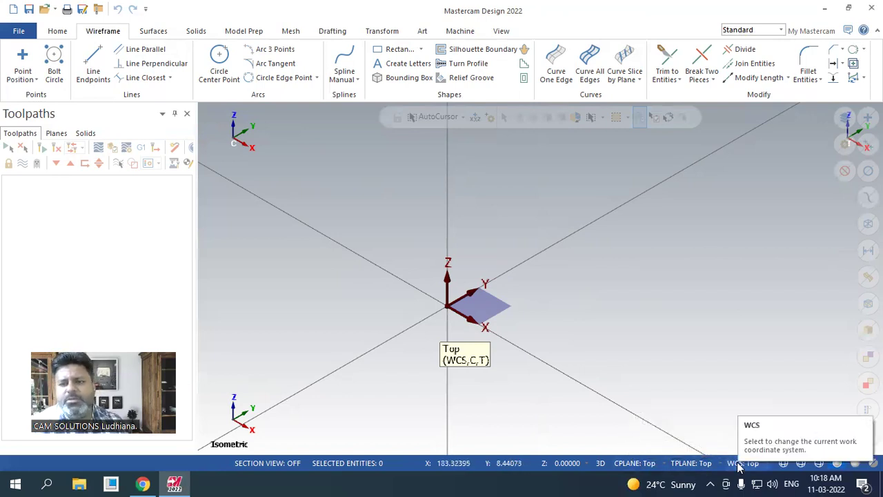
- Switch the graphics view to Front (WCS) and from there to Right (WCS), with the construction and tool planes following
right_click(585, 262)
left_click(623, 334)
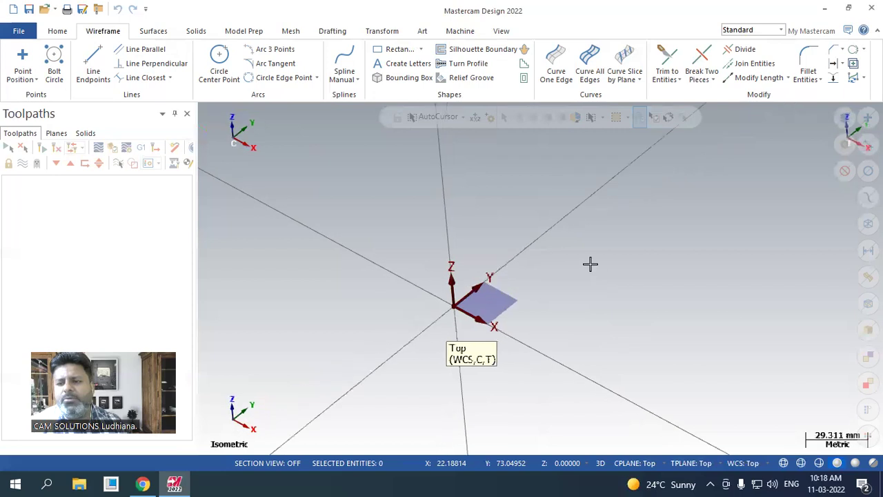
right_click(588, 262)
left_click(621, 334)
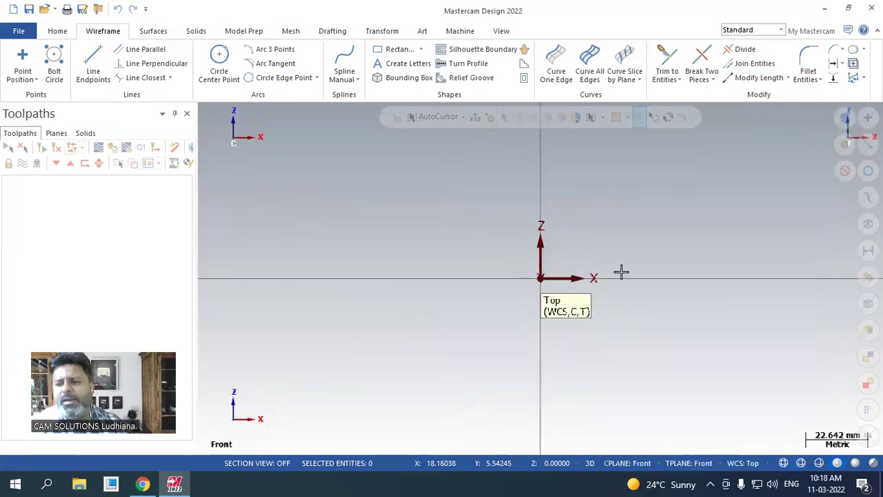
right_click(624, 279)
left_click(661, 178)
key("alt+5")
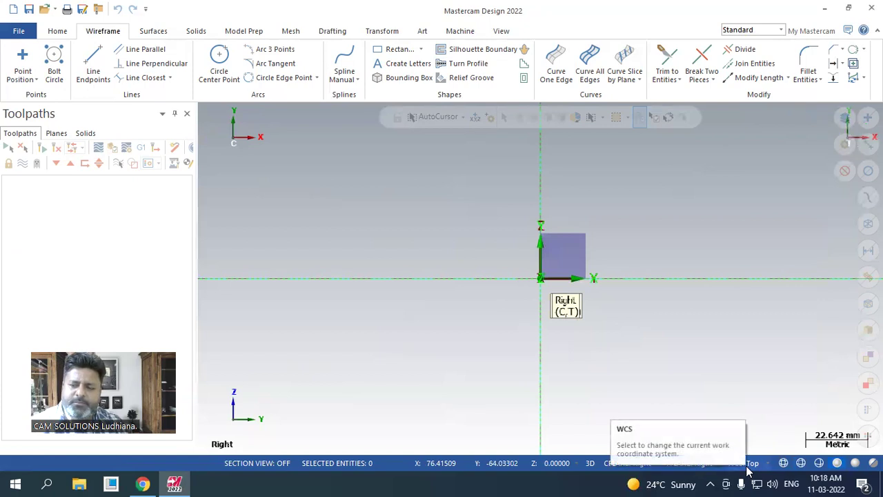
- Set the construction plane and tool plane to Top, and change the graphics view to Isometric (WCS)
left_click(622, 464)
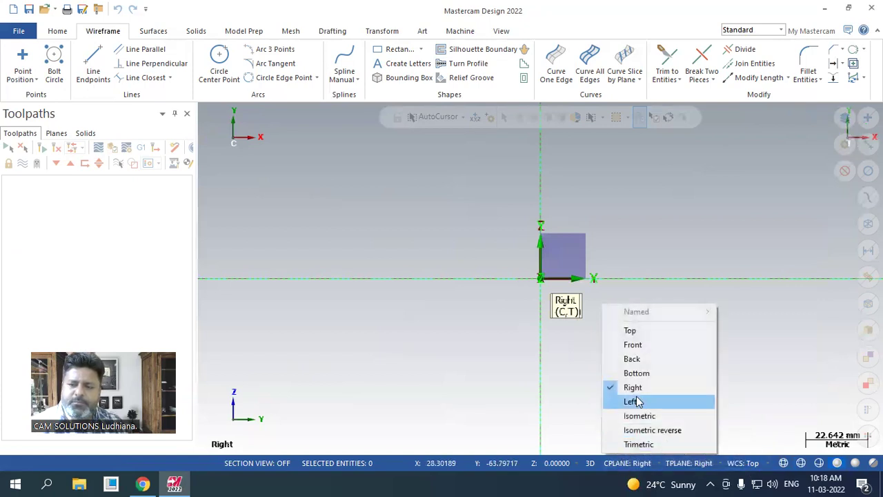
left_click(645, 331)
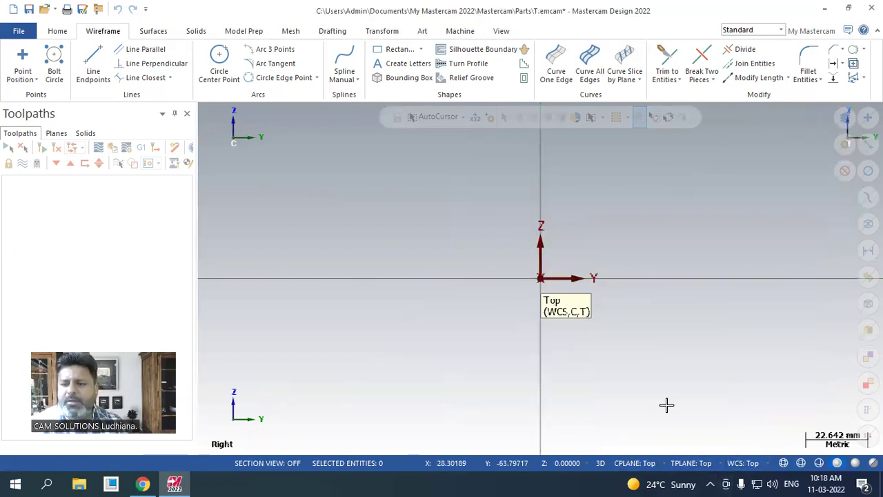
right_click(597, 187)
left_click(621, 298)
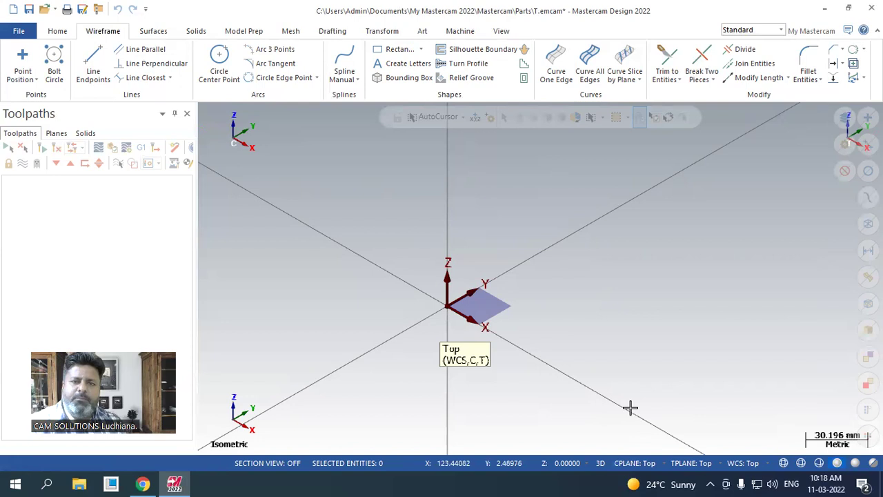
right_click(373, 198)
key("Escape")
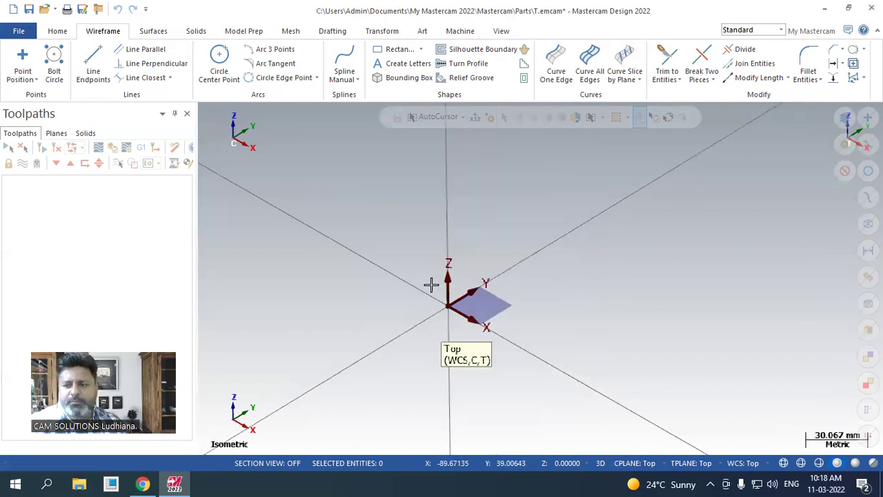
- In the Top view, draw a center-anchored rectangle from the origin, about 113 mm wide and 62 mm high
key("alt+1")
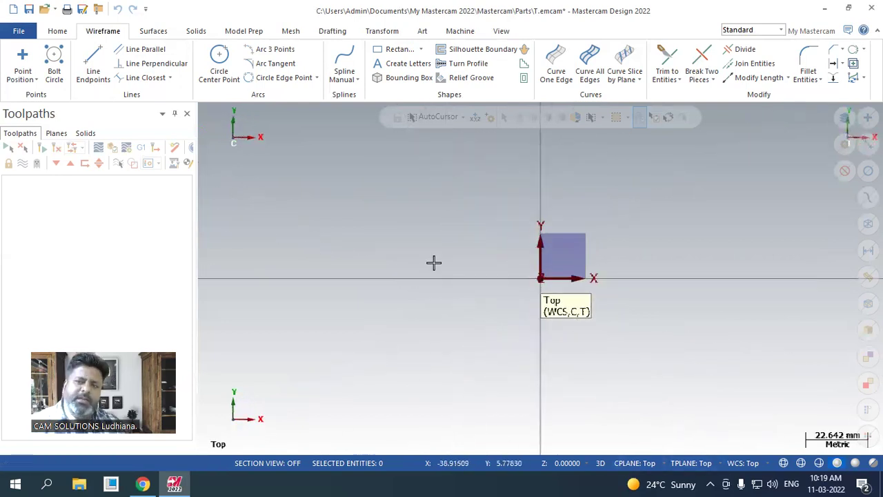
middle_click_drag(414, 262, 374, 269)
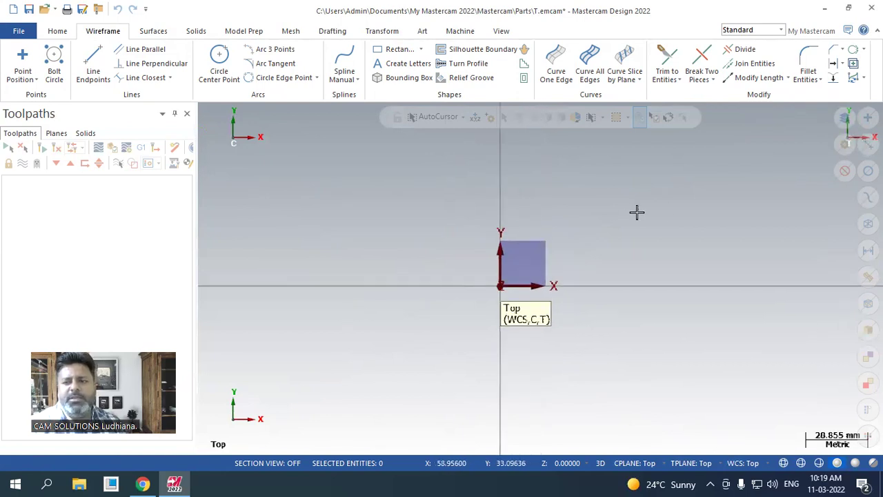
scroll(689, 196, "up", 3)
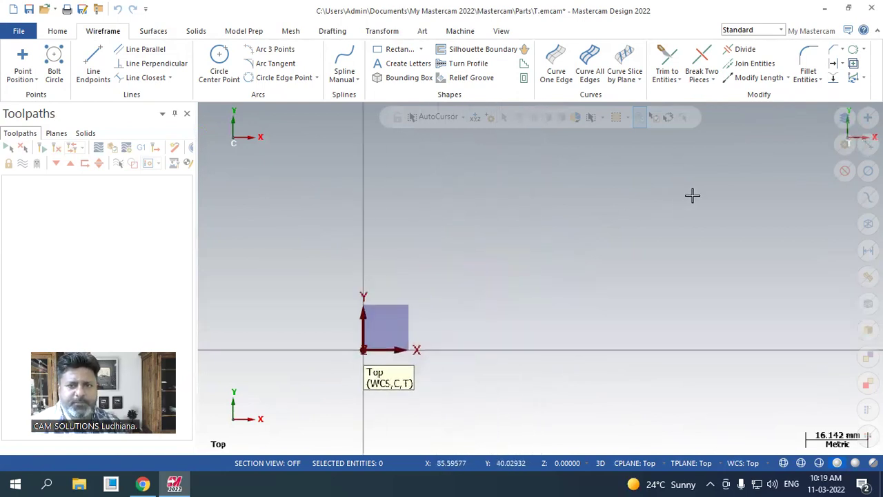
scroll(655, 188, "down", 1)
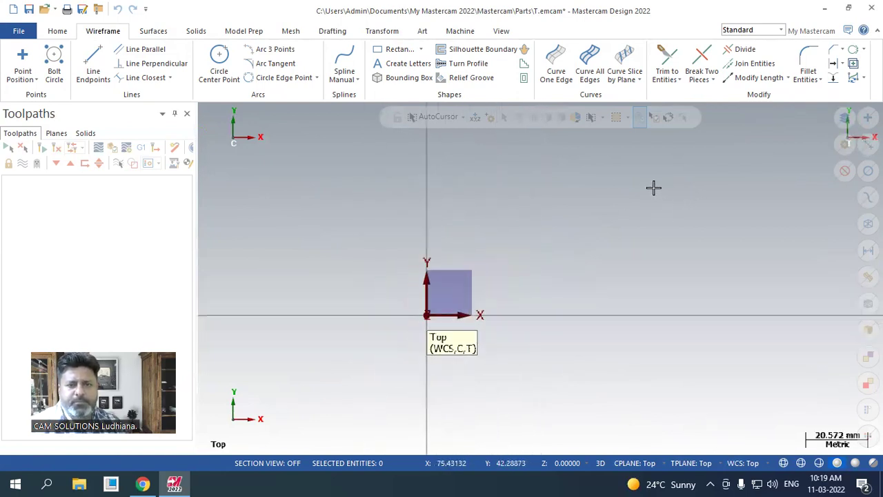
left_click(393, 51)
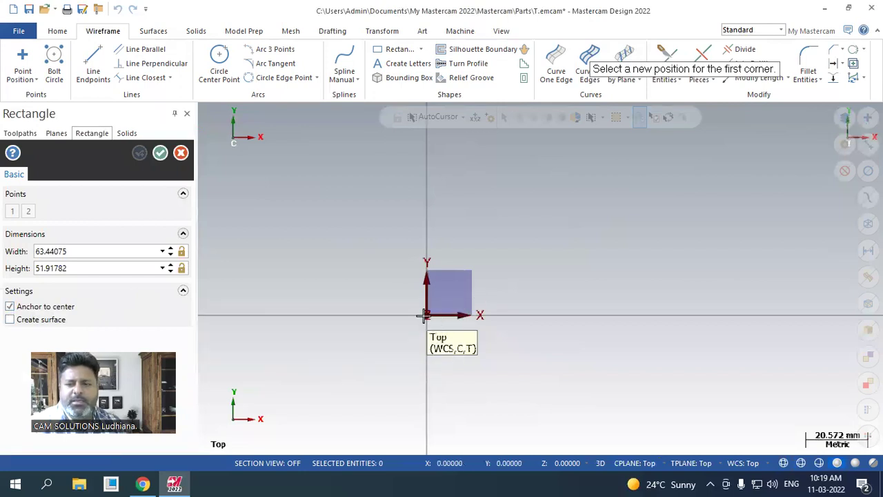
left_click(424, 315)
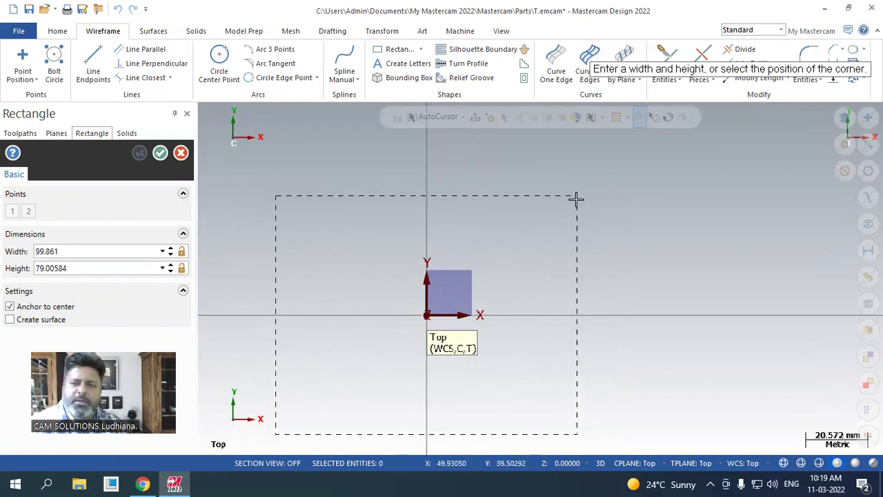
left_click(598, 220)
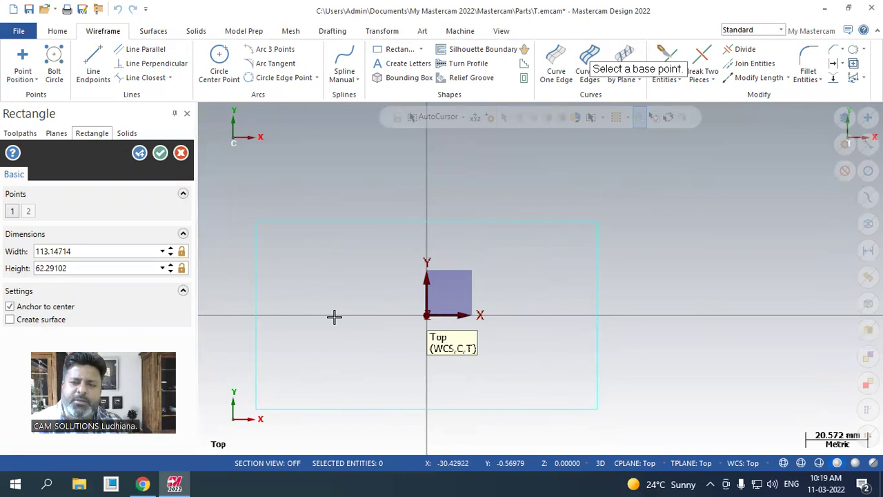
- Set the rectangle's width to 100 mm and height to 80 mm, and accept it
left_click(77, 253)
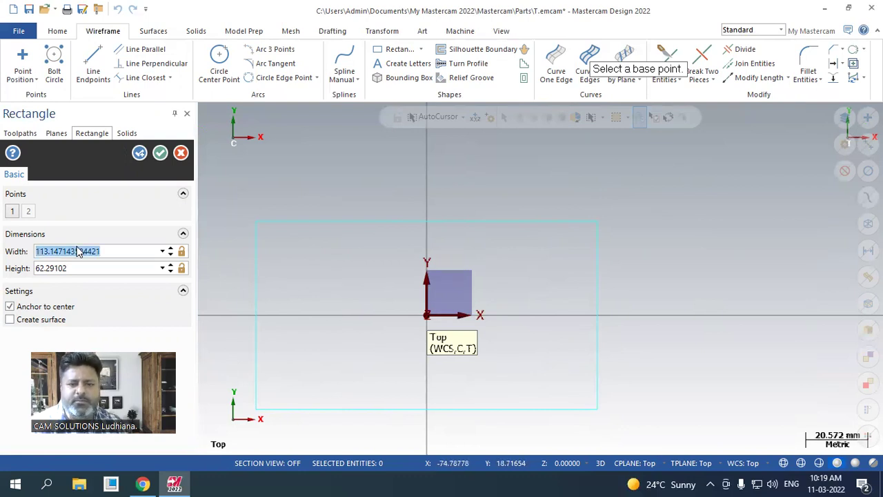
type("100")
key("Return")
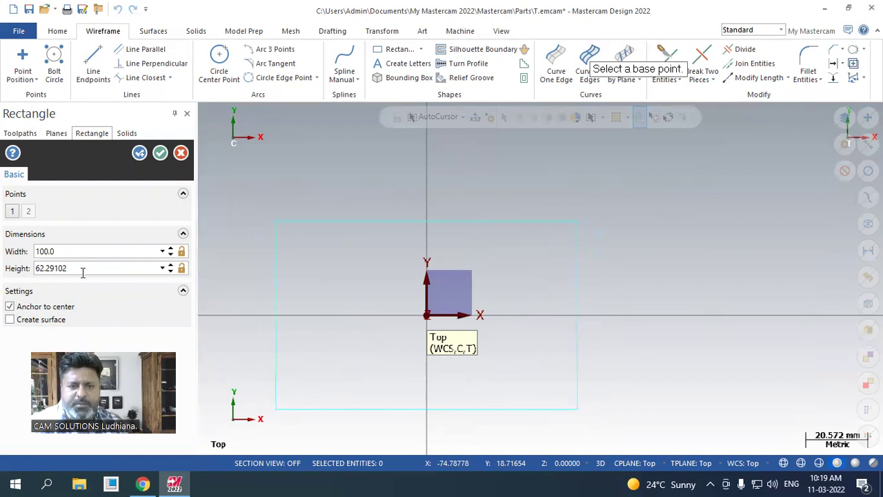
double_click(82, 272)
left_click_drag(127, 274, 2, 269)
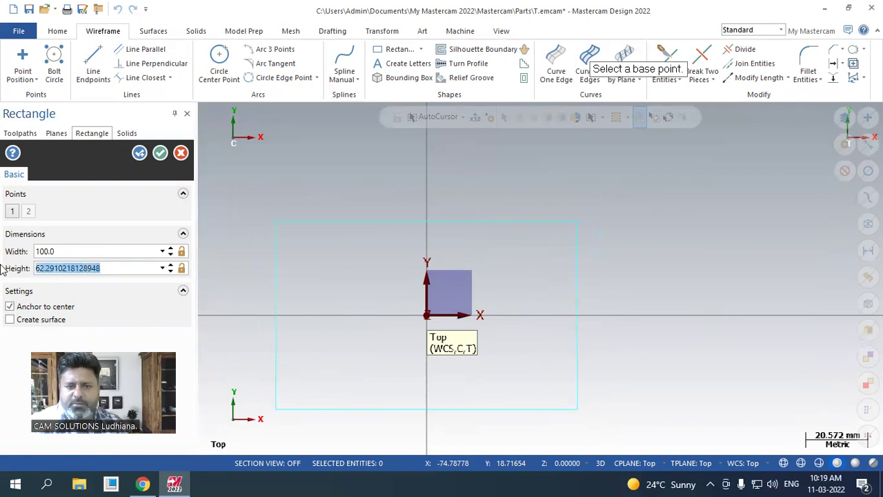
type("80")
key("Return")
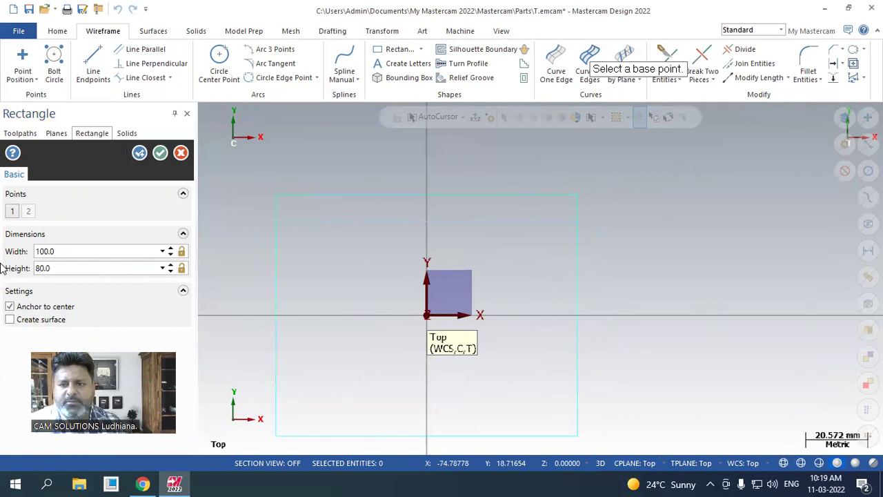
left_click(137, 153)
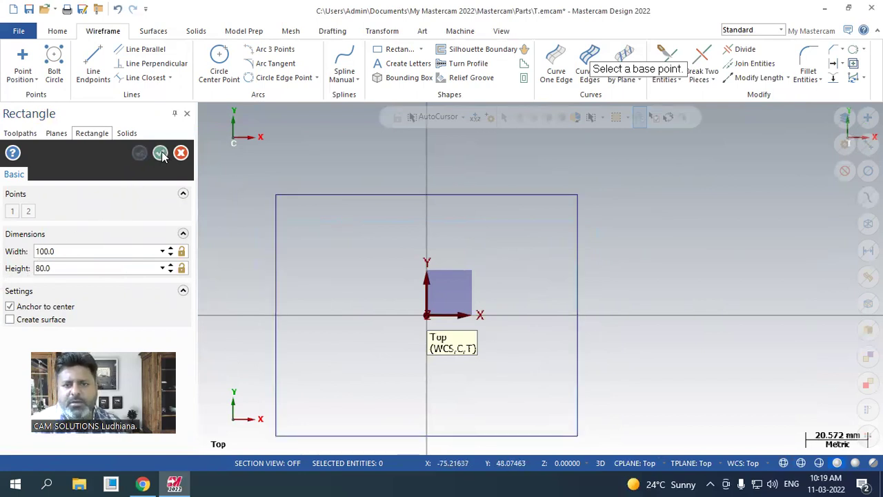
left_click(161, 154)
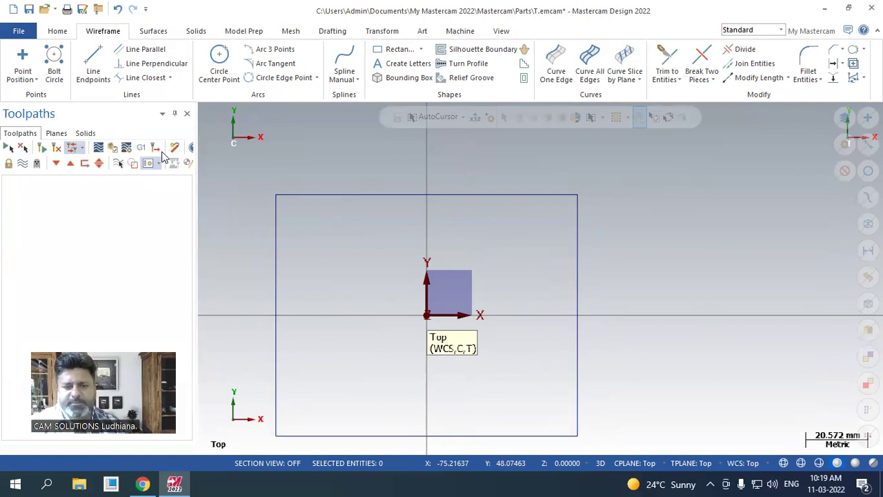
- View the rectangle in Isometric (WCS), in Top (WCS) and again in Isometric (WCS)
scroll(414, 262, "down", 3)
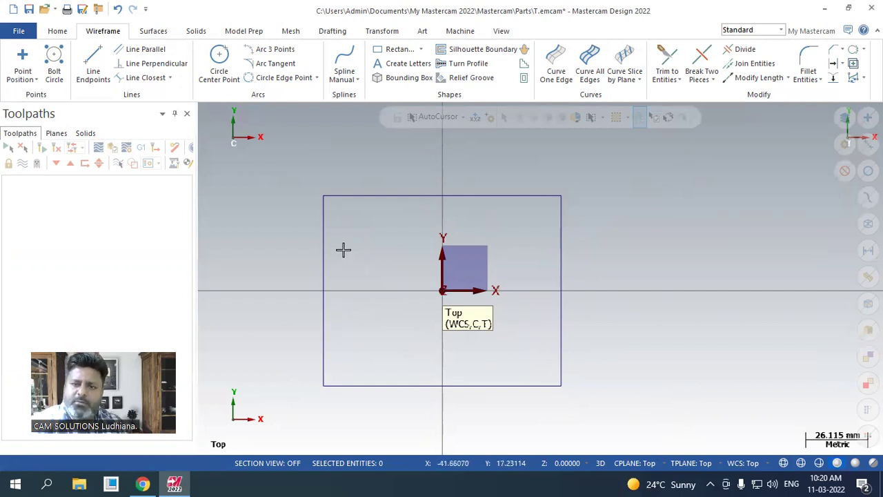
right_click(440, 160)
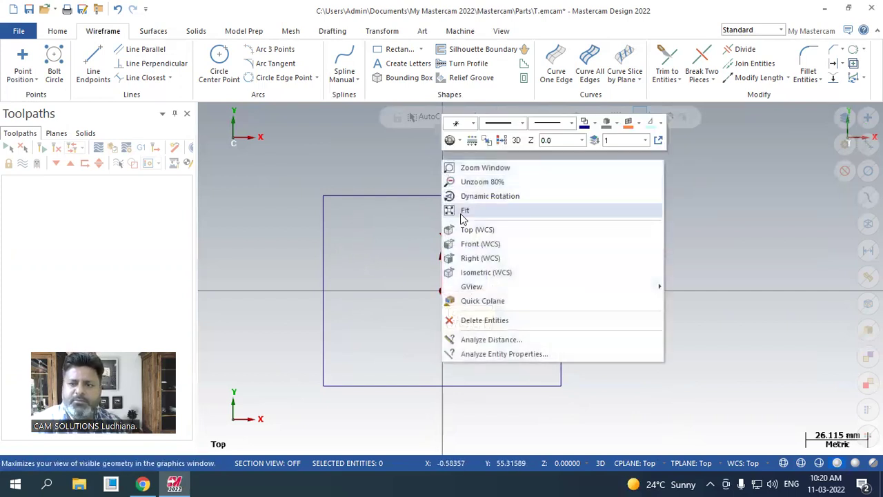
left_click(494, 271)
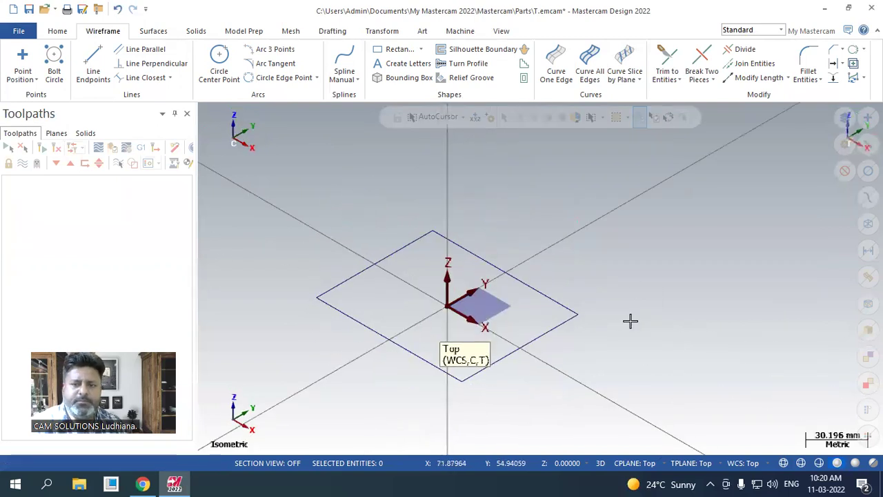
right_click(542, 177)
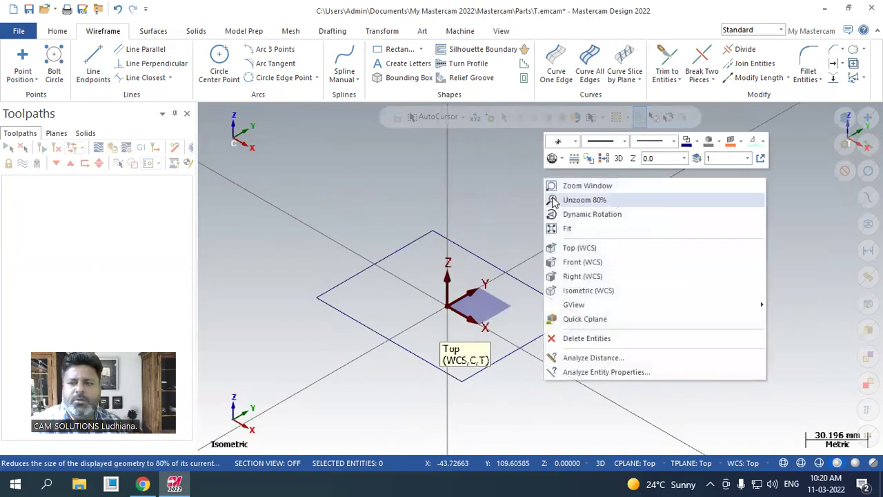
left_click(579, 247)
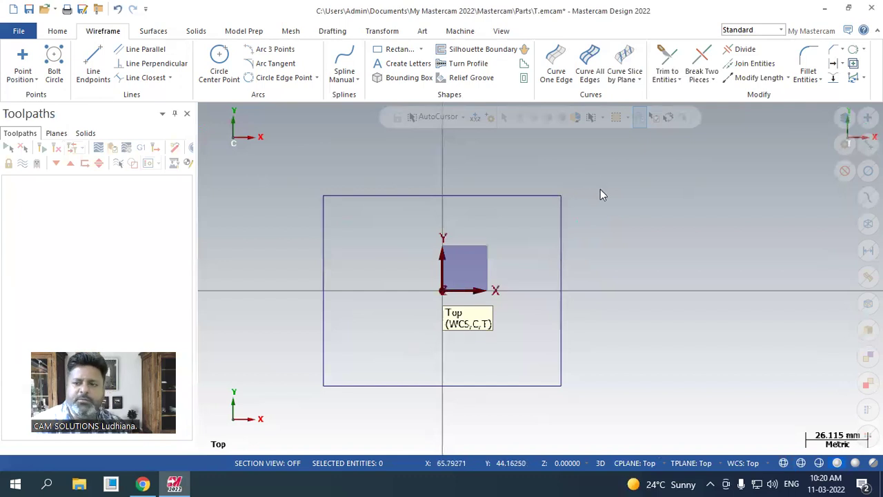
right_click(600, 188)
left_click(640, 291)
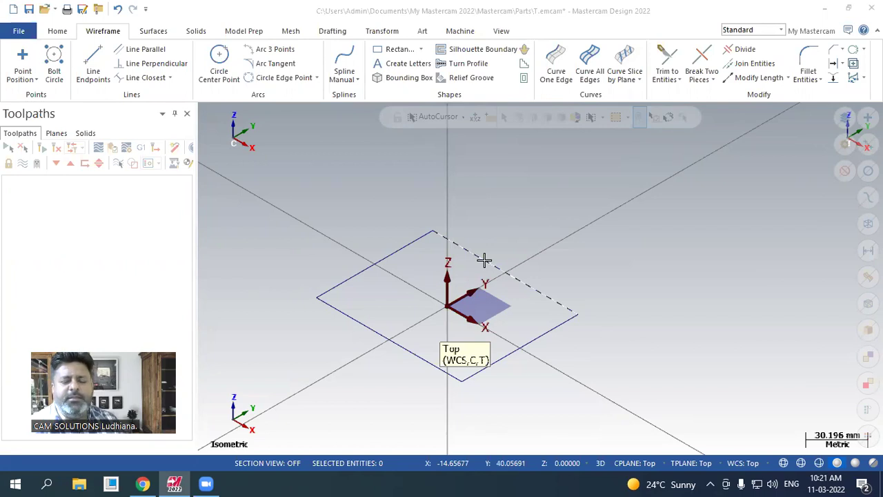
scroll(404, 325, "up", 2)
scroll(411, 321, "up", 1)
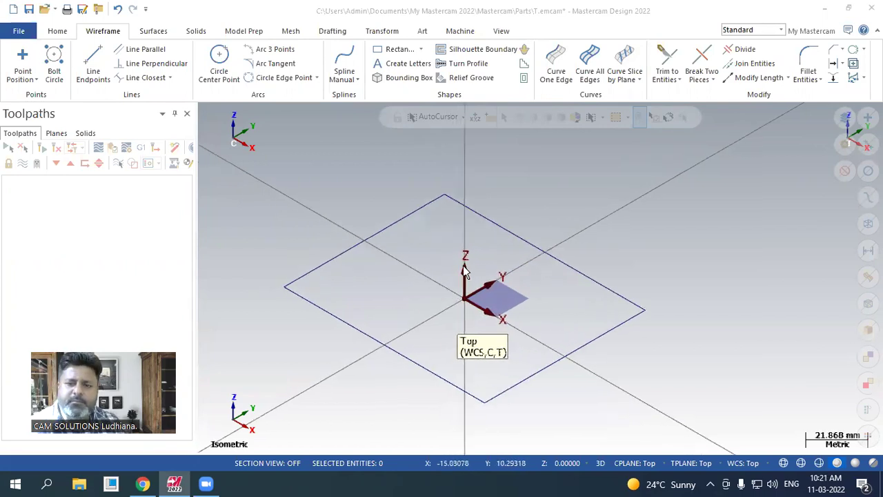
scroll(453, 272, "up", 1)
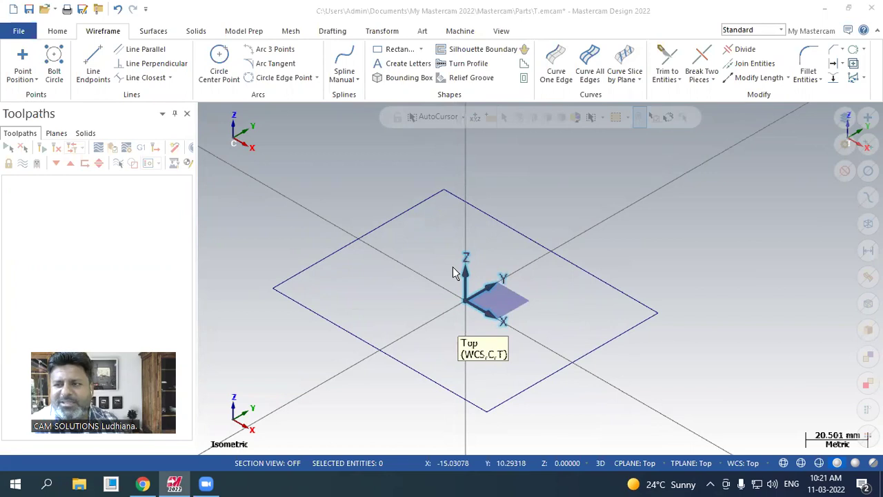
left_click(590, 208)
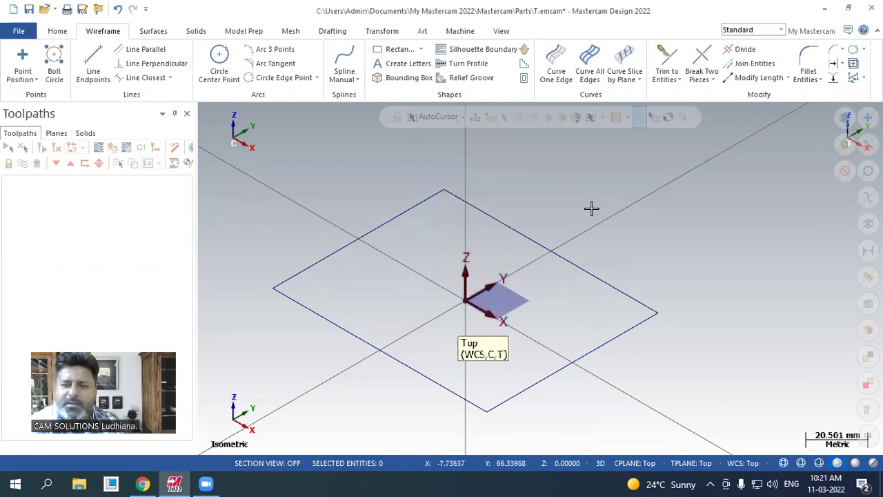
- Fillet all four corners of the rectangle with a 15 mm radius, using the Normal method with trimmed entities
left_click(808, 61)
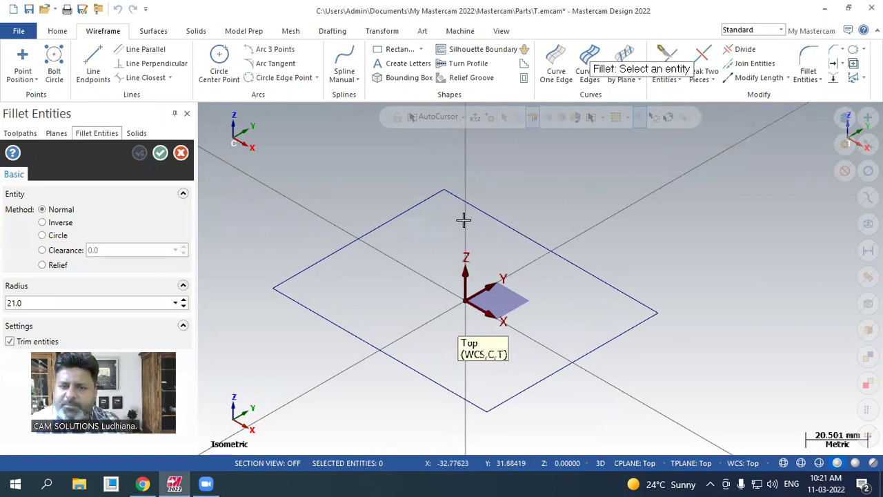
left_click(34, 302)
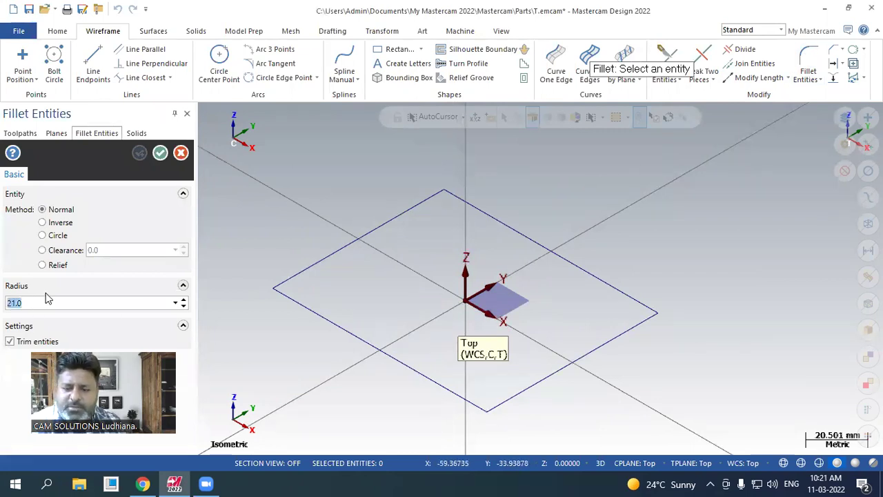
type("15")
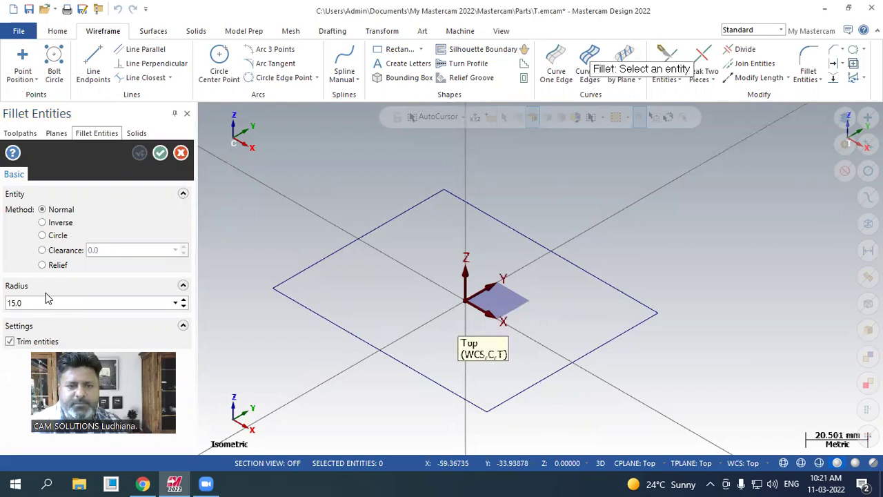
left_click(402, 213)
left_click(483, 211)
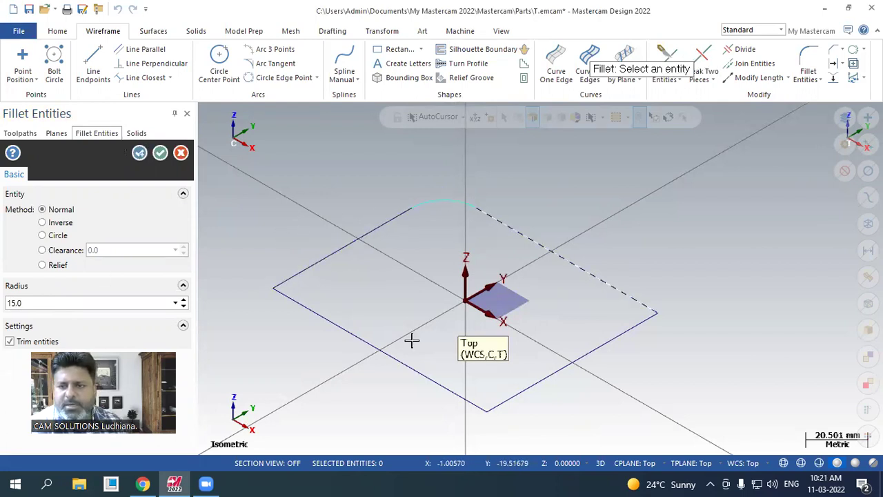
left_click(324, 313)
left_click(314, 265)
left_click(451, 387)
left_click(525, 385)
left_click(611, 333)
left_click(605, 287)
left_click(159, 153)
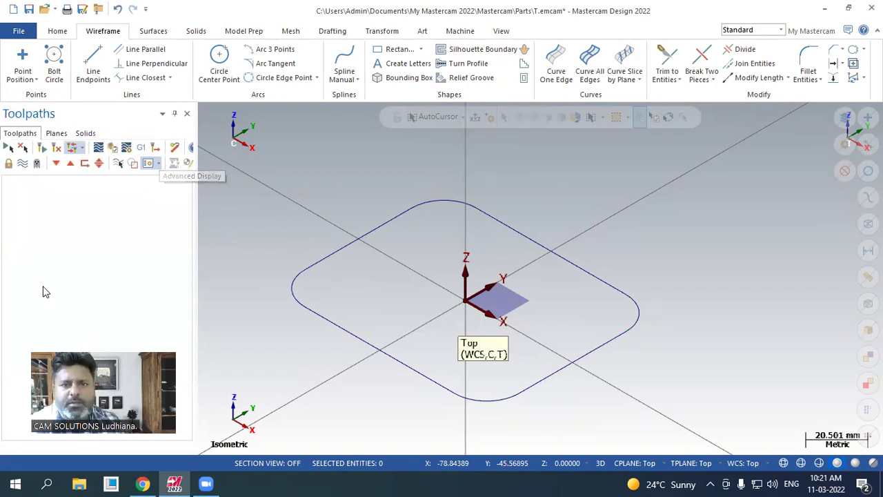
scroll(397, 252, "down", 2)
scroll(325, 300, "up", 1)
scroll(323, 307, "up", 1)
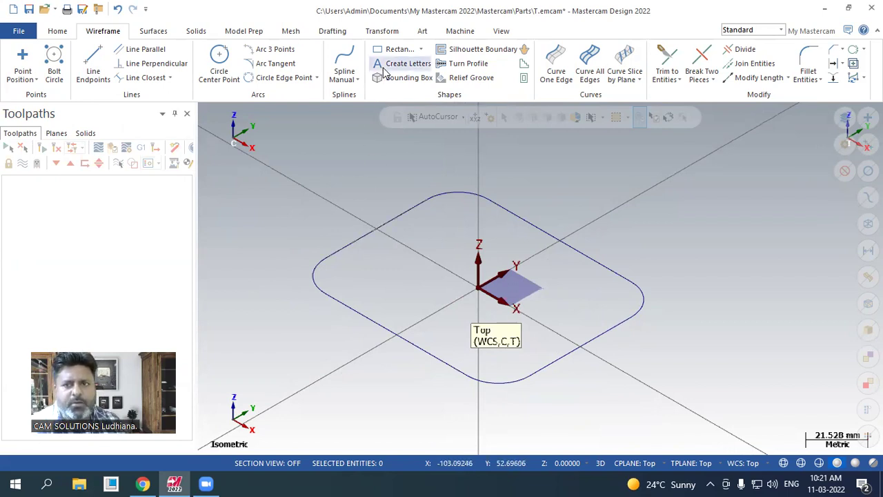
- Draw a second center-anchored rectangle from the origin around the filleted one, about 134 mm wide and 110 mm high
left_click(399, 49)
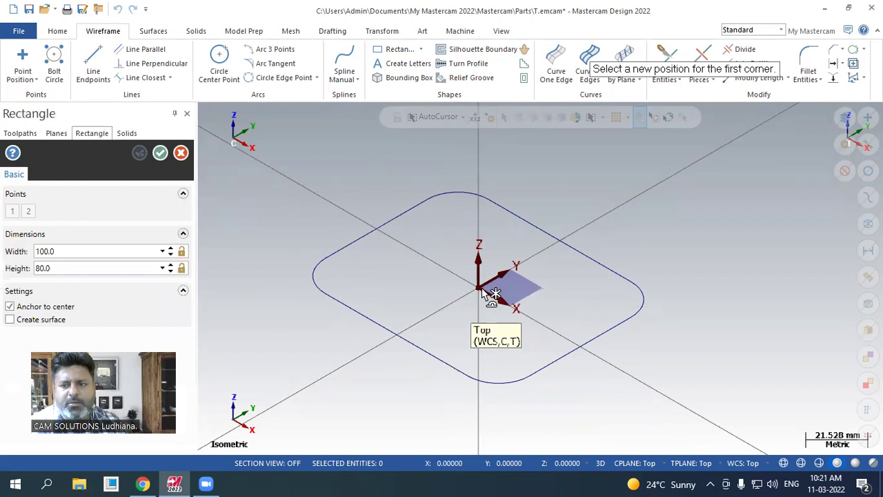
left_click(480, 286)
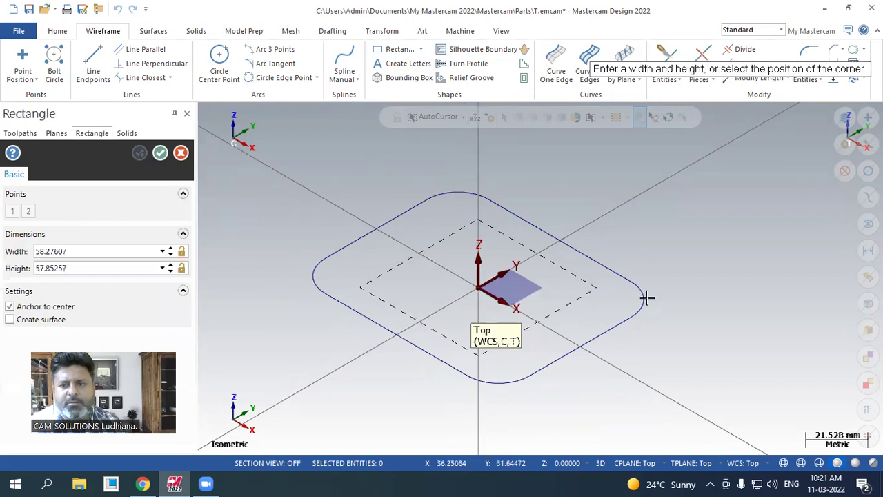
left_click(724, 301)
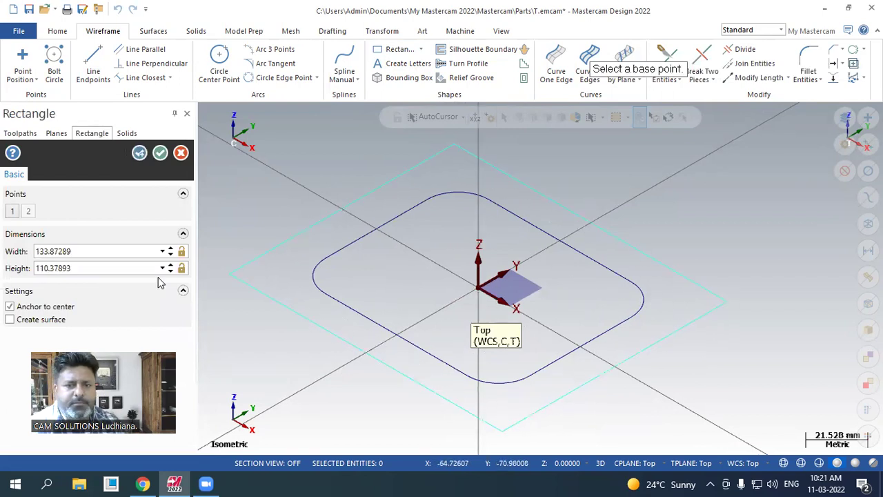
- Set the outer rectangle's width to 125 mm and height to 110 mm, and accept it
left_click(114, 253)
type("12")
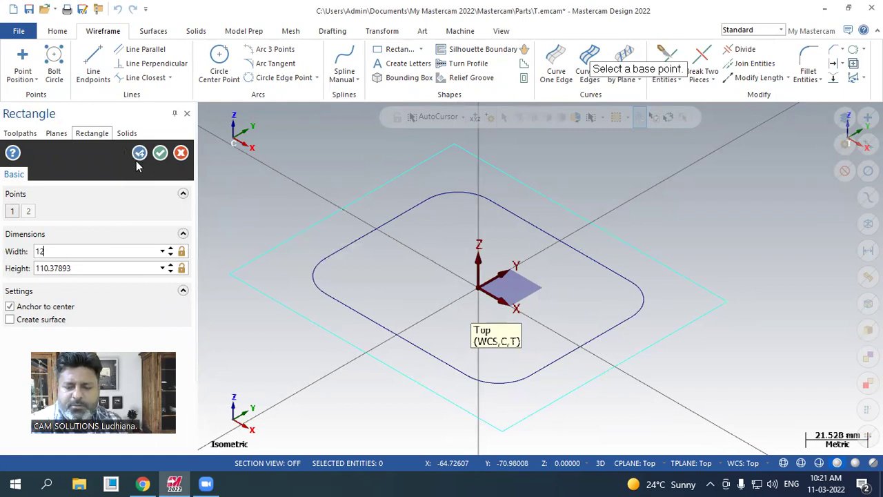
type("5")
key("Return")
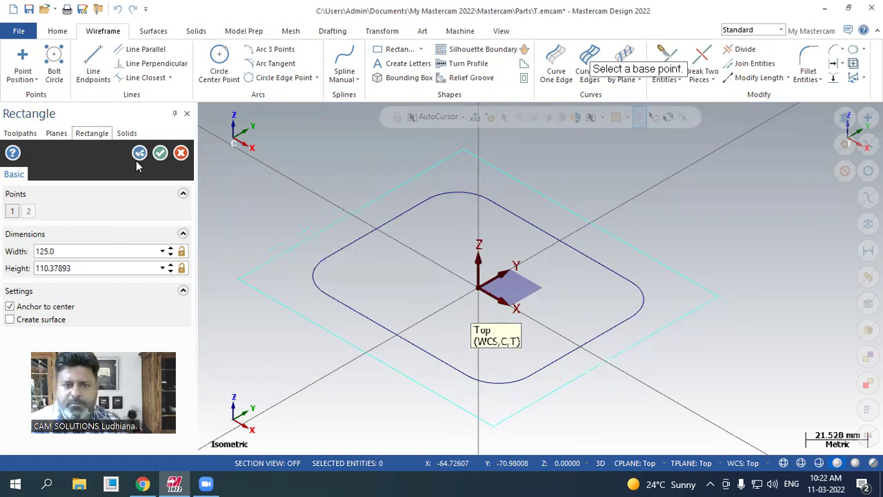
left_click(116, 268)
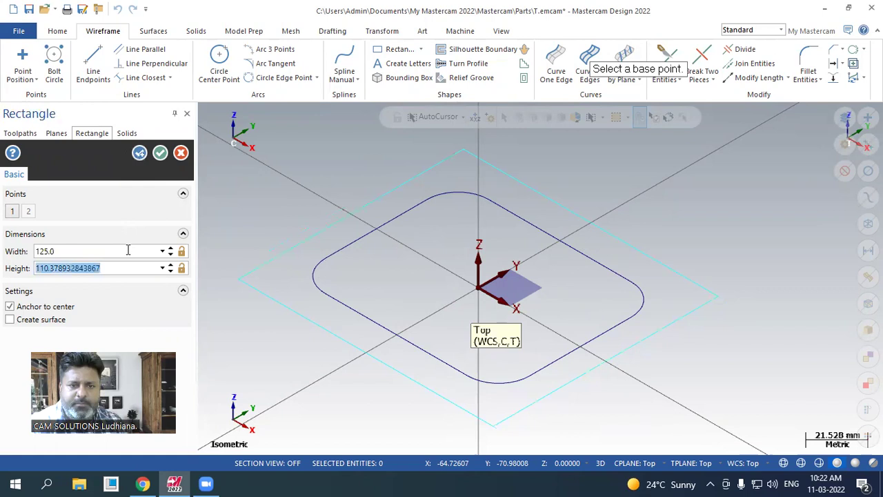
type("110")
key("Return")
left_click(160, 152)
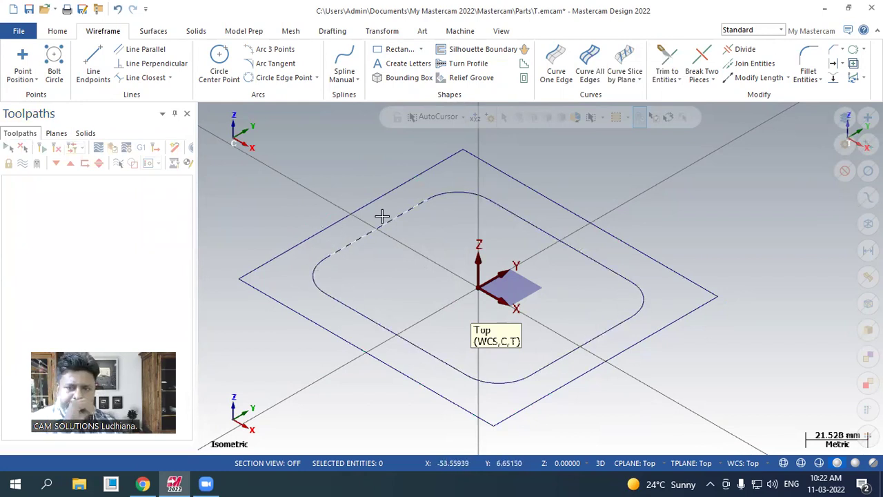
- Add the default mill machine to the part and expand the machine group's properties
scroll(527, 209, "down", 2)
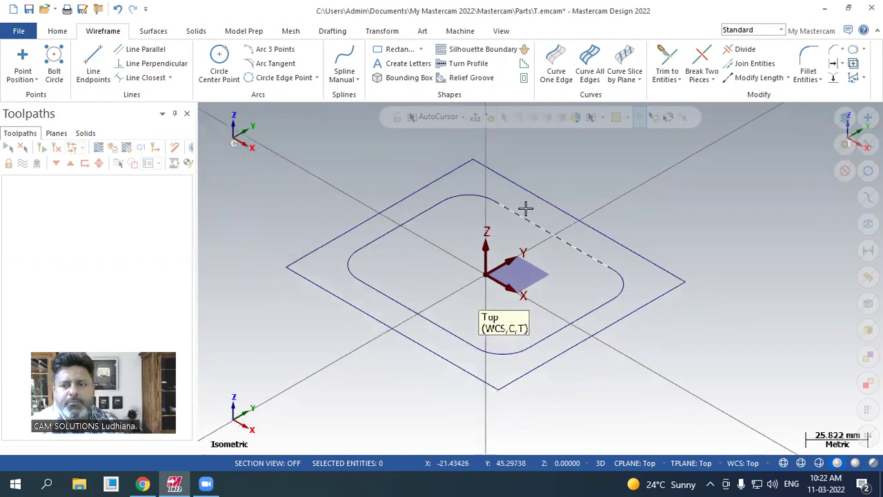
scroll(378, 252, "down", 2)
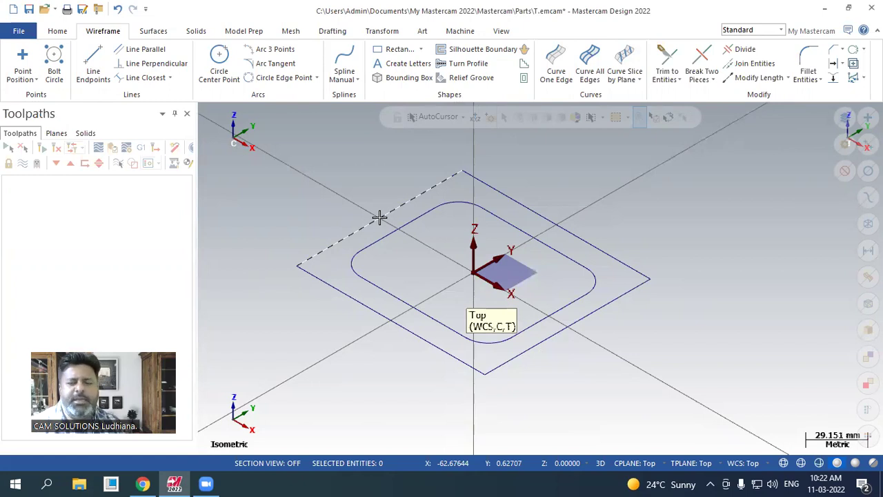
left_click(456, 34)
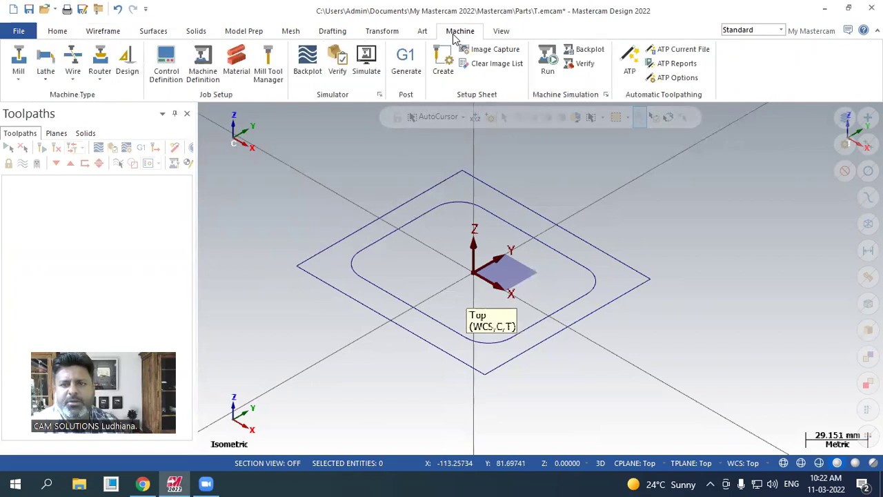
left_click(20, 80)
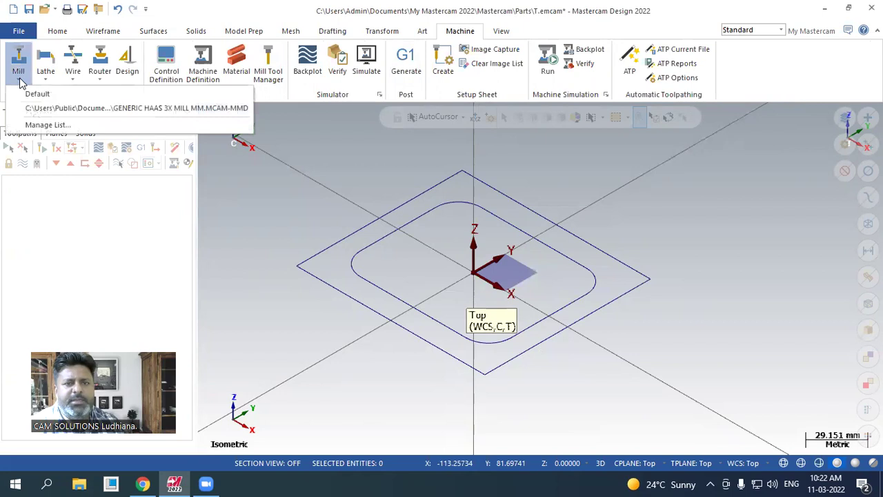
left_click(31, 94)
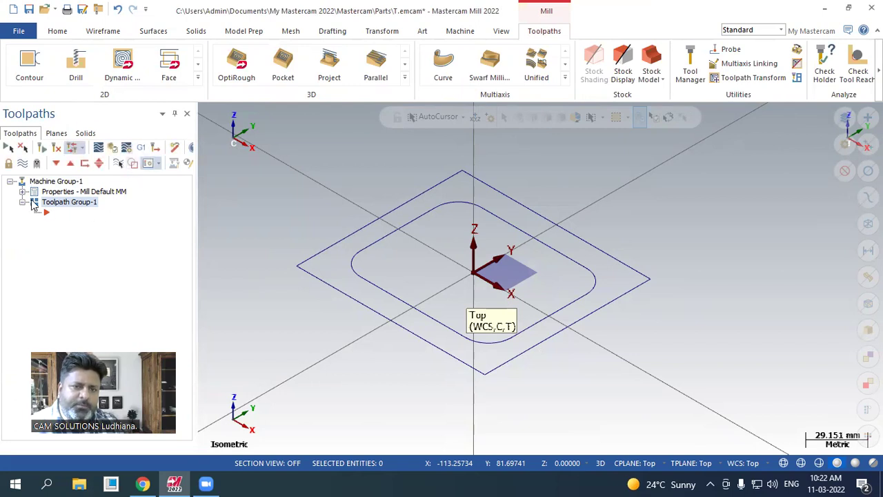
left_click(23, 191)
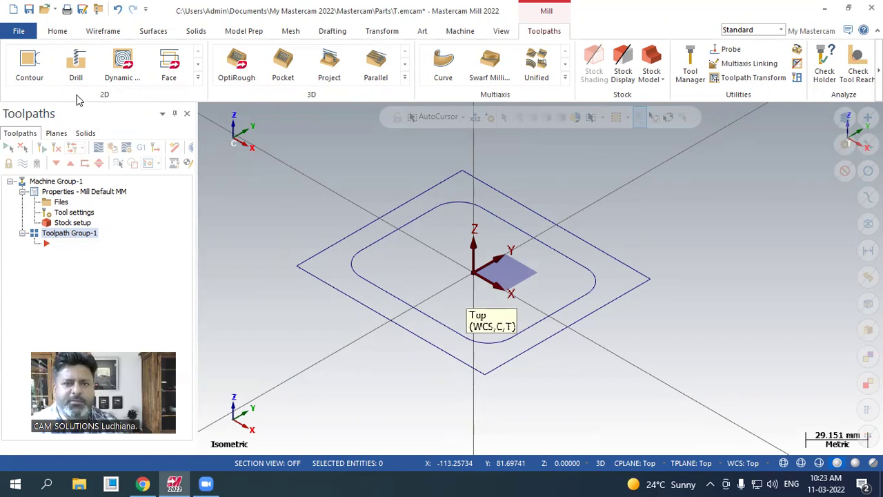
left_click(460, 31)
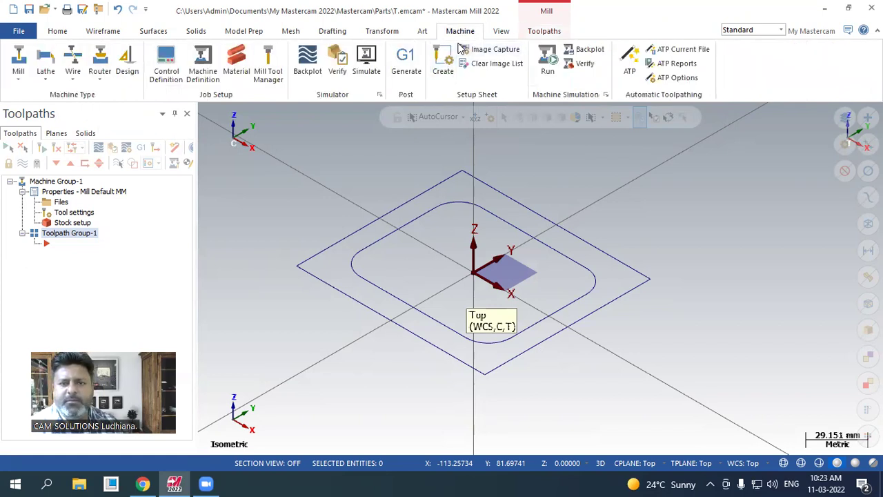
left_click(18, 74)
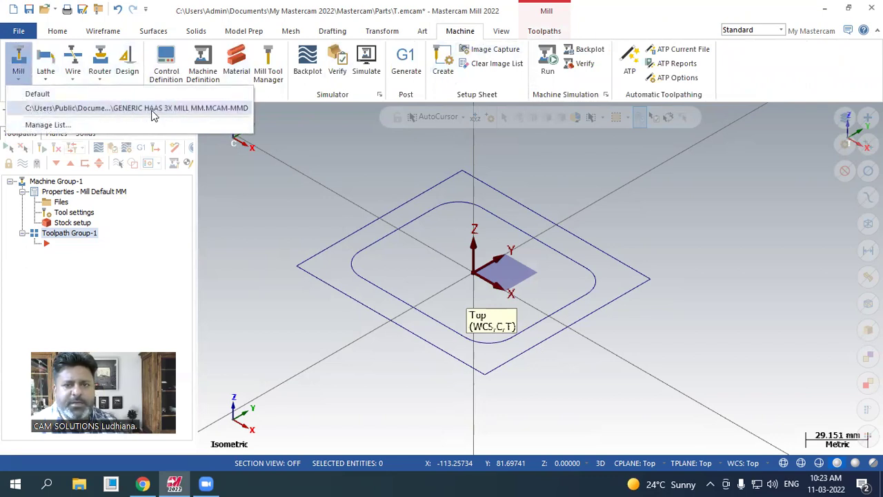
left_click(229, 173)
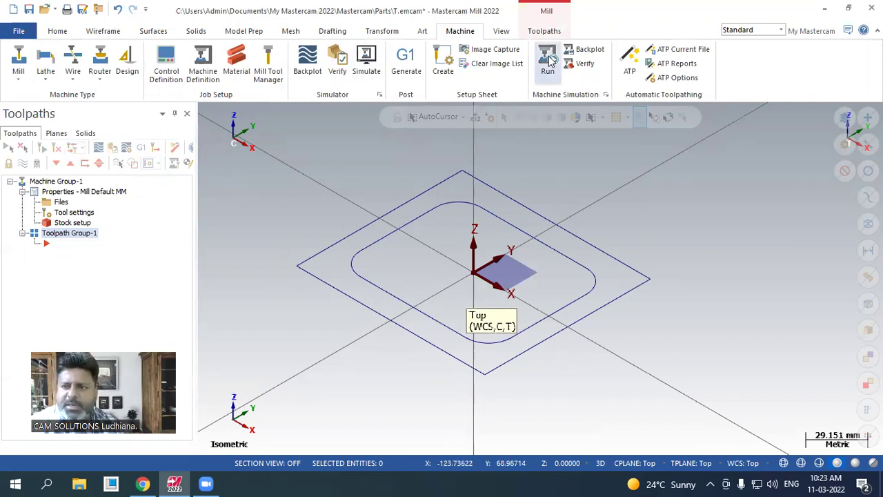
- Start a 2D Contour toolpath and chain the inner rounded rectangle as its wireframe geometry, using the full Chain selection method
left_click(545, 31)
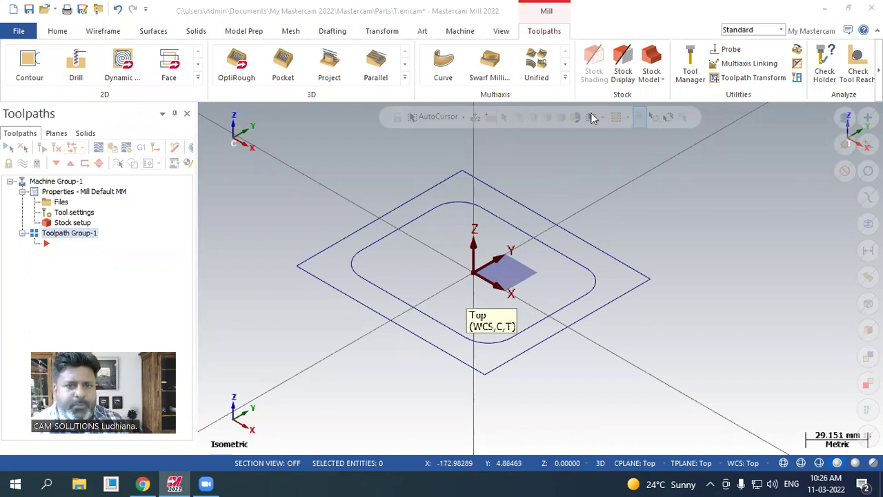
left_click(197, 78)
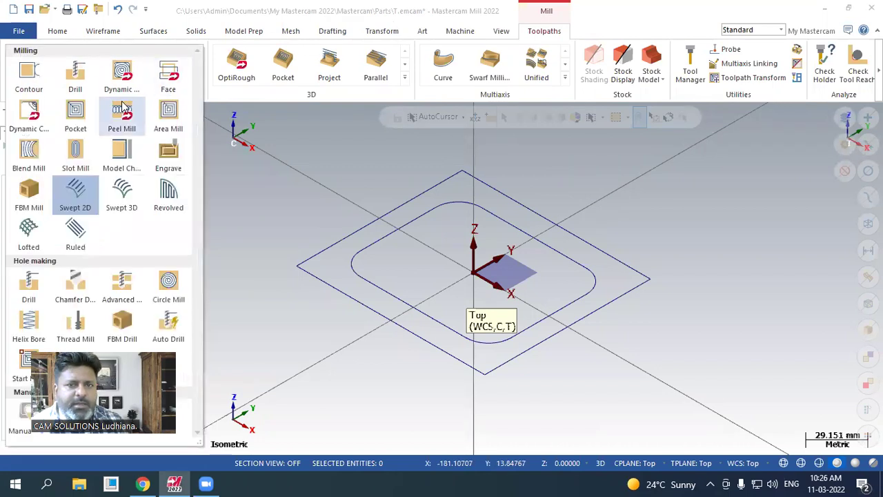
left_click(31, 83)
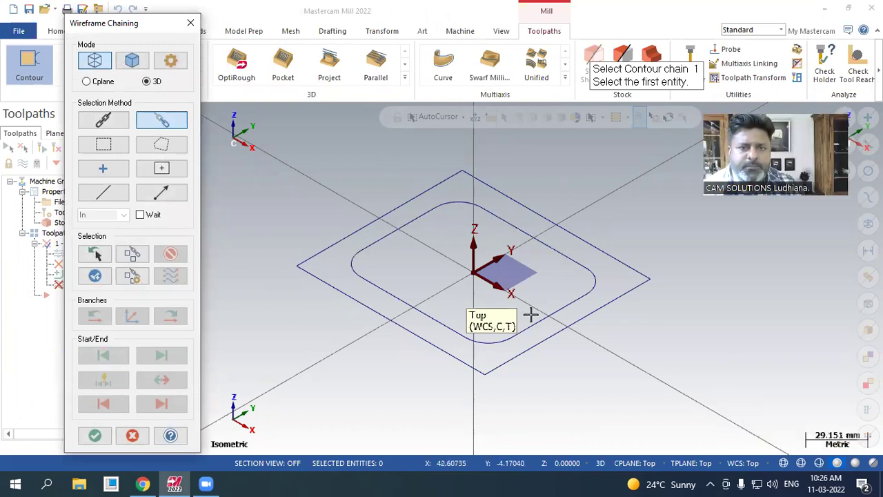
left_click(104, 121)
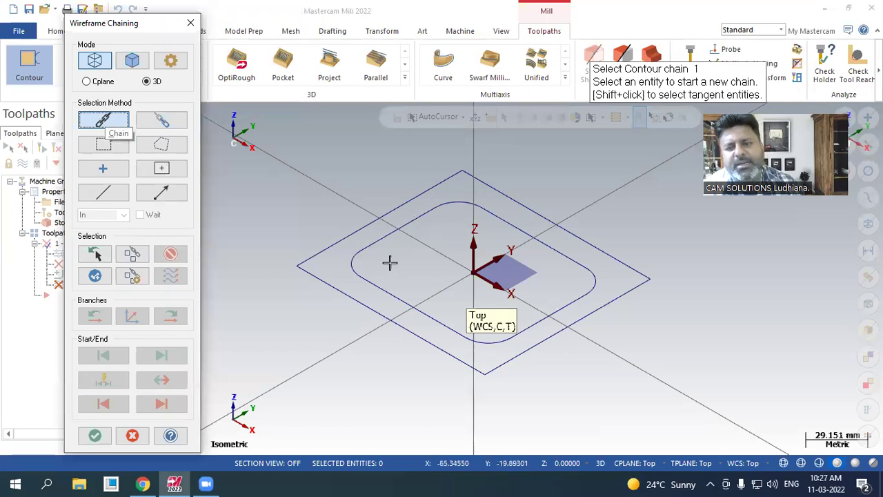
left_click(372, 244)
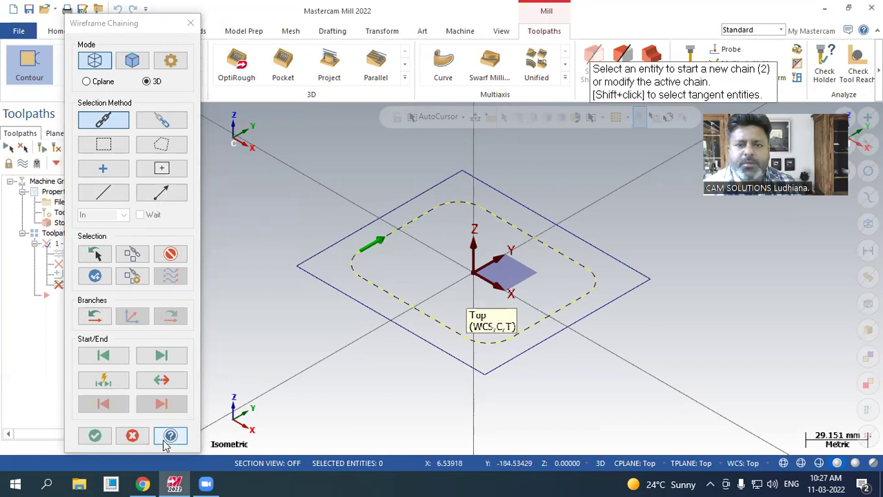
left_click(94, 435)
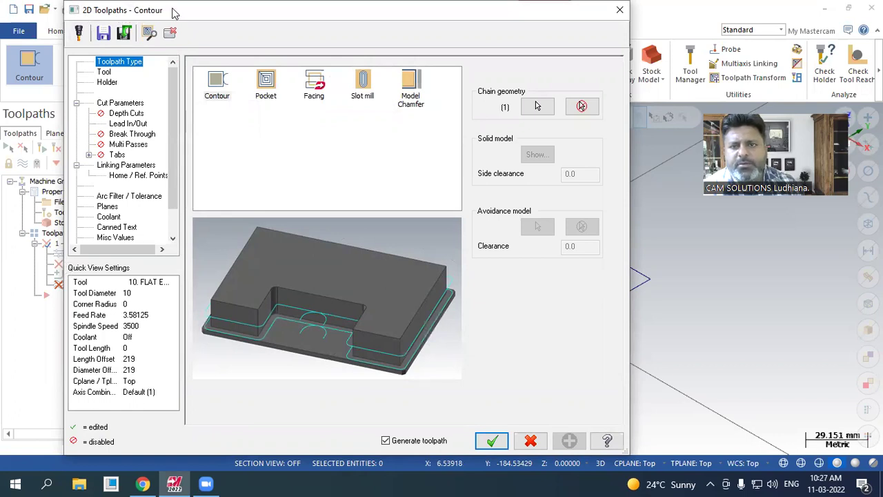
- Assign library tool 218, FLAT END MILL - 10, to the contour operation, check the cut parameters and generate the toolpath
left_click_drag(174, 14, 137, 22)
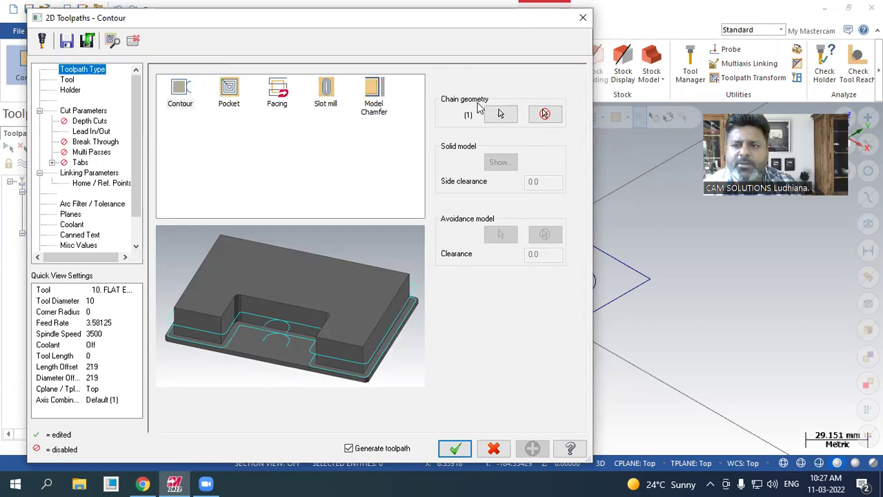
left_click(68, 80)
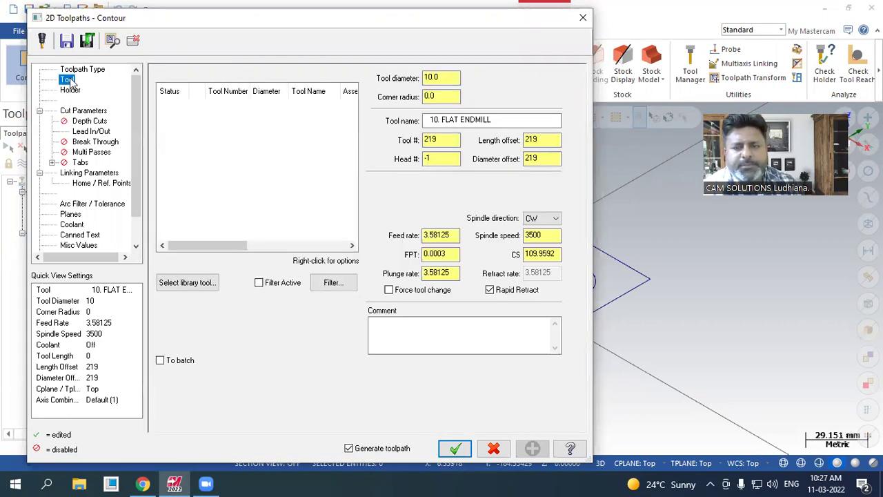
left_click(193, 282)
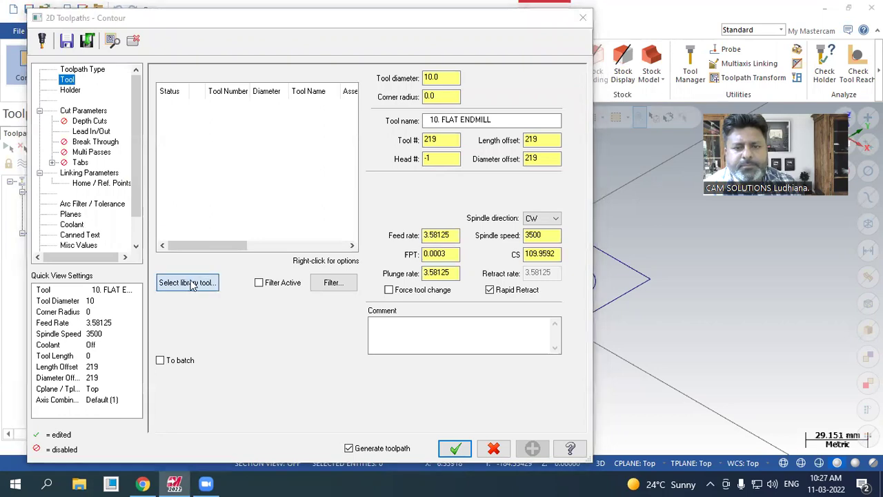
left_click(225, 155)
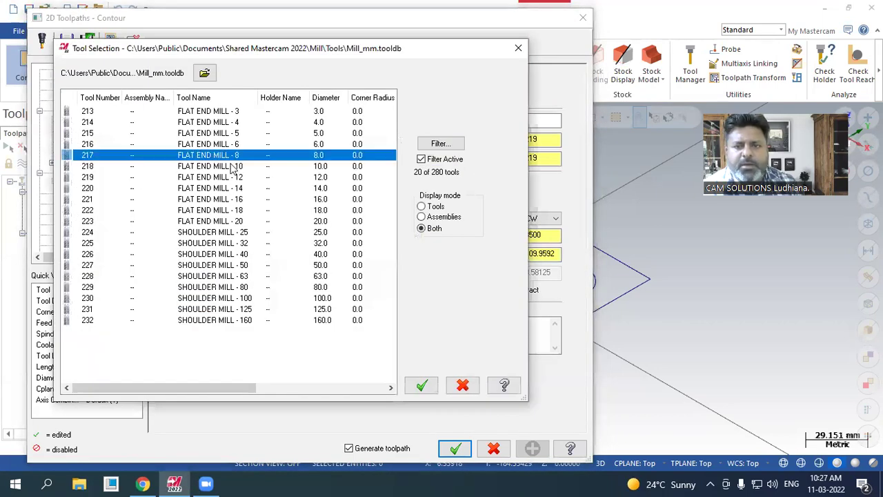
left_click(234, 167)
left_click(421, 384)
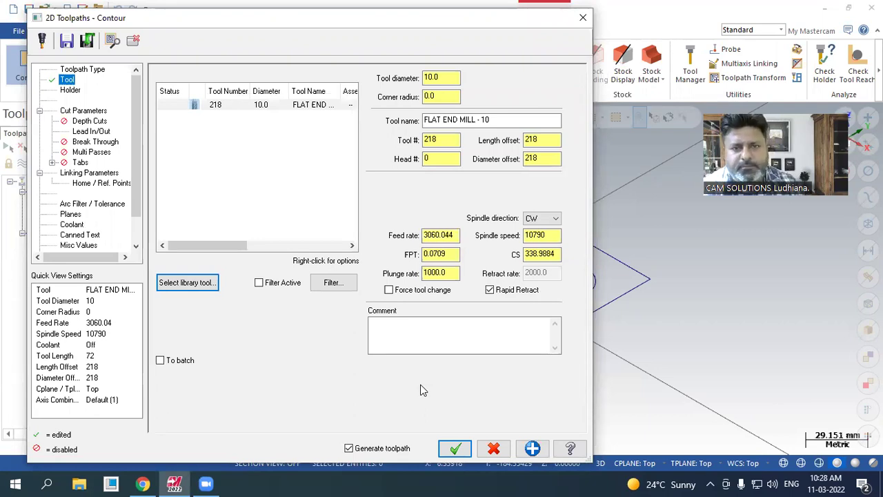
left_click(81, 112)
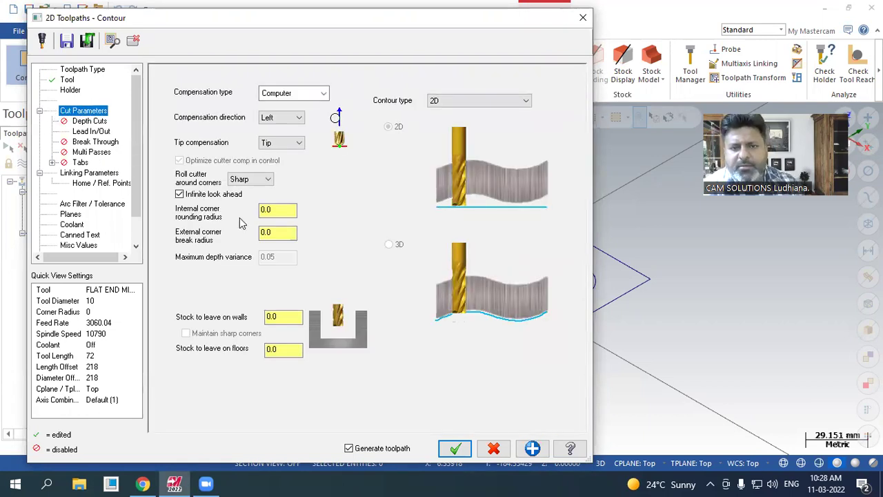
left_click(455, 449)
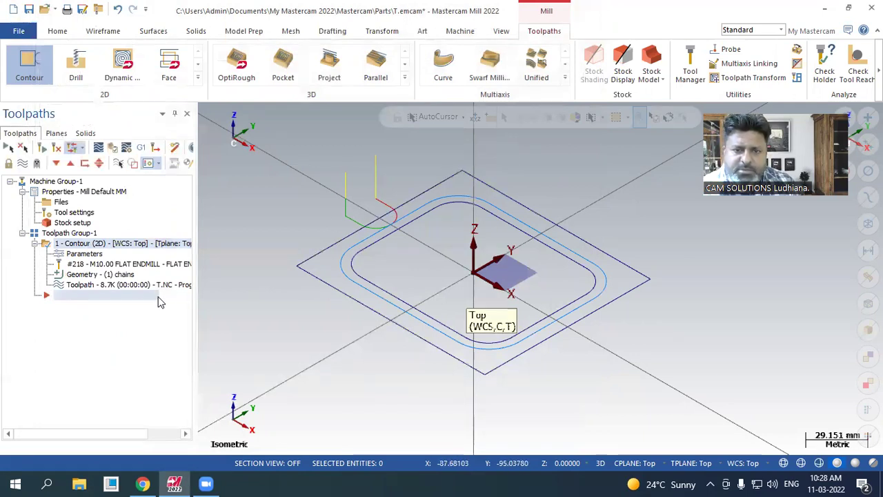
- Backplot the contour toolpath and examine the end mill's motion around the rounded rectangle
left_click(95, 287)
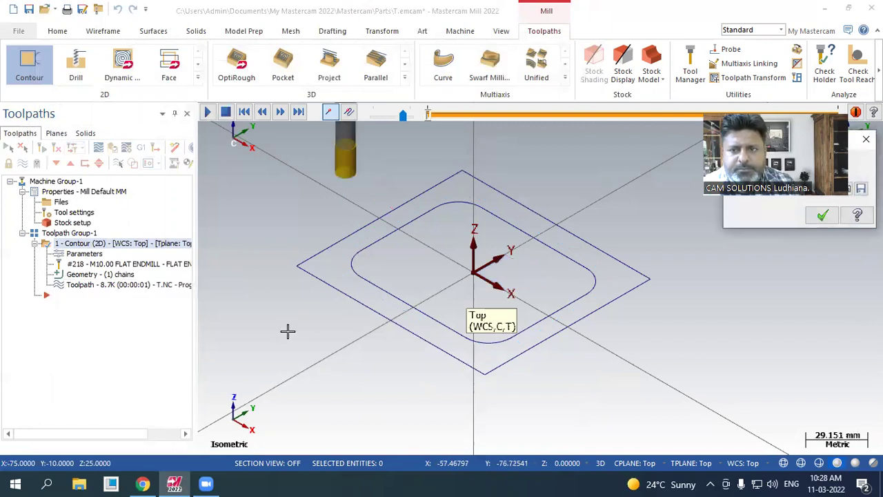
scroll(303, 350, "down", 2)
scroll(302, 351, "down", 3)
scroll(316, 311, "up", 3)
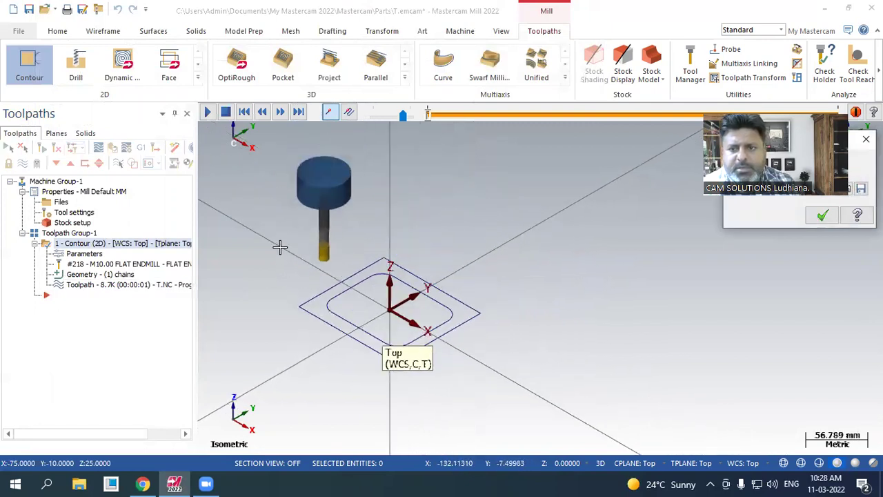
scroll(282, 216, "down", 3)
scroll(282, 216, "up", 1)
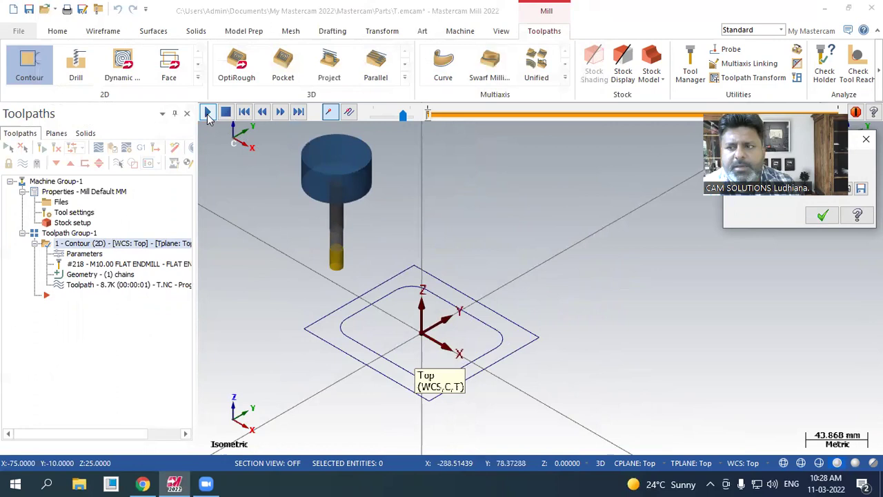
left_click(208, 114)
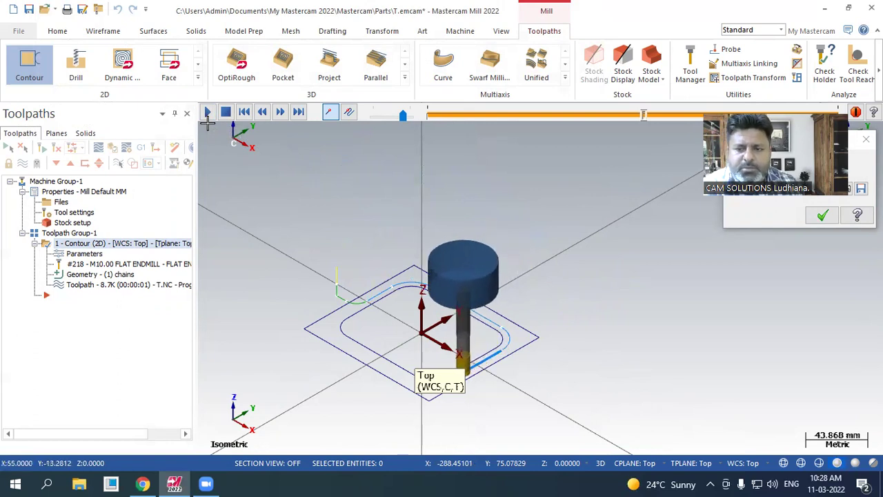
scroll(405, 386, "up", 4)
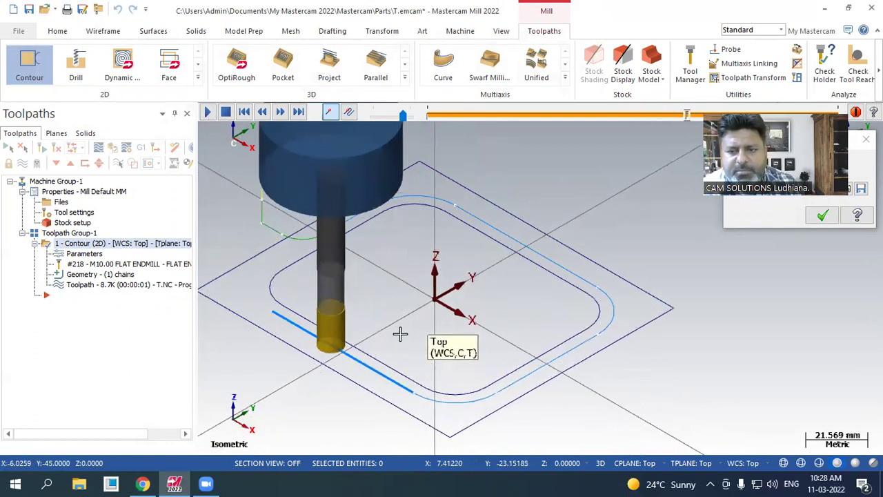
scroll(334, 312, "up", 2)
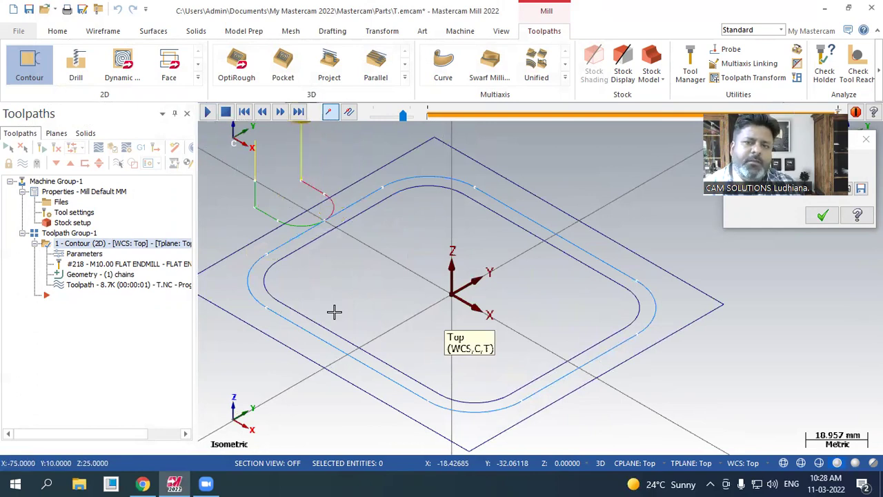
- Replay the contour backplot and examine the end mill's motion in the front and isometric views
left_click(206, 112)
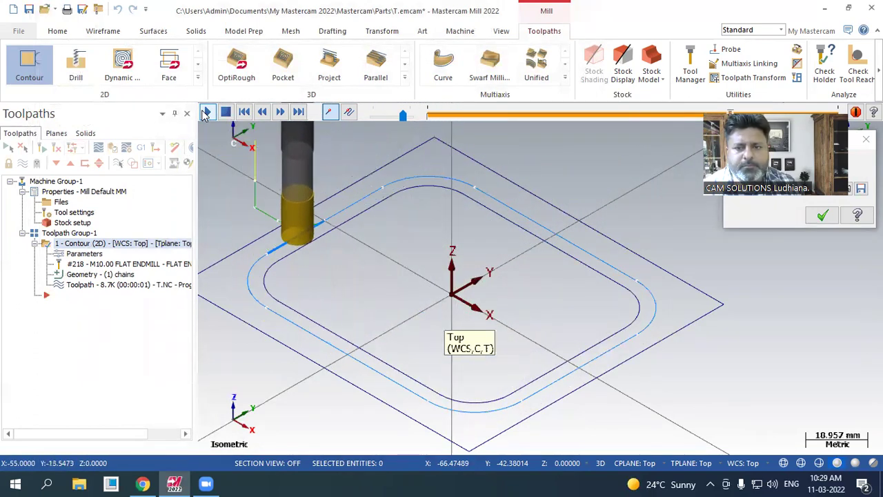
right_click(341, 241)
left_click(366, 325)
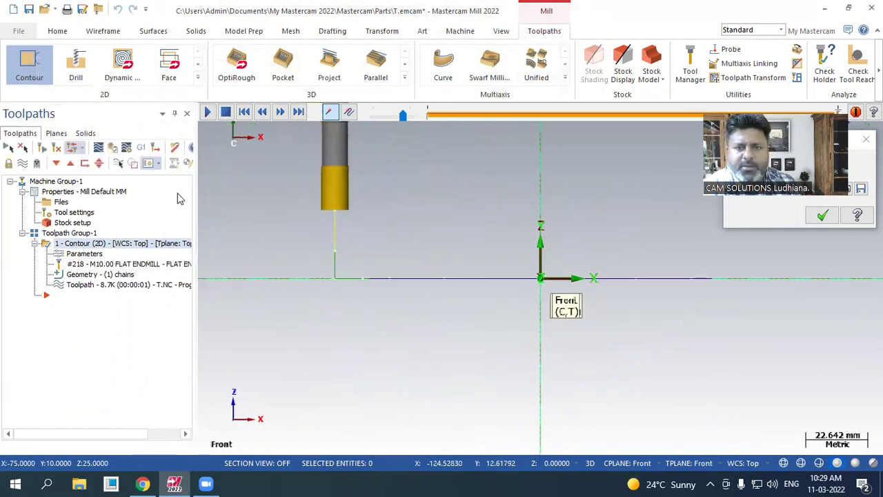
left_click(207, 113)
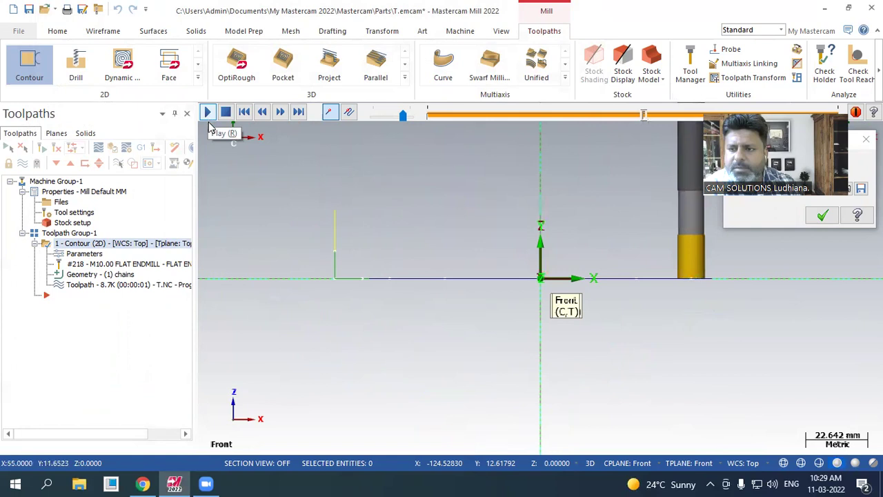
right_click(298, 228)
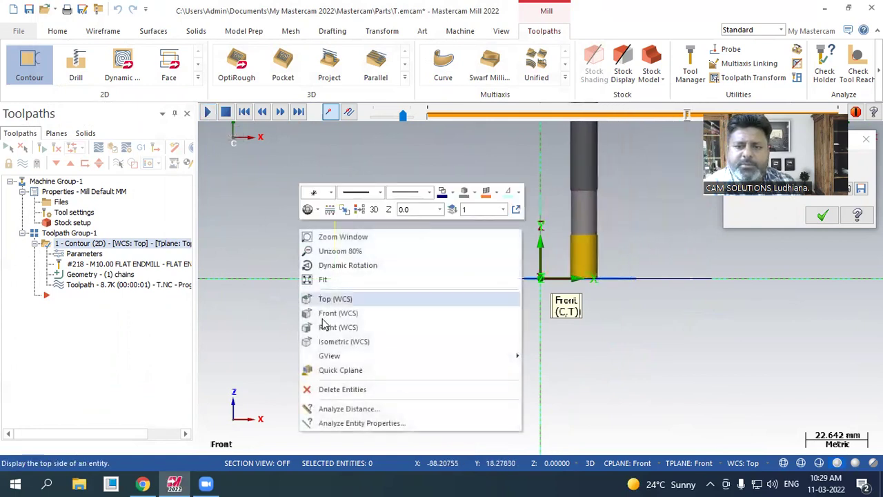
left_click(335, 340)
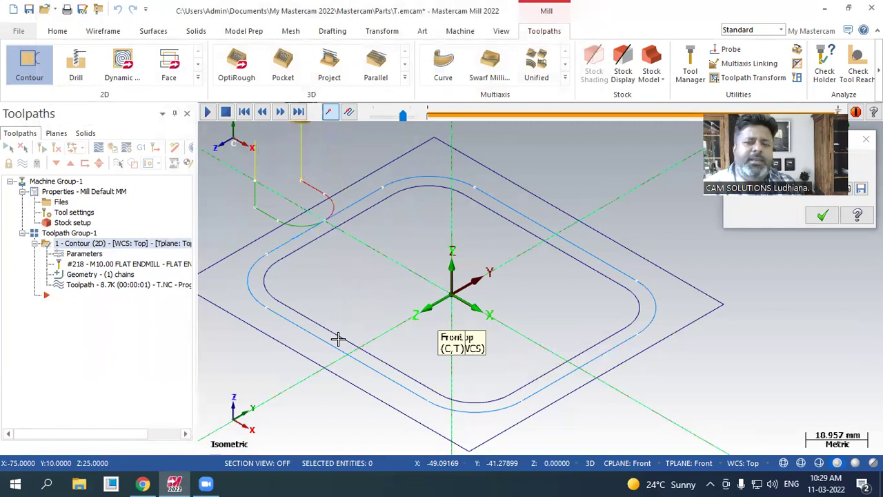
scroll(467, 253, "down", 2)
scroll(400, 335, "down", 1)
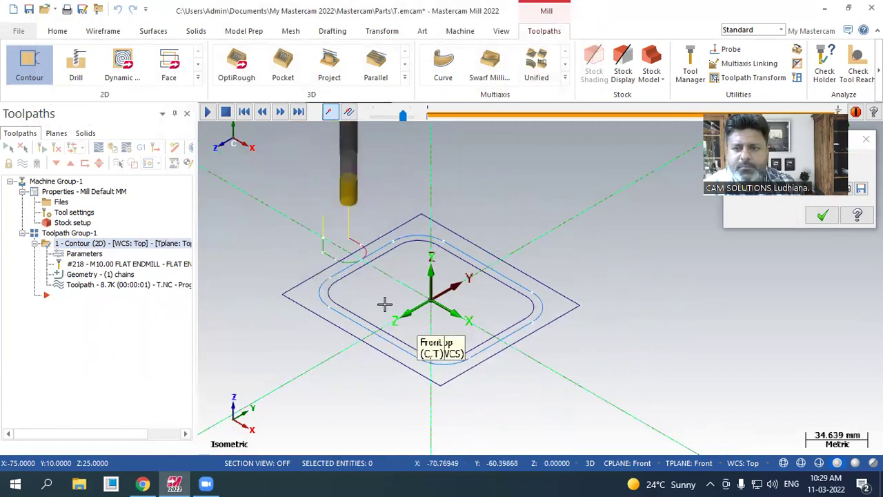
scroll(355, 331, "up", 1)
scroll(410, 167, "down", 1)
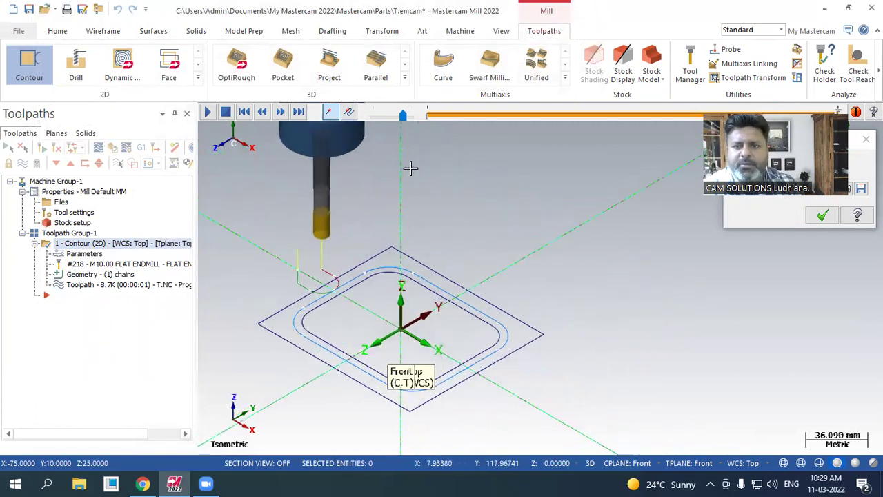
scroll(368, 199, "up", 1)
- Set the contour operation's linking depth to -10 as an absolute value and regenerate the toolpath
left_click(89, 255)
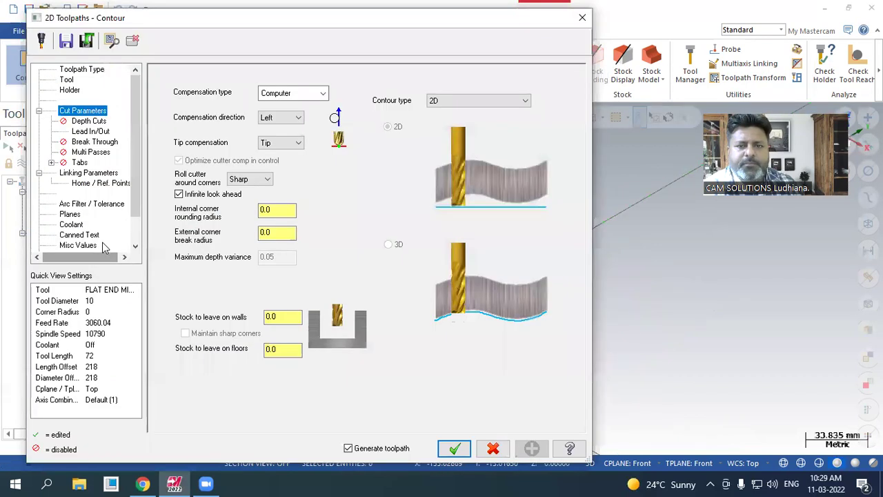
left_click(89, 173)
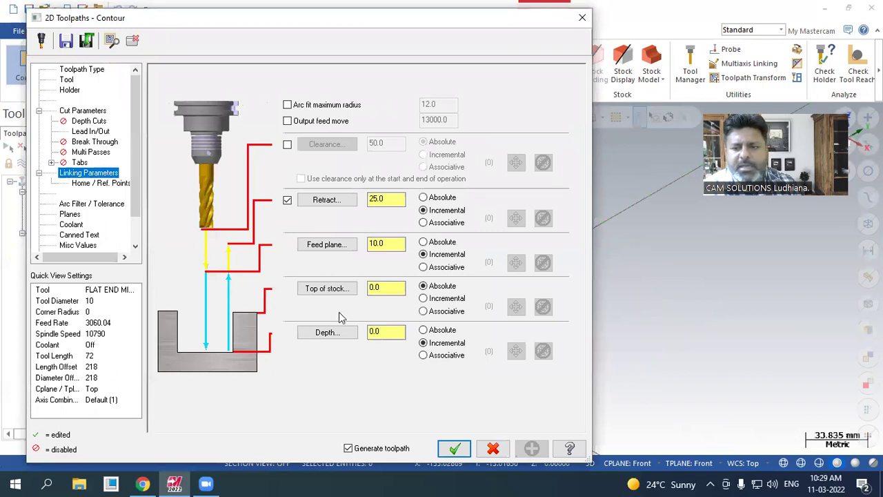
left_click(423, 330)
double_click(396, 332)
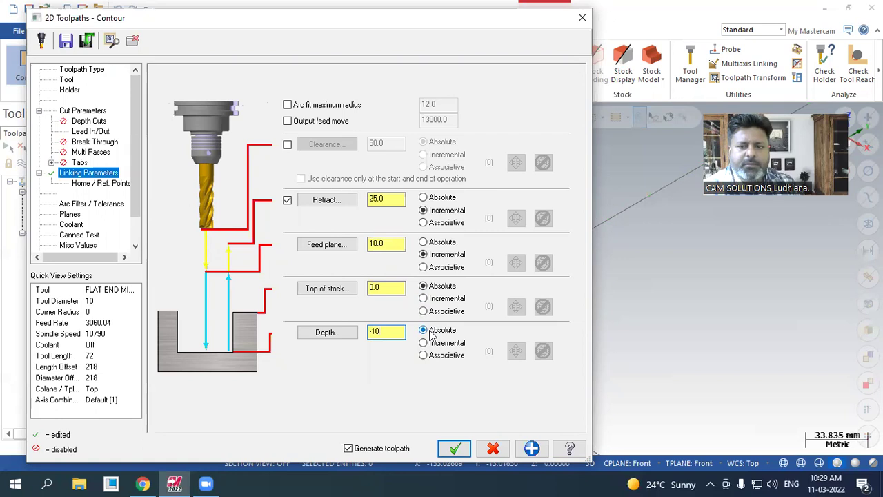
left_click(455, 447)
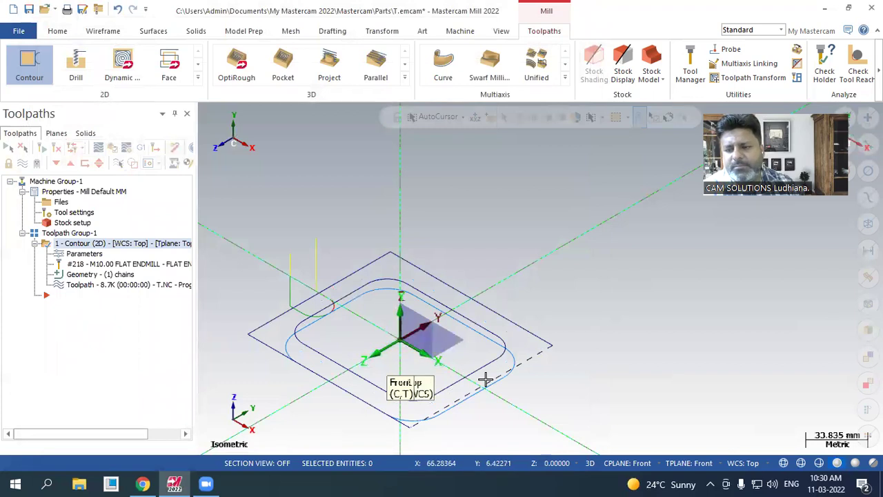
- Restore the Top construction plane and backplot the deepened contour, inspecting it in the front and isometric views
left_click(636, 463)
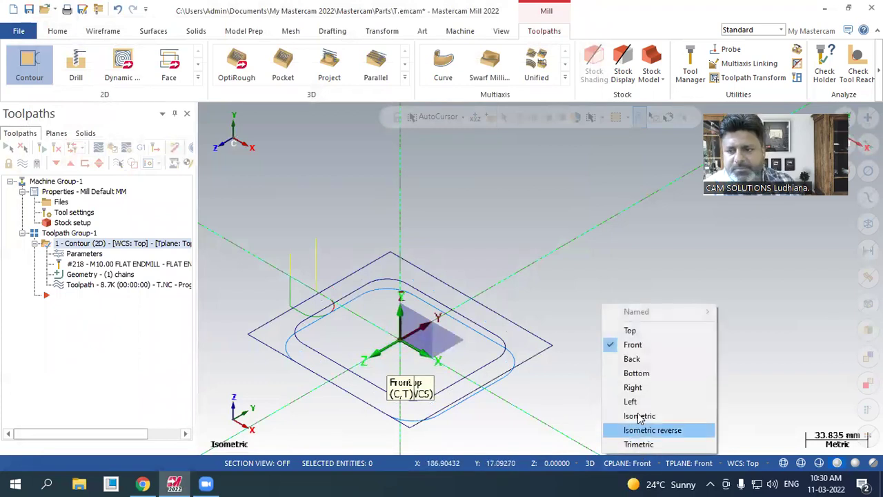
left_click(640, 332)
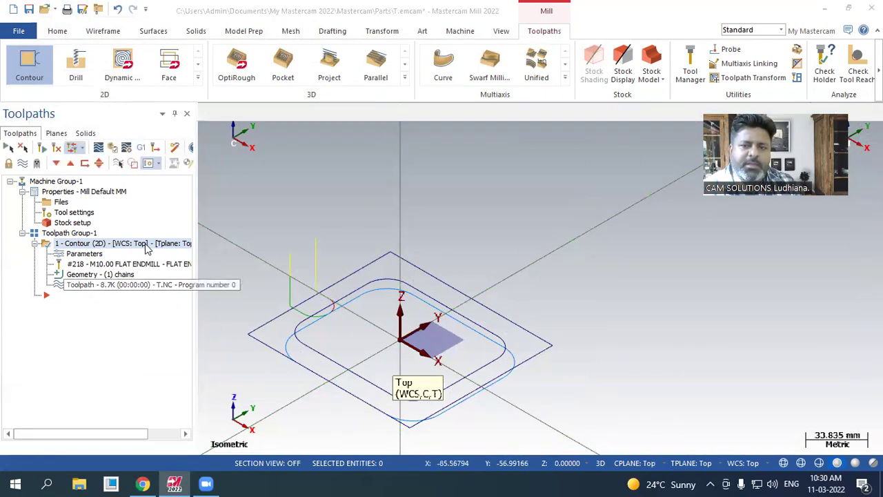
key("alt+b")
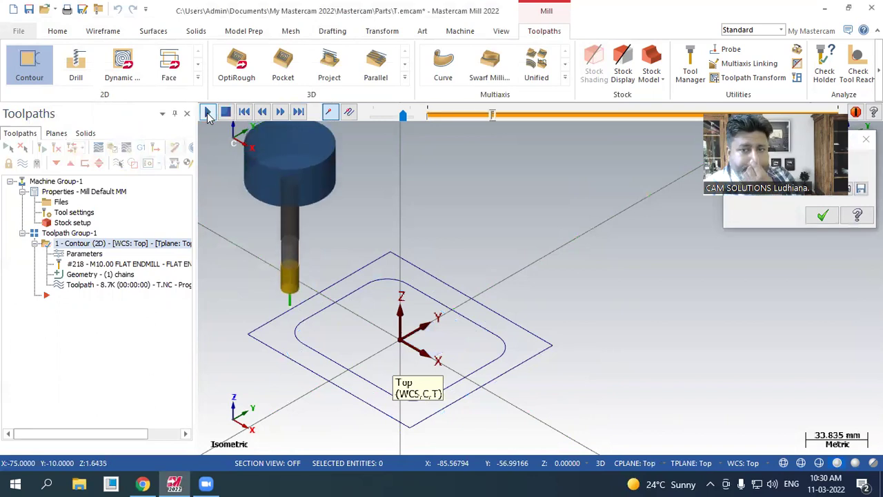
left_click(208, 113)
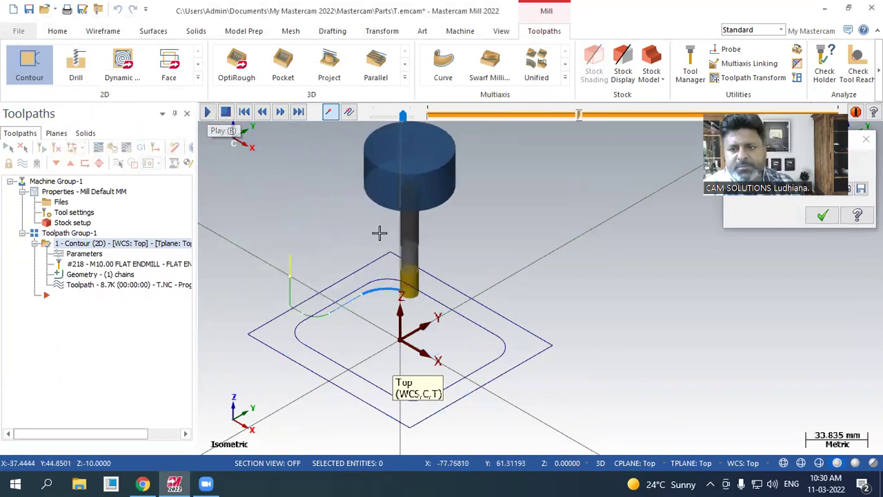
right_click(405, 225)
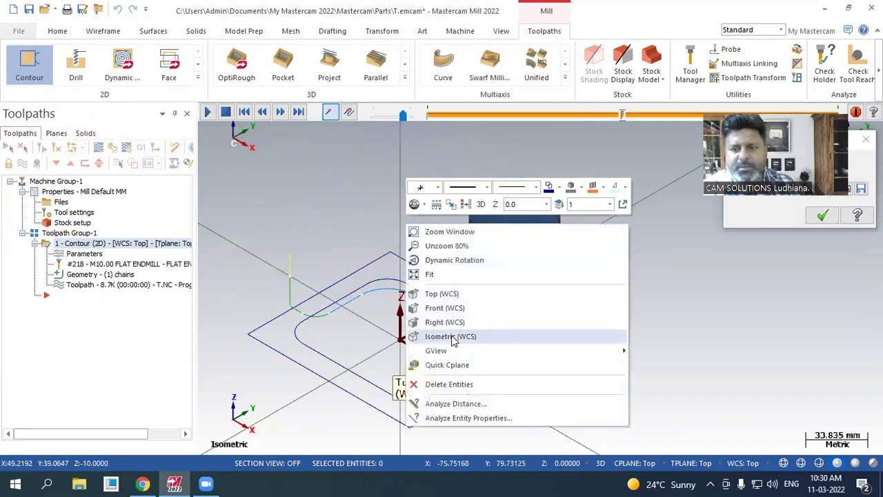
left_click(445, 307)
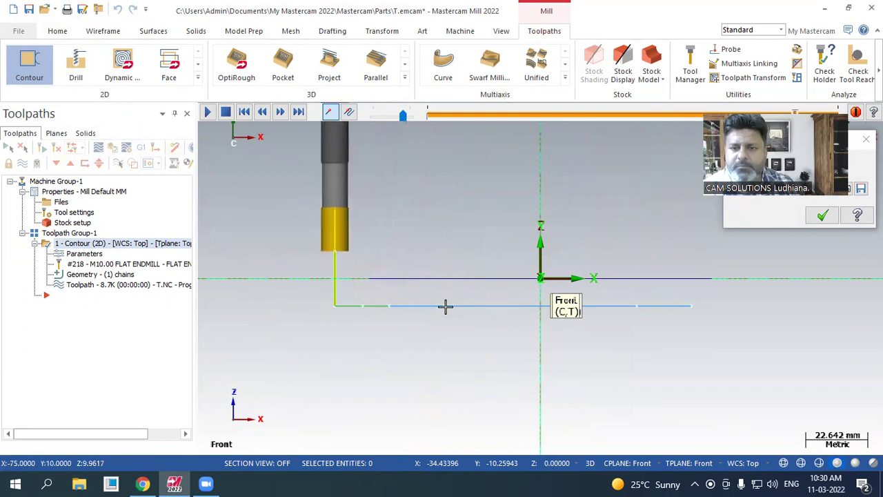
right_click(431, 247)
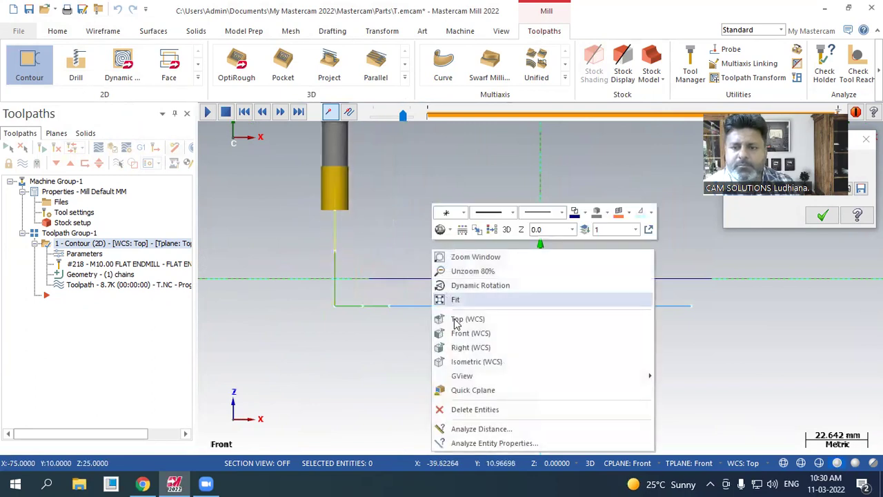
left_click(466, 361)
- Set the construction and tool planes to Top and close the backplot
left_click(626, 463)
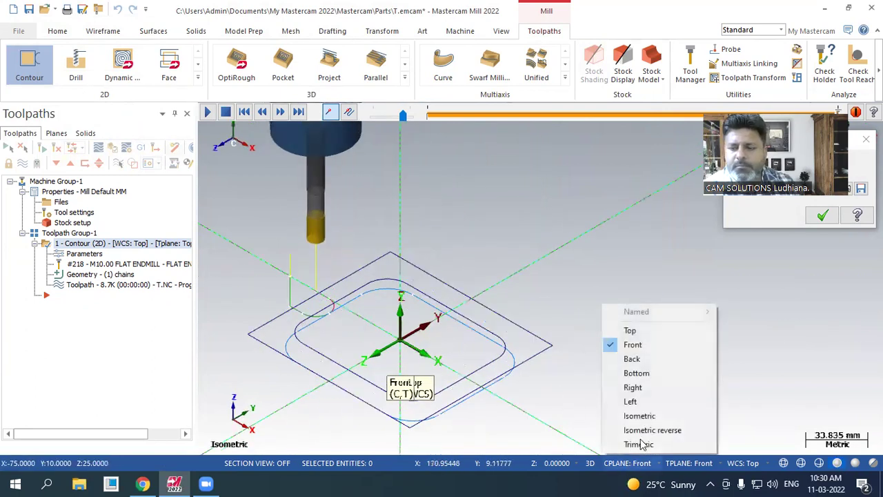
left_click(630, 330)
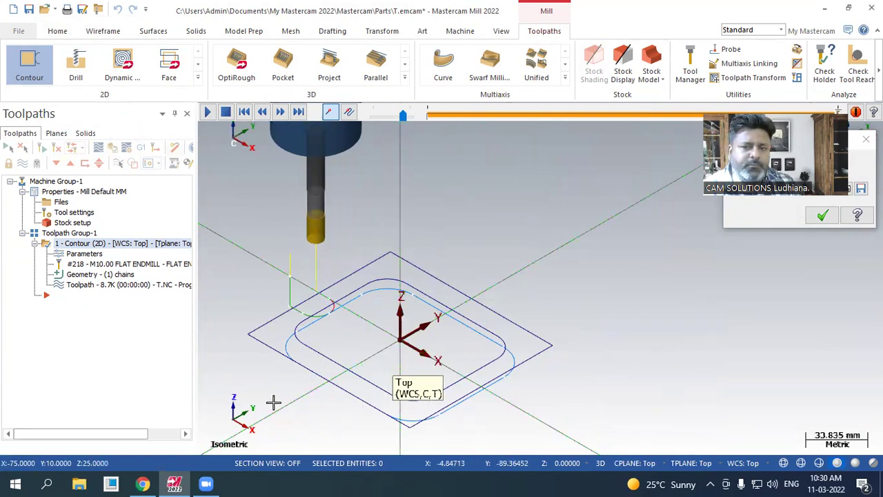
scroll(515, 304, "up", 2)
scroll(516, 304, "down", 1)
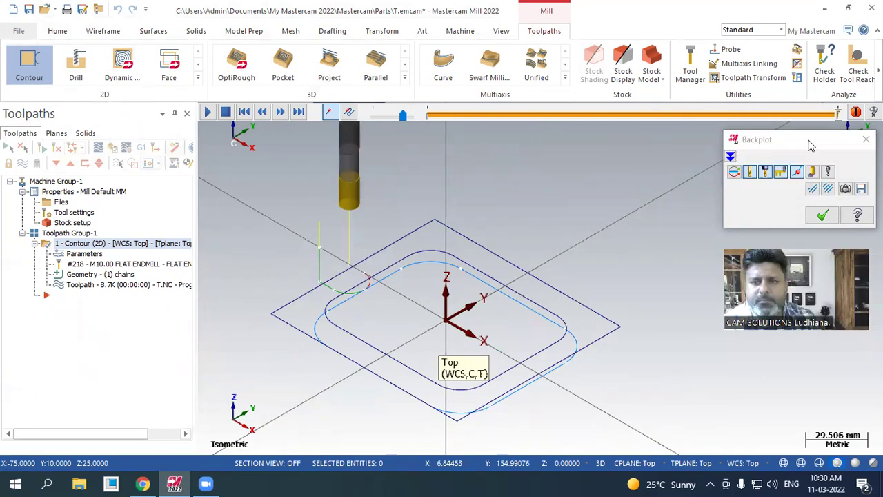
left_click_drag(807, 144, 519, 142)
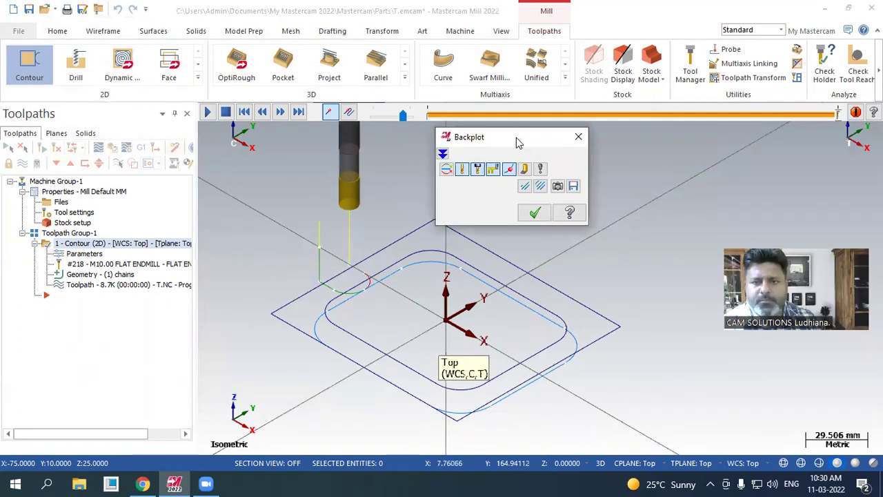
left_click_drag(516, 137, 531, 132)
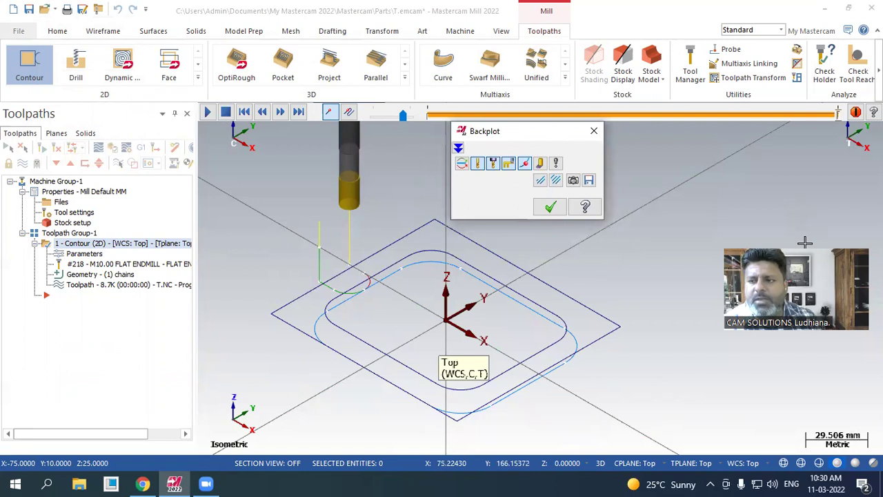
left_click_drag(818, 242, 823, 133)
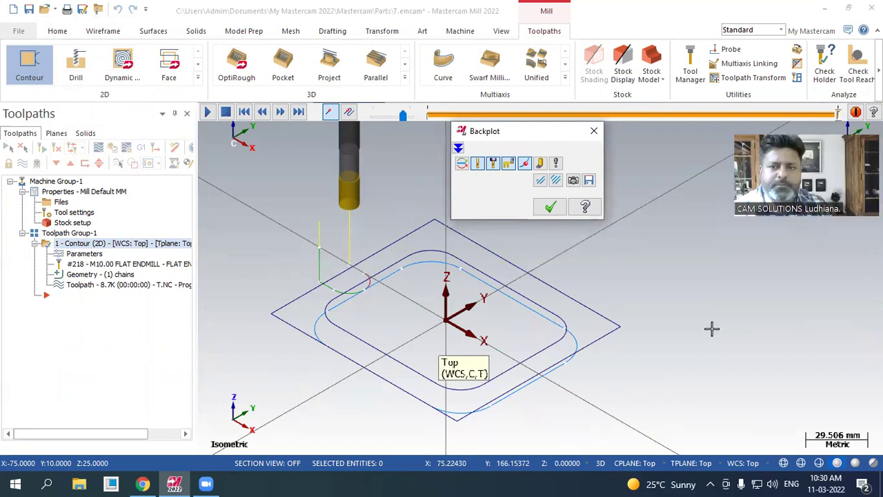
left_click(550, 207)
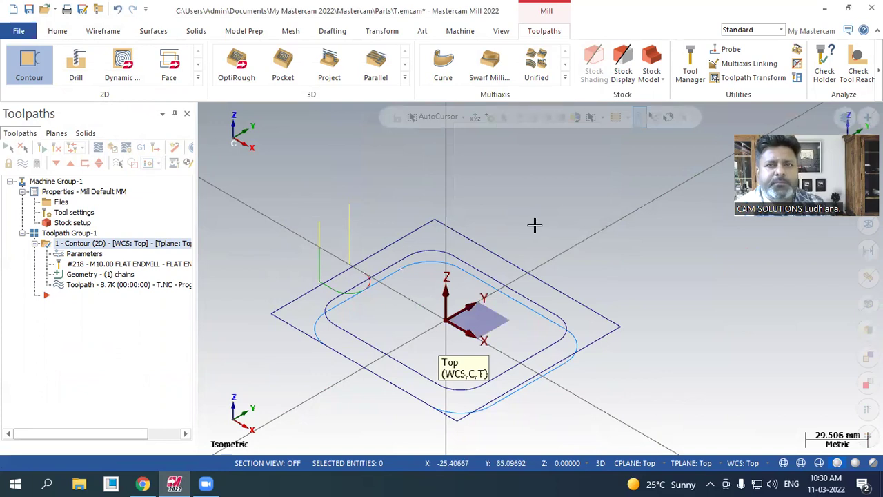
- Enable depth cuts for the contour operation with a max rough step of 2.0 and regenerate the toolpath
left_click(84, 254)
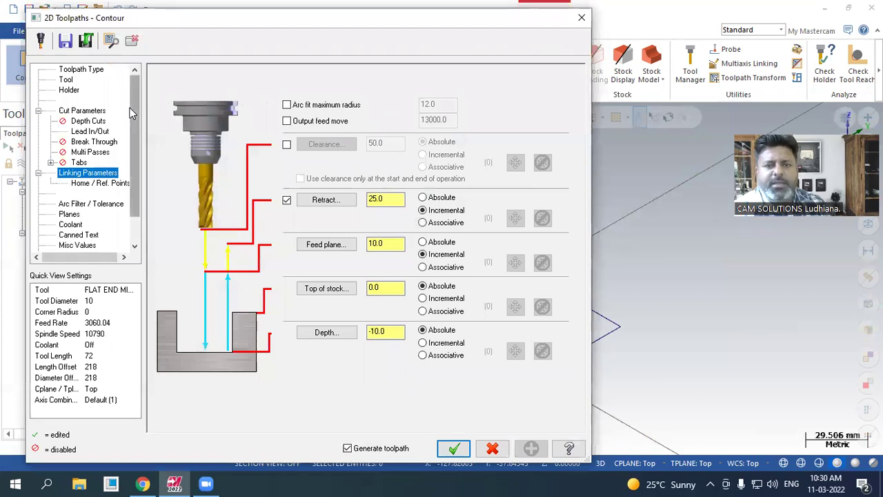
left_click(89, 122)
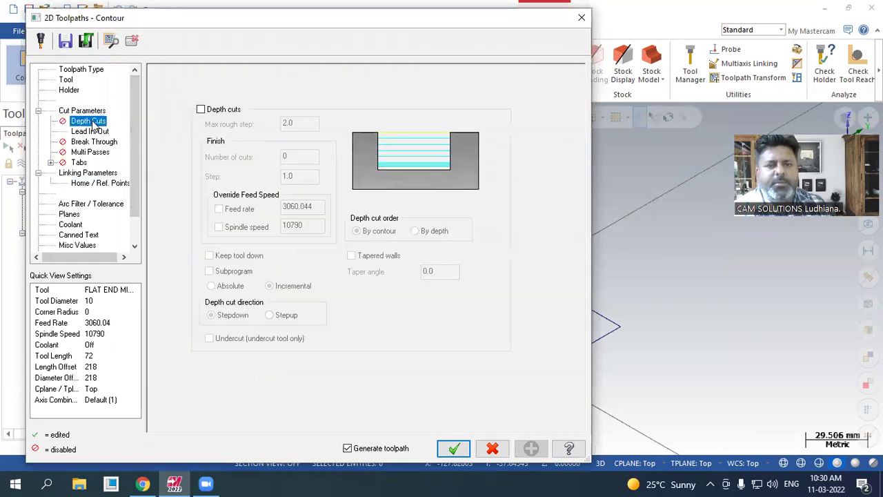
left_click(199, 111)
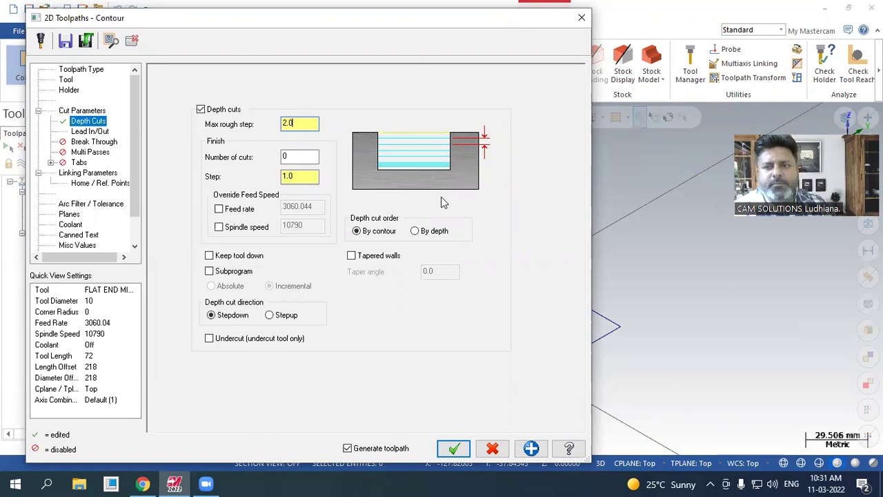
left_click(454, 449)
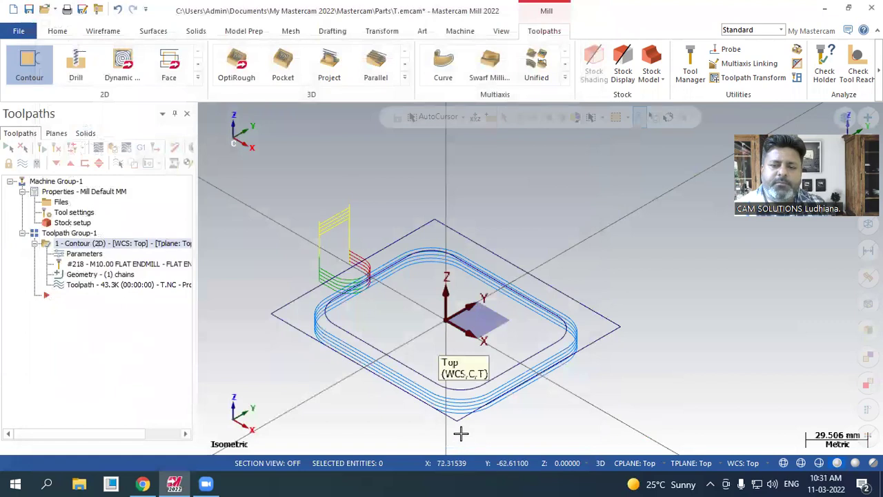
scroll(399, 416, "up", 2)
scroll(403, 407, "up", 2)
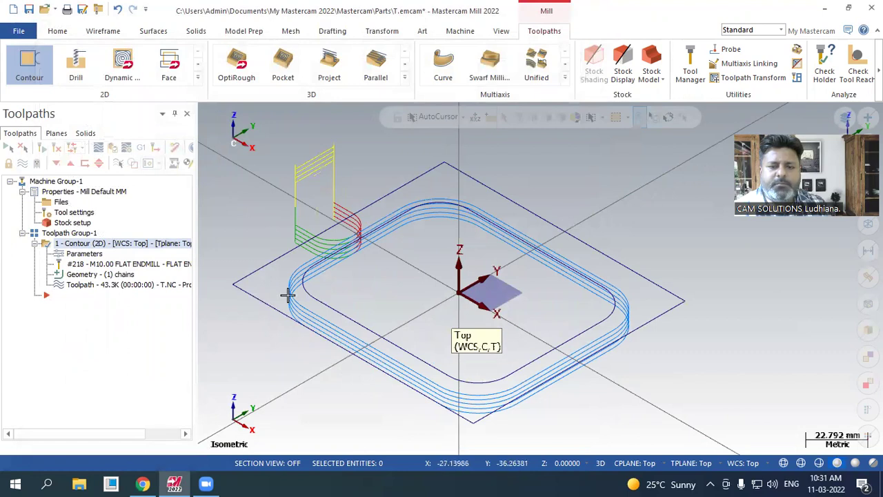
- Turn off Lead In/Out in the contour's cut parameters and regenerate the toolpath
left_click(92, 255)
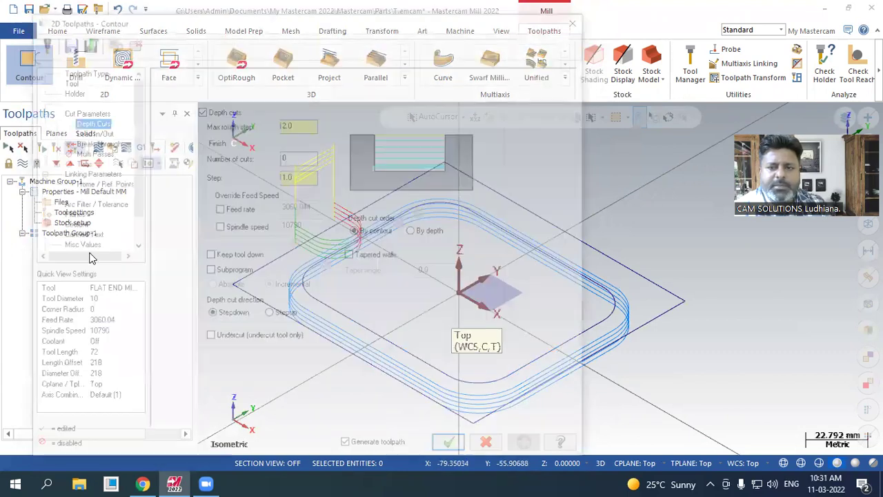
left_click(88, 134)
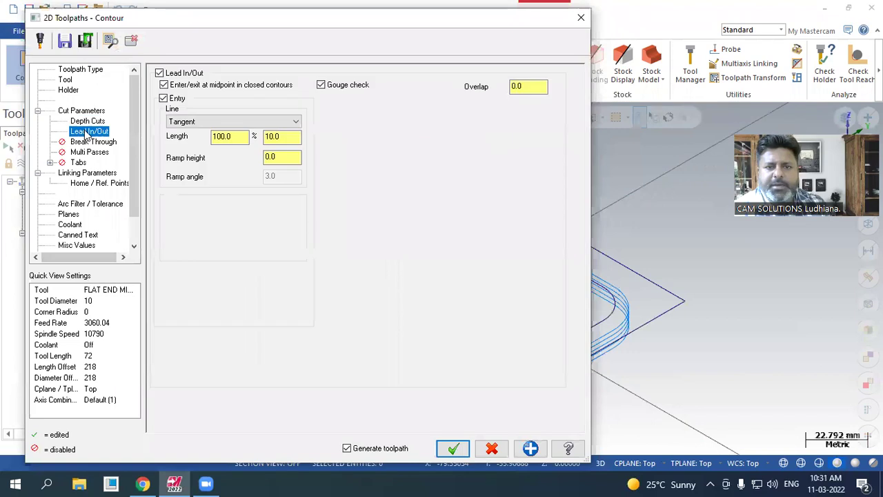
left_click(164, 74)
left_click(464, 448)
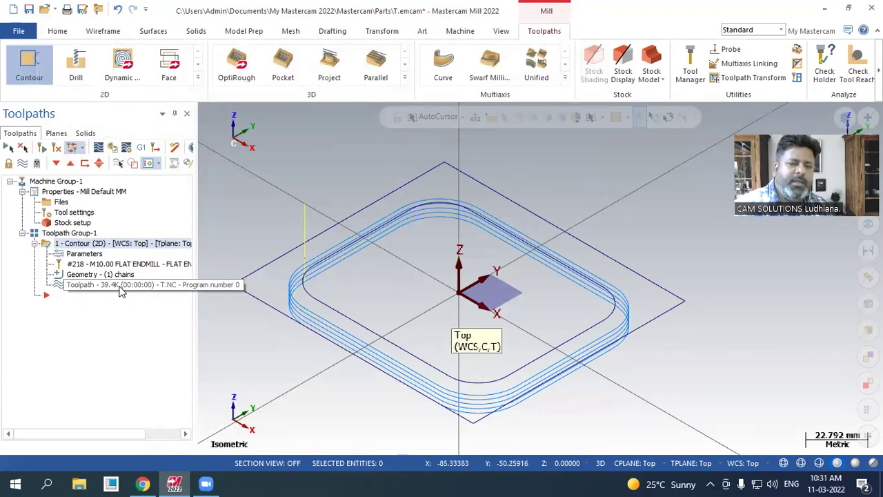
- Backplot the contour operation through all its depth passes, close the backplot and restore the isometric view
key("alt+t")
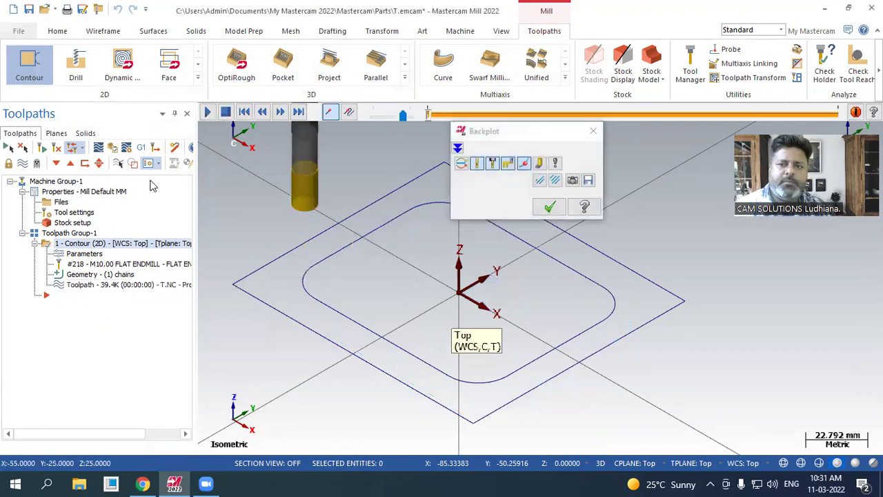
left_click(209, 113)
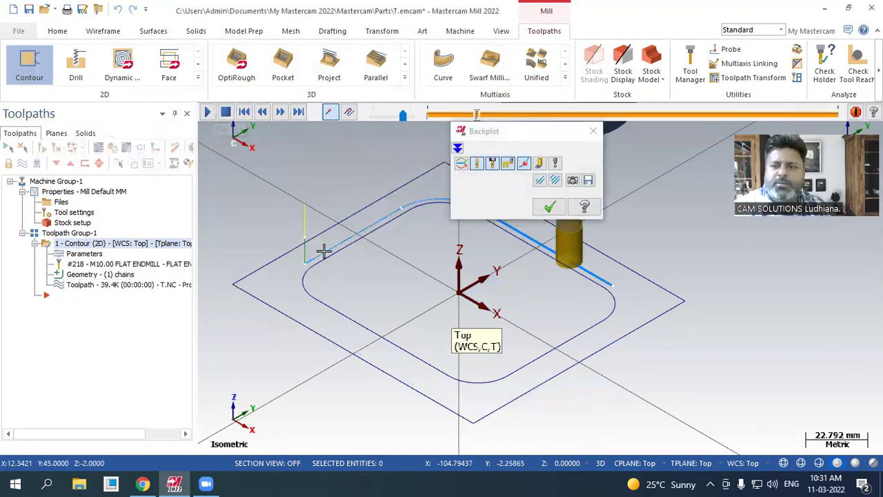
scroll(256, 394, "down", 2)
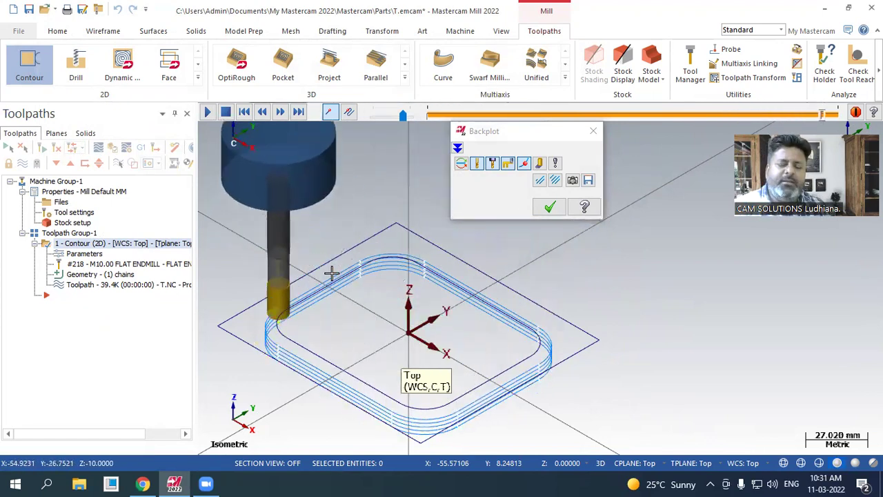
left_click(550, 207)
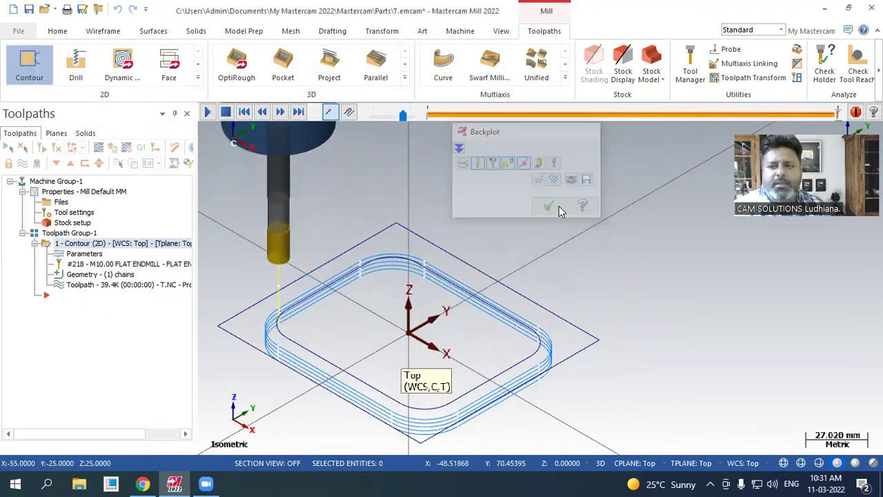
middle_click_drag(485, 236, 483, 211)
right_click(484, 210)
left_click(545, 322)
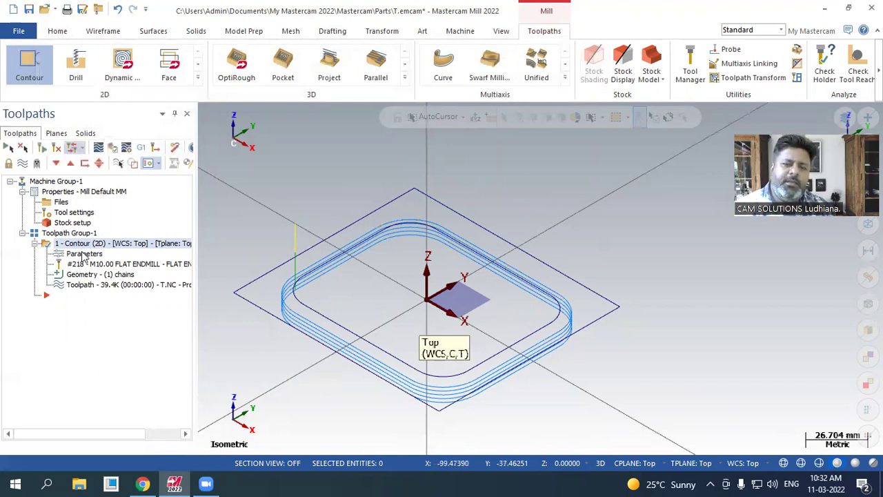
- Define rectangular stock sized from all entities, 125.0 in X by 110.0 in Y, with a Z thickness of 20
left_click(66, 224)
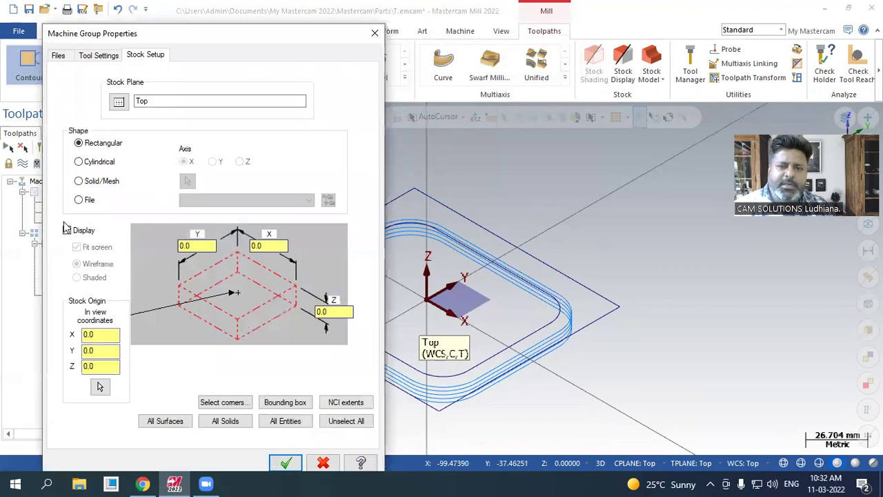
left_click(284, 419)
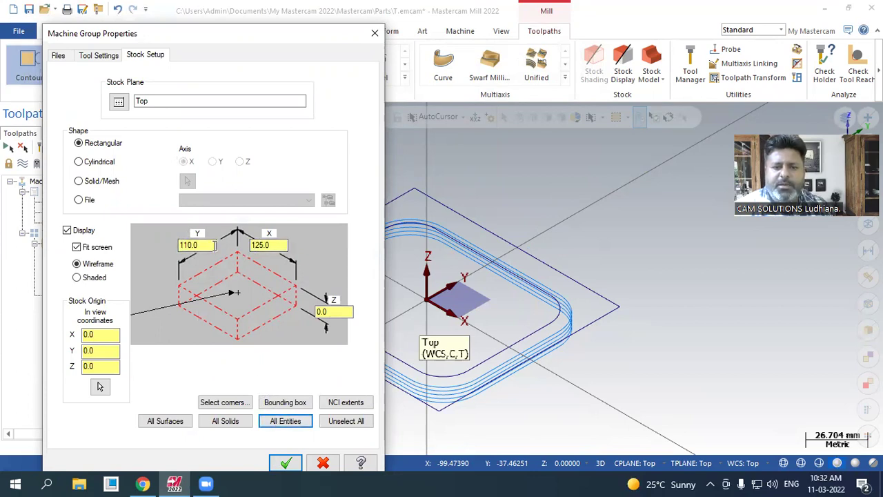
left_click(345, 312)
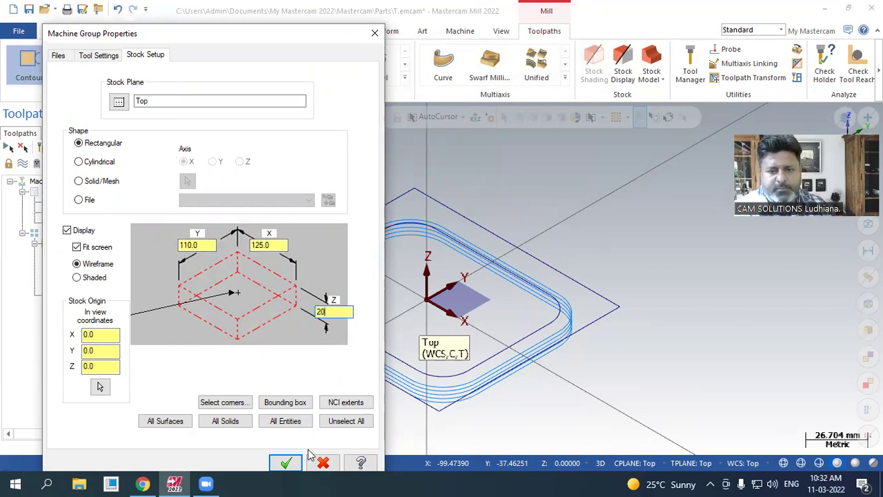
left_click(285, 463)
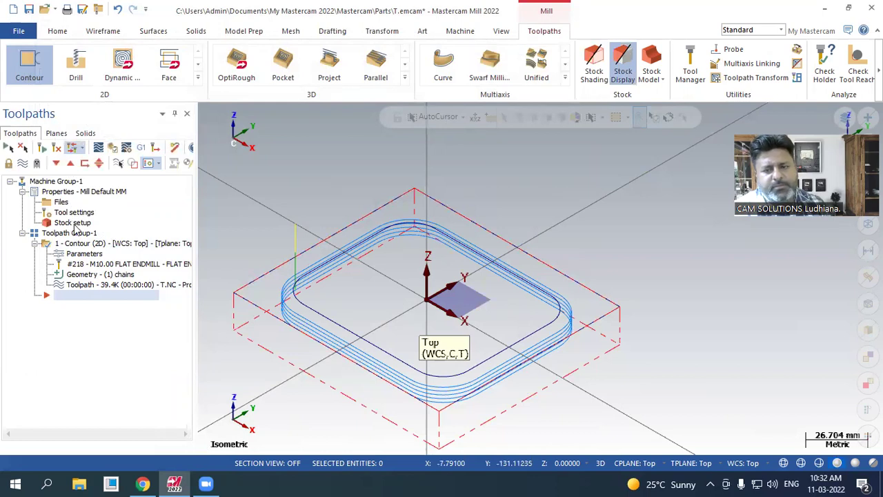
- Verify the contour operation in a maximized Mastercam Simulator and play the material removal at a reduced speed
scroll(327, 212, "down", 2)
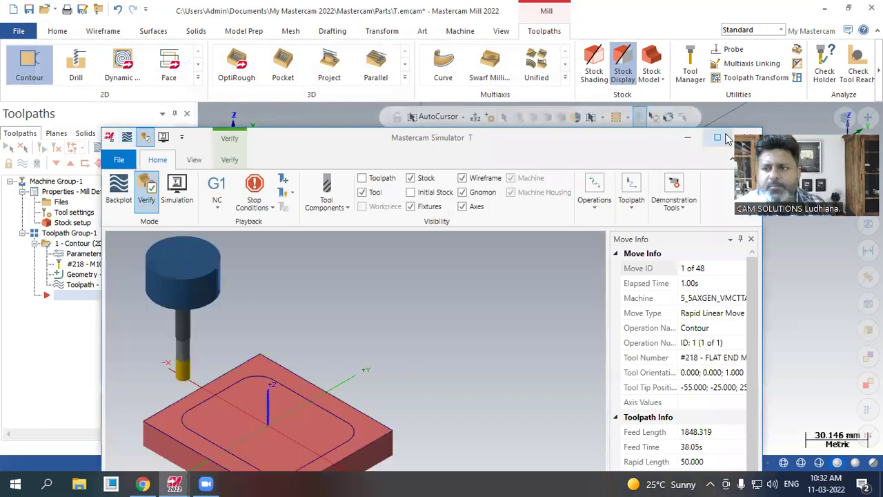
left_click(720, 137)
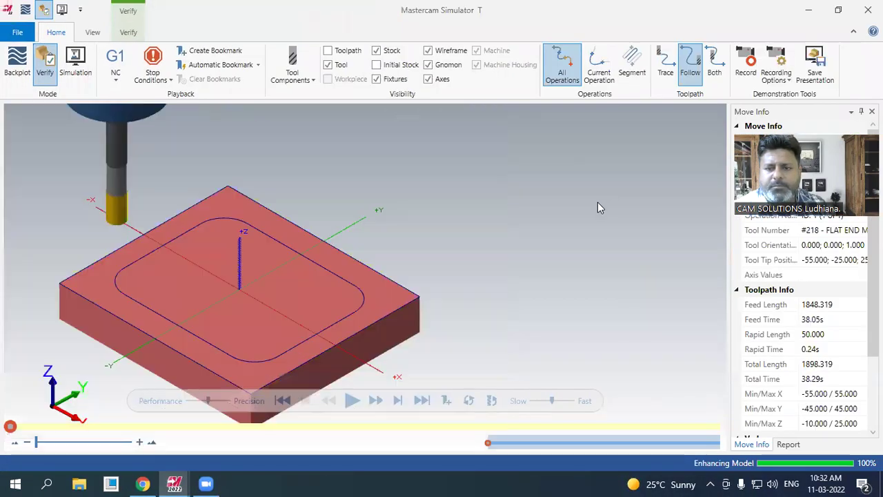
scroll(221, 262, "down", 3)
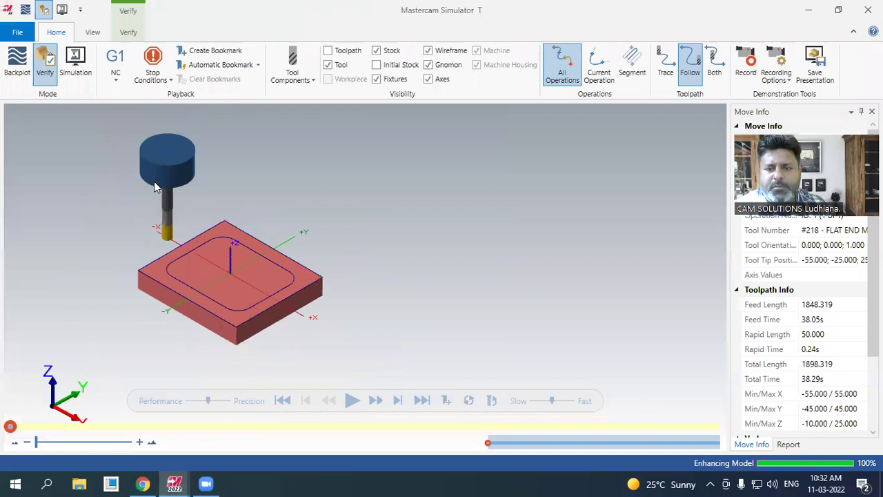
scroll(154, 233, "up", 2)
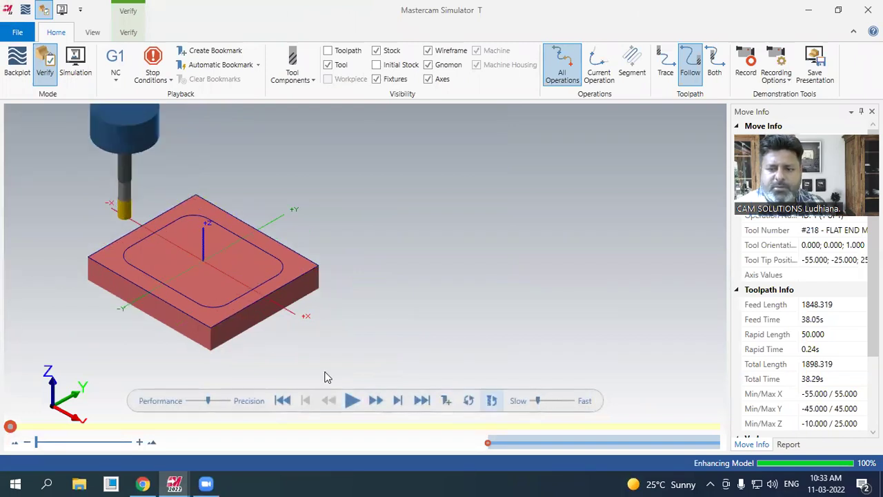
left_click(351, 400)
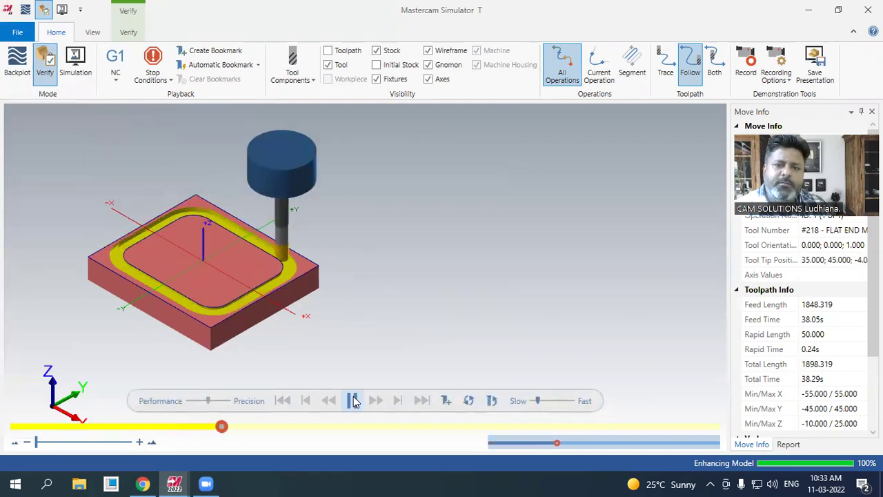
- Hide the wireframe in the simulation and cycle the toolpath and tool visibility on the machined stock
left_click(429, 51)
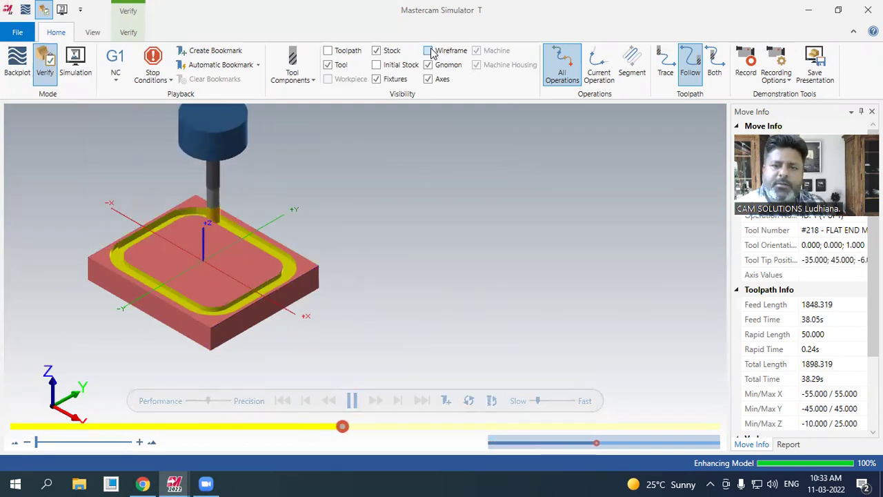
left_click(328, 51)
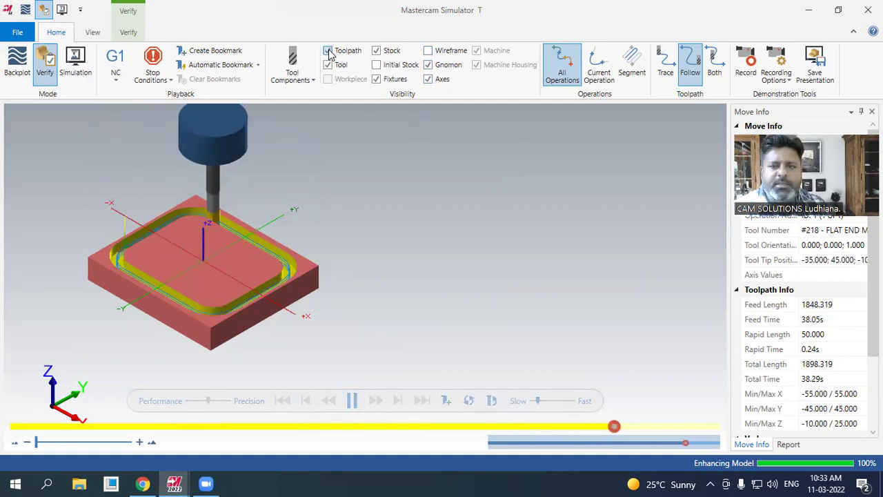
left_click(328, 51)
left_click(328, 65)
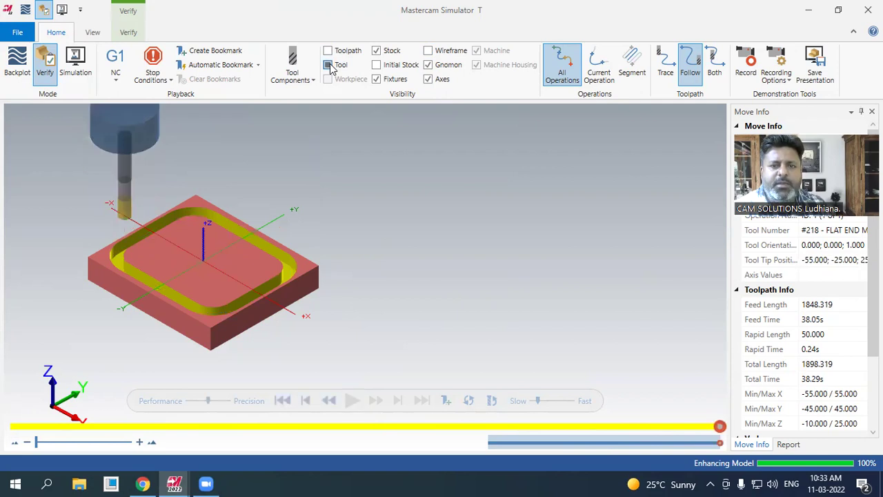
left_click(329, 65)
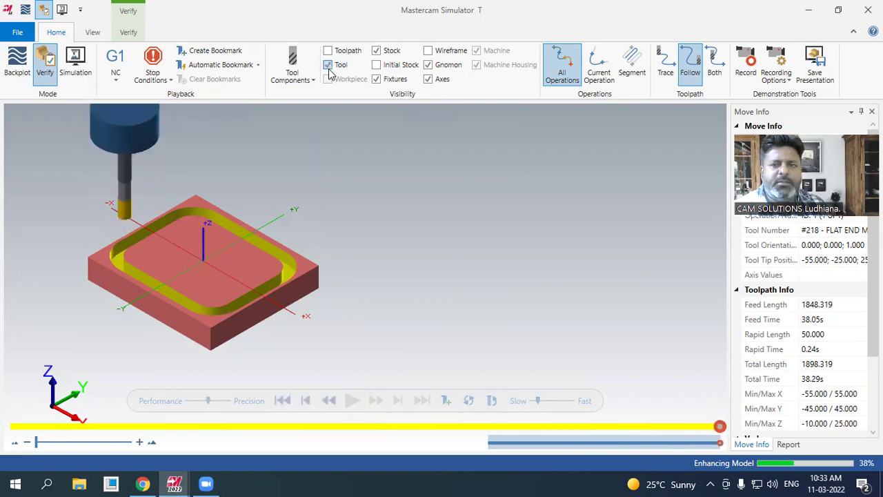
- Inspect the machined groove up close from another angle and close the simulator
scroll(103, 253, "up", 3)
left_click_drag(204, 232, 316, 187)
left_click(867, 10)
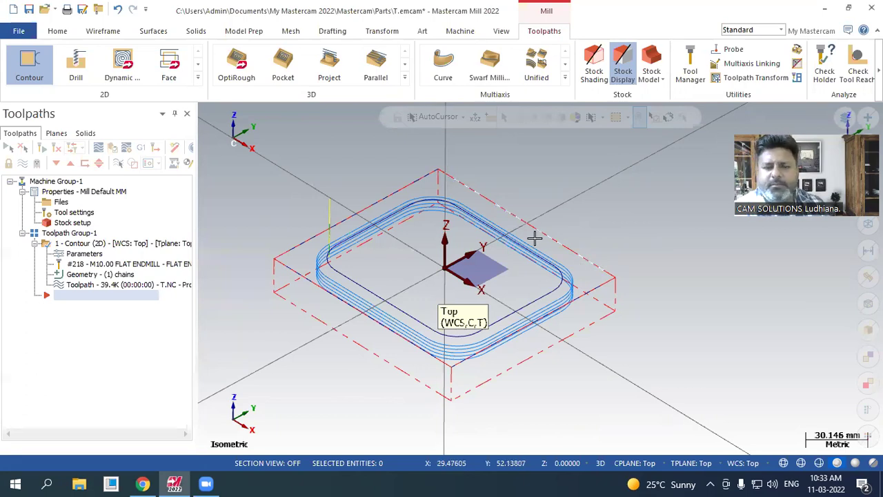
- Post-process the contour operation and save the NC file on the Desktop as end10
left_click(141, 148)
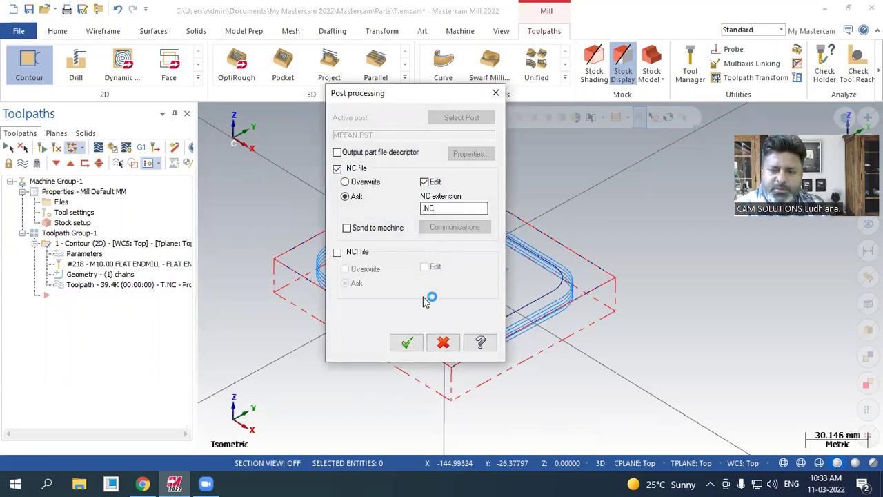
left_click(407, 342)
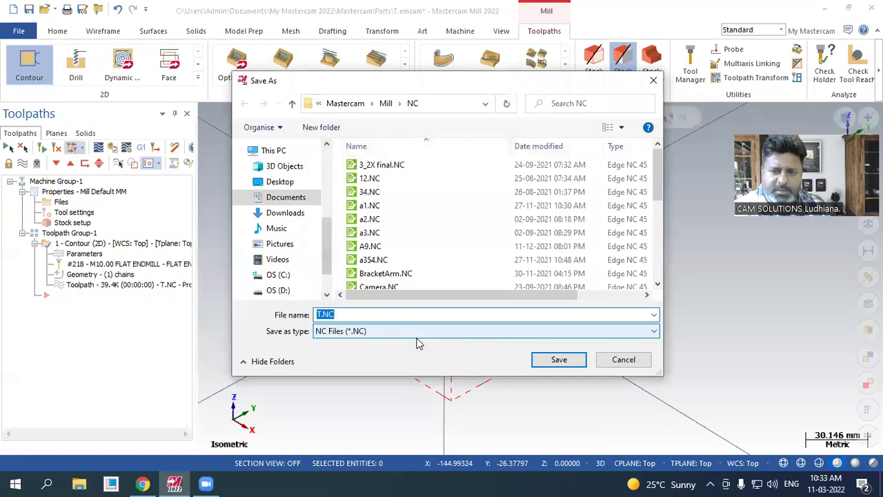
left_click(282, 182)
left_click(376, 315)
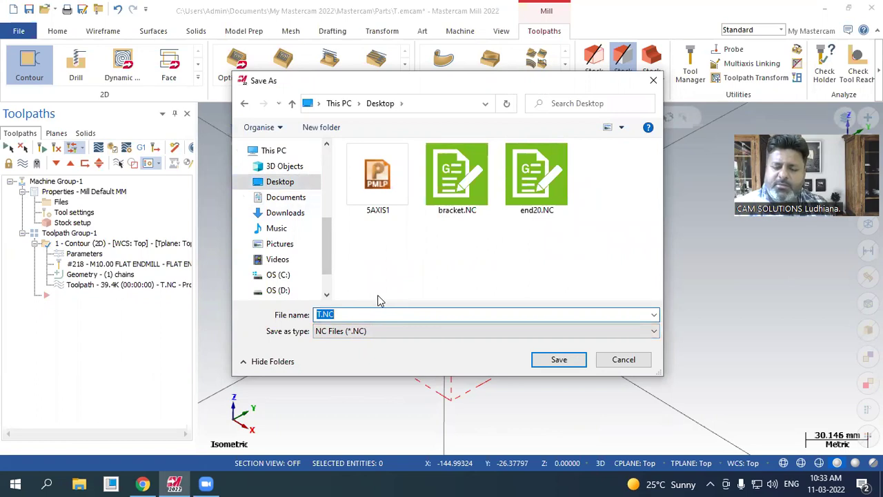
type("en")
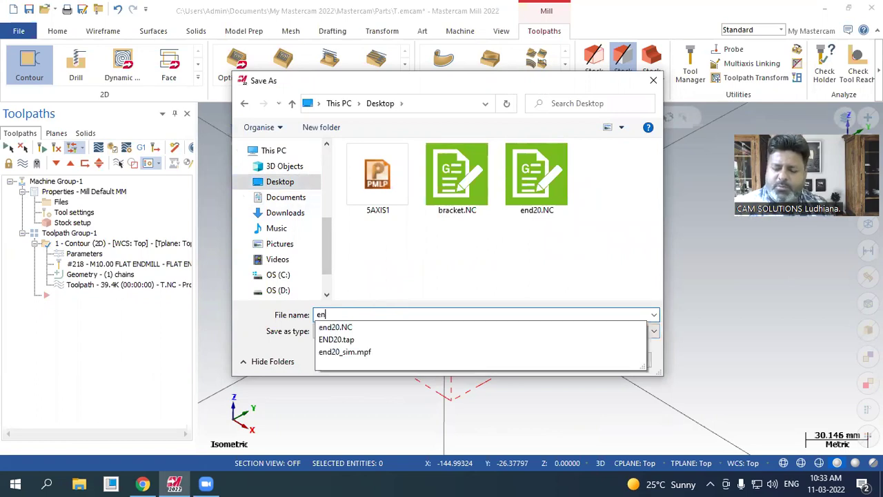
type("d")
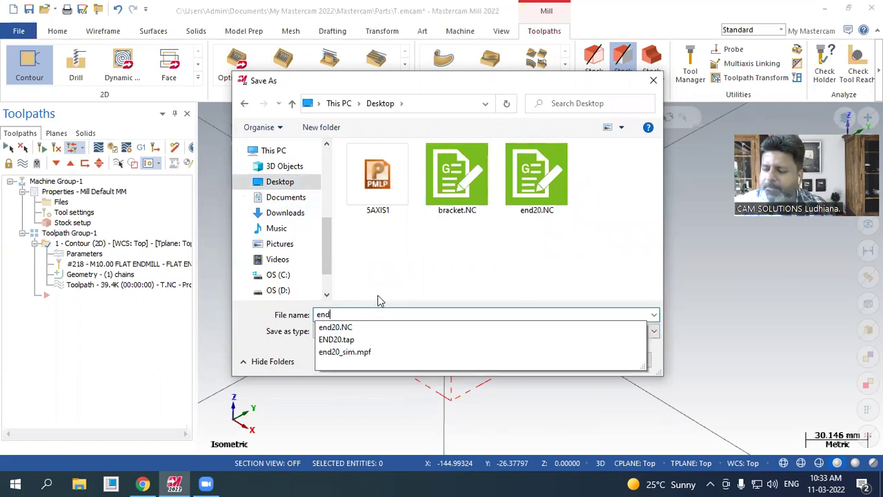
type("10")
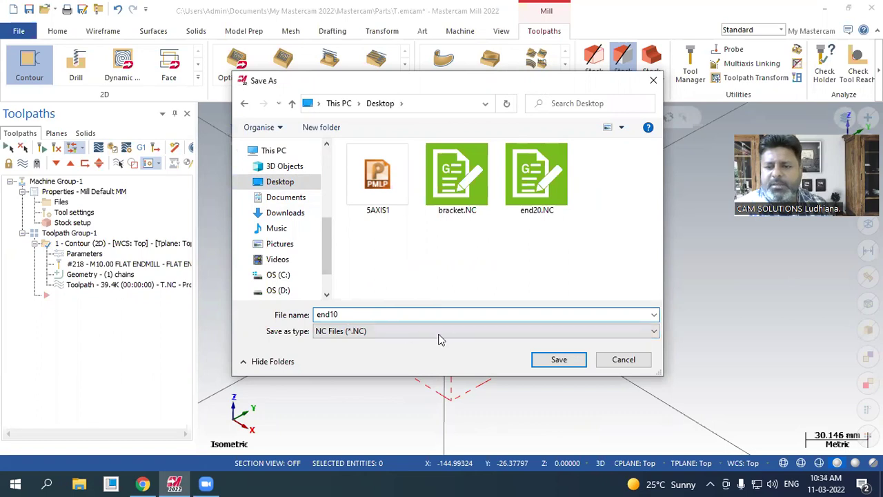
left_click(540, 359)
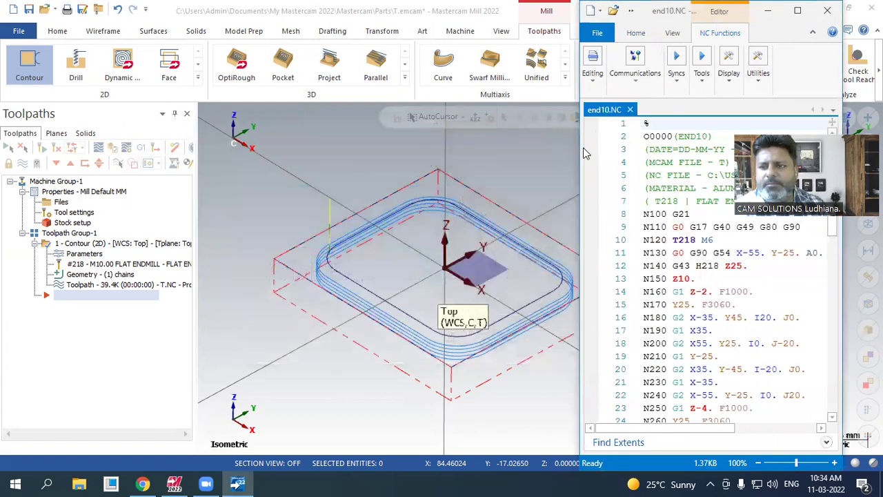
- Review the end10.NC code in a widened editor beside the toolpath, close the editor and switch to the Top view
left_click_drag(578, 148, 516, 148)
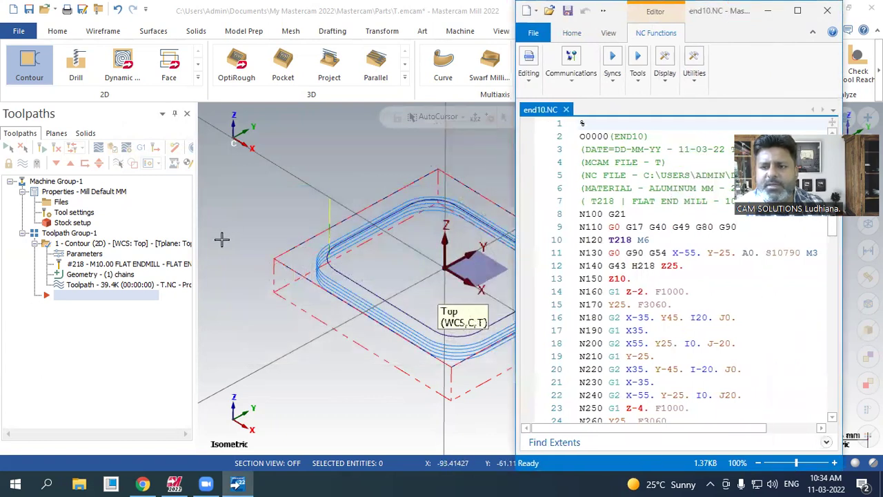
scroll(237, 253, "down", 3)
scroll(441, 222, "up", 3)
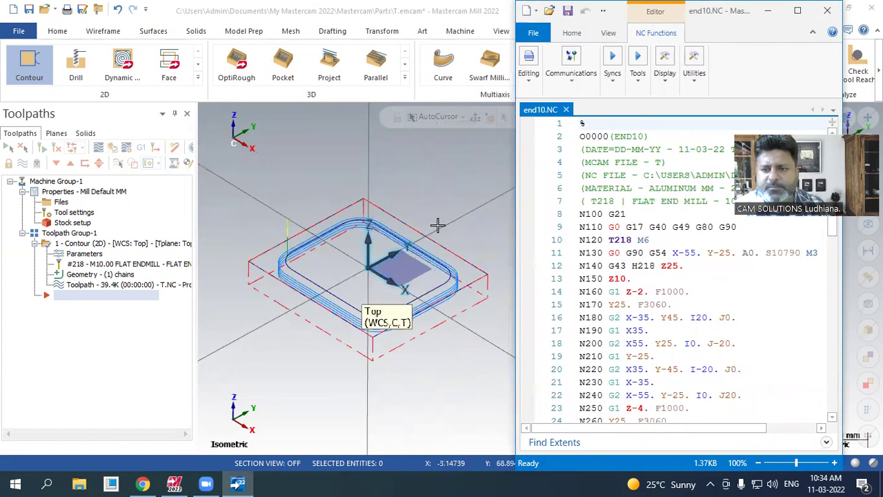
scroll(643, 302, "down", 4)
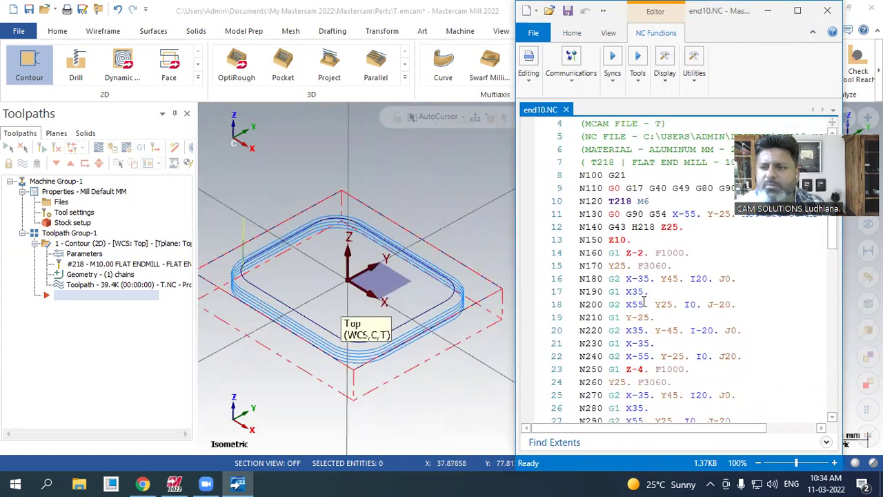
scroll(643, 301, "down", 10)
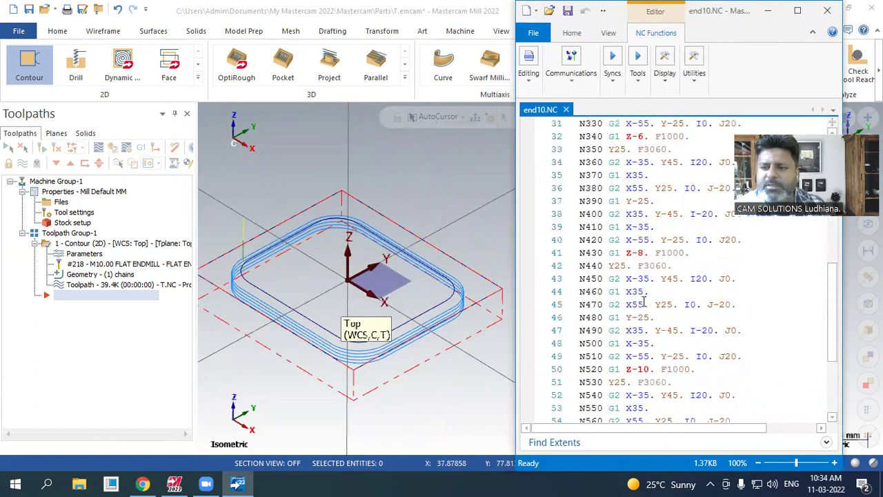
scroll(655, 297, "up", 14)
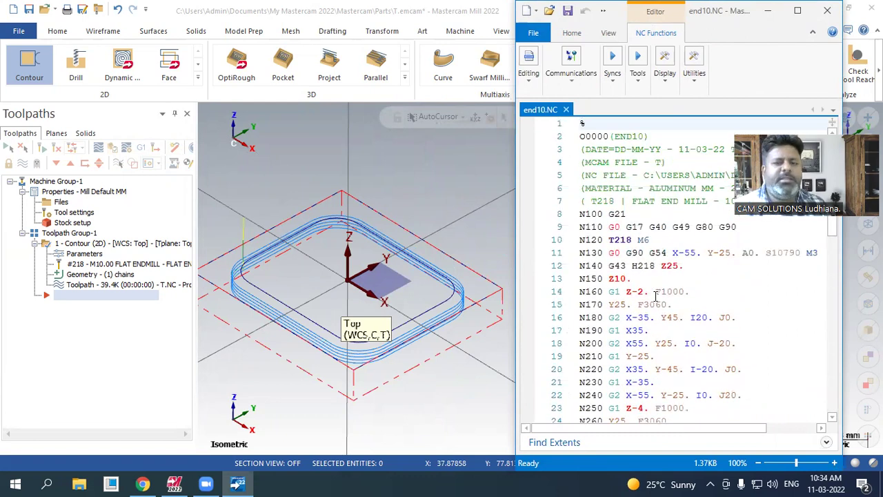
scroll(432, 280, "down", 2)
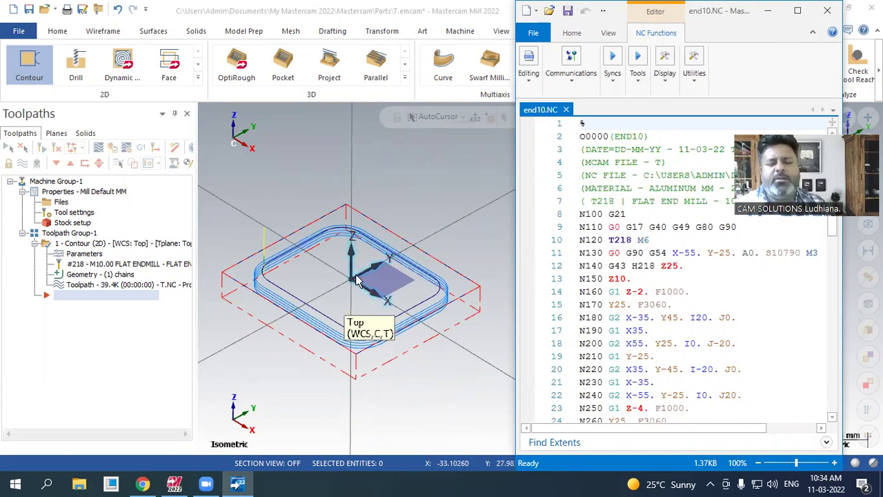
left_click(827, 10)
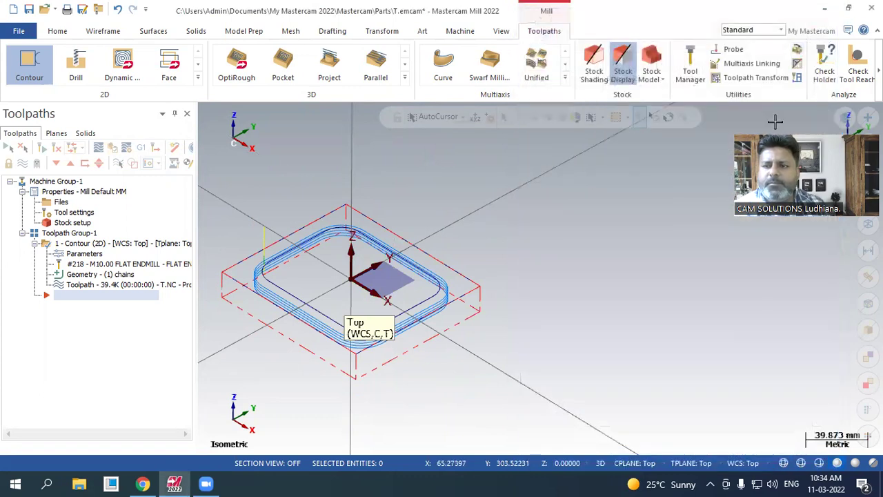
right_click(520, 198)
left_click(542, 262)
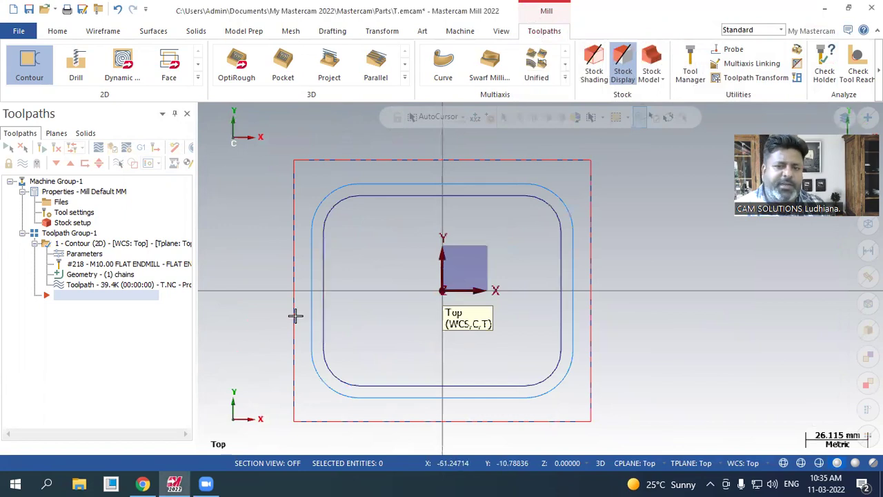
- Set the contour operation's cutter compensation type to Off in its cut parameters and accept the change
double_click(82, 255)
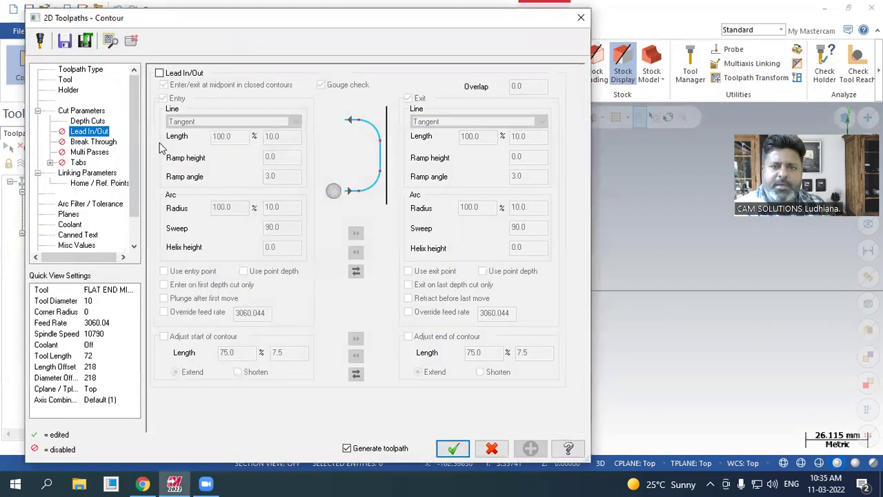
left_click(92, 112)
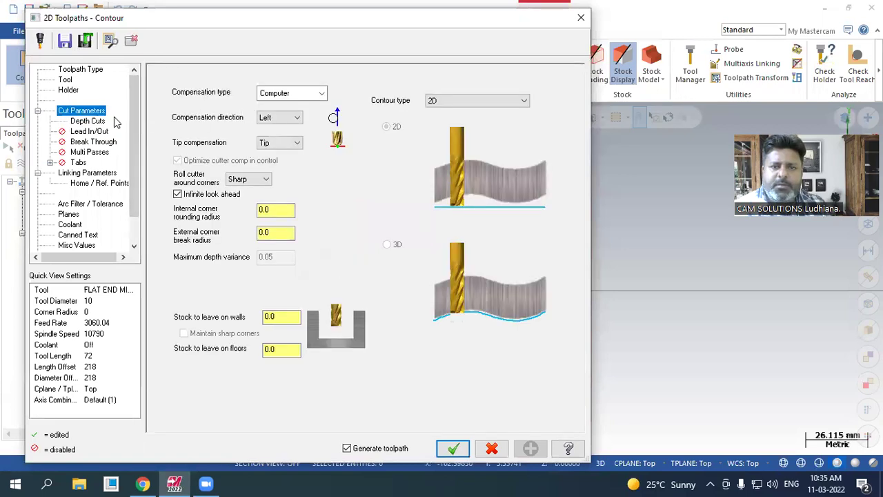
left_click(288, 93)
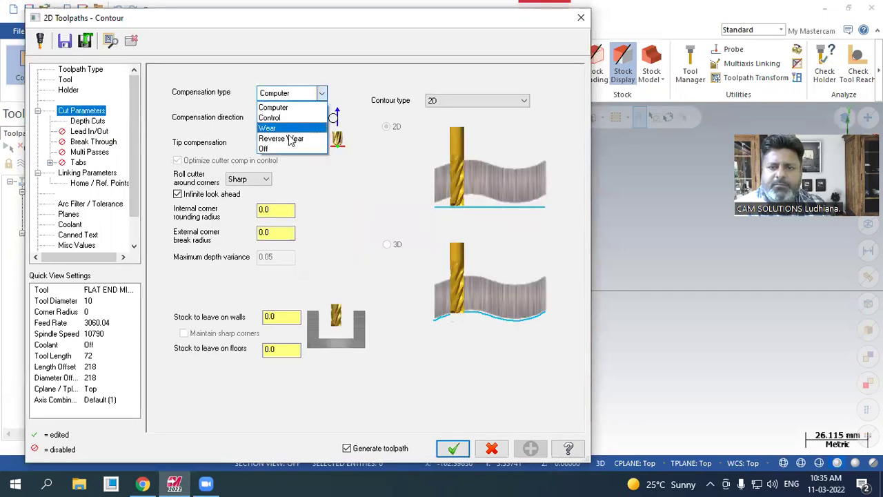
left_click(286, 149)
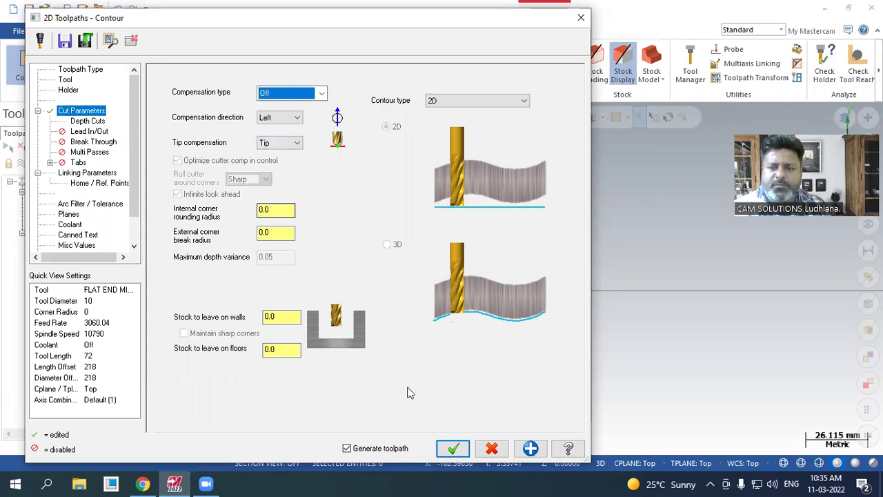
left_click(453, 449)
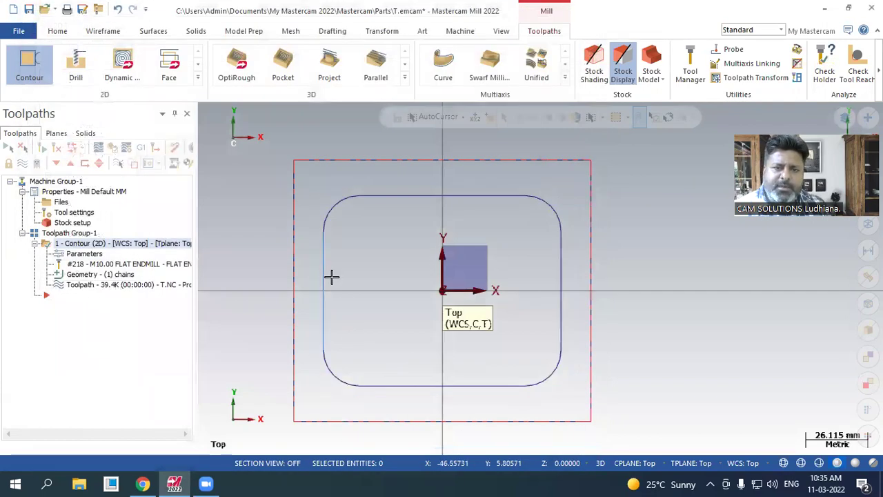
- Backplot the contour toolpath in isometric view with a raised playback speed, stopping it partway along the first pass
right_click(259, 224)
left_click(297, 338)
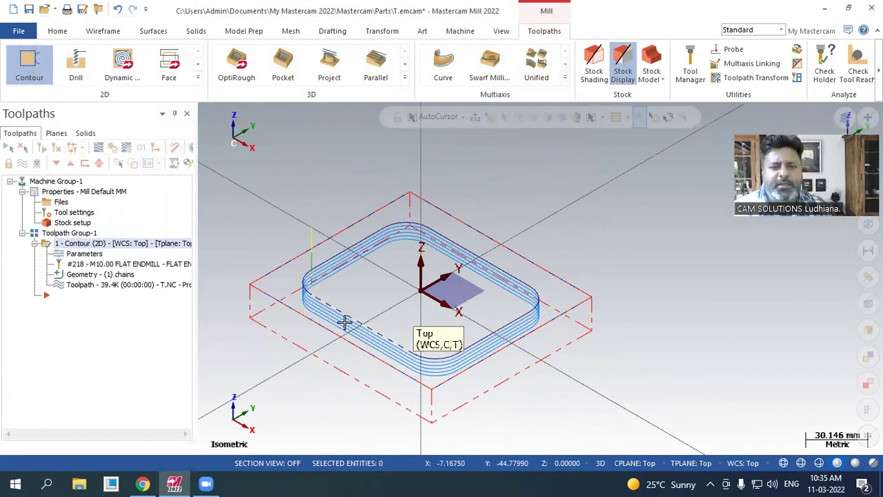
left_click(117, 285)
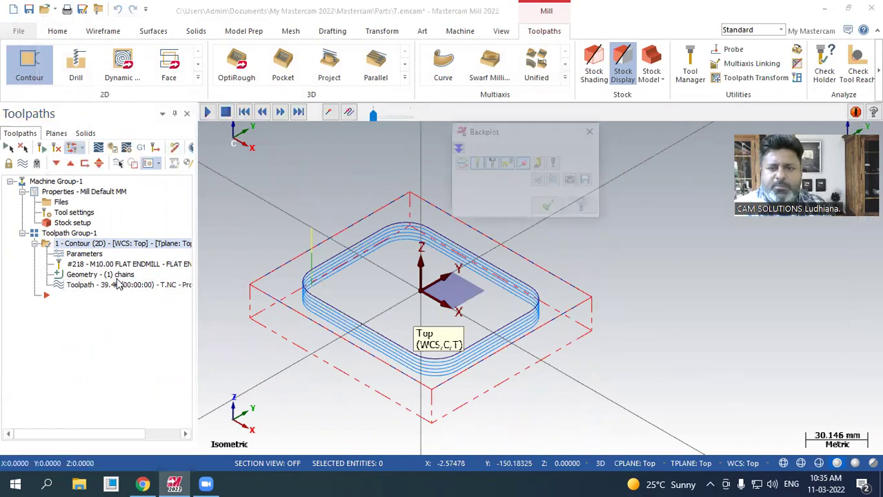
left_click_drag(405, 117, 390, 119)
left_click(207, 111)
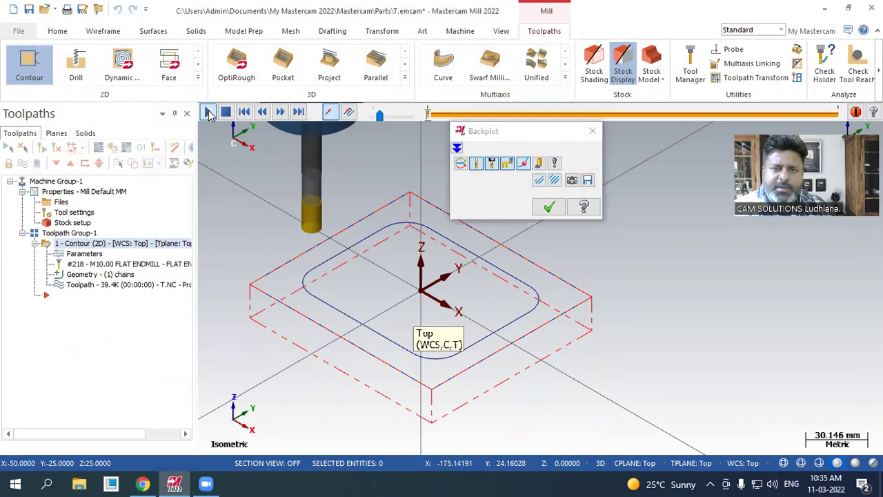
left_click_drag(381, 116, 387, 122)
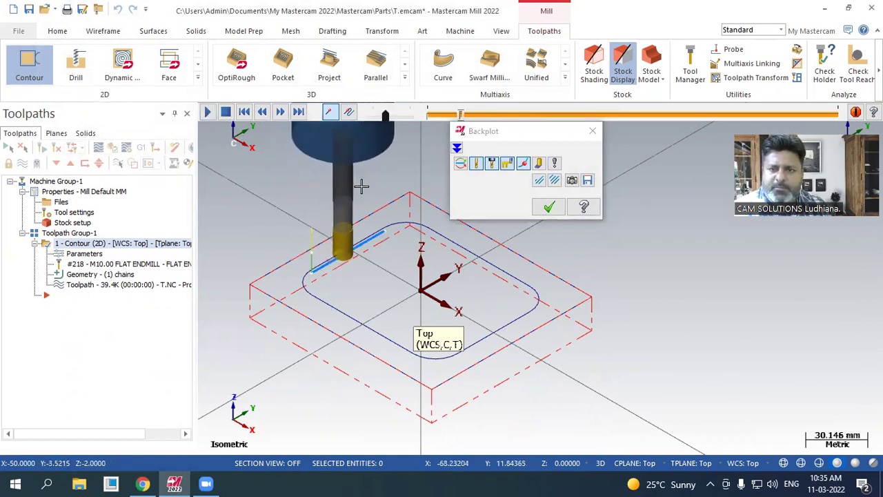
left_click(227, 112)
- Hide the tool holder in the backplot, play the cut from the top view, and close the backplot
middle_click_drag(295, 217, 305, 259)
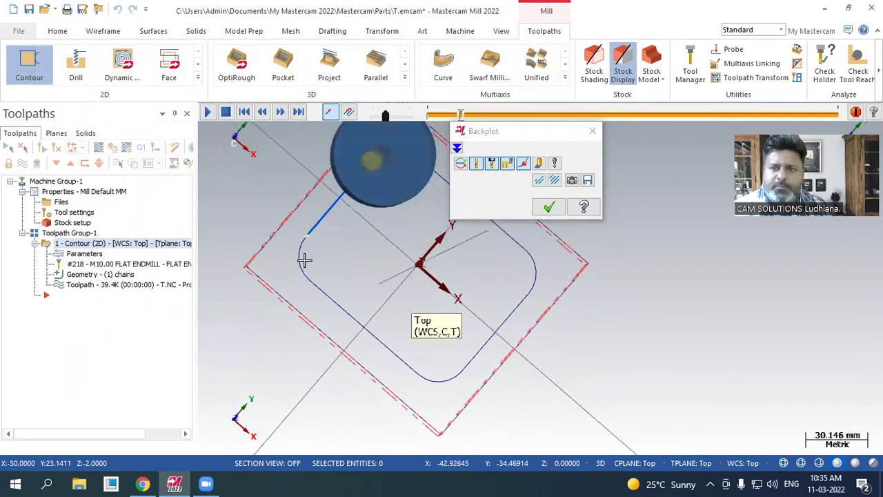
left_click(491, 163)
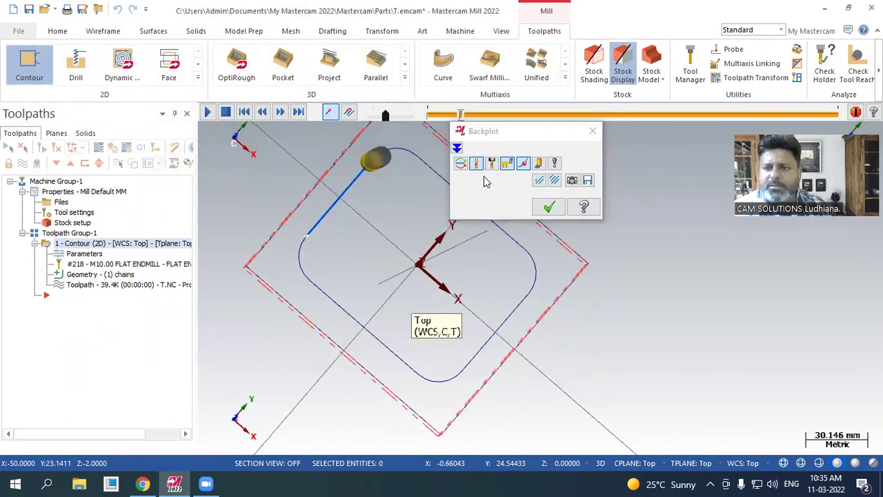
right_click(300, 223)
left_click(314, 292)
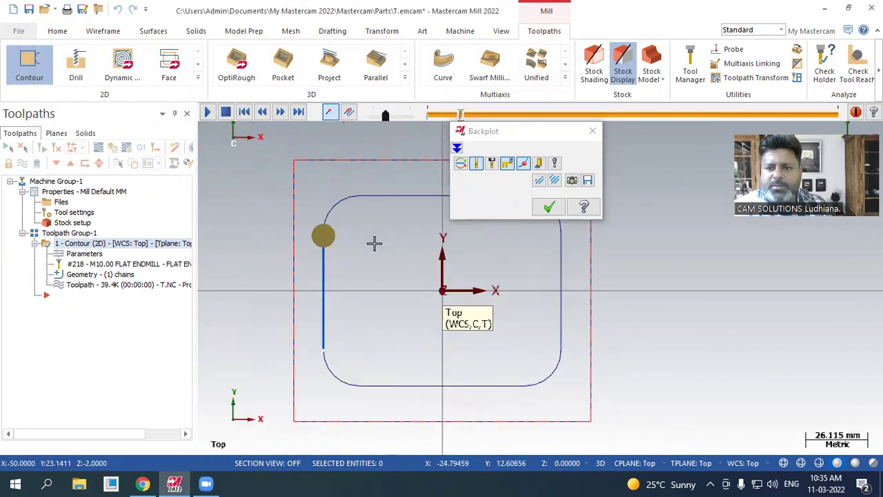
scroll(358, 224, "up", 1)
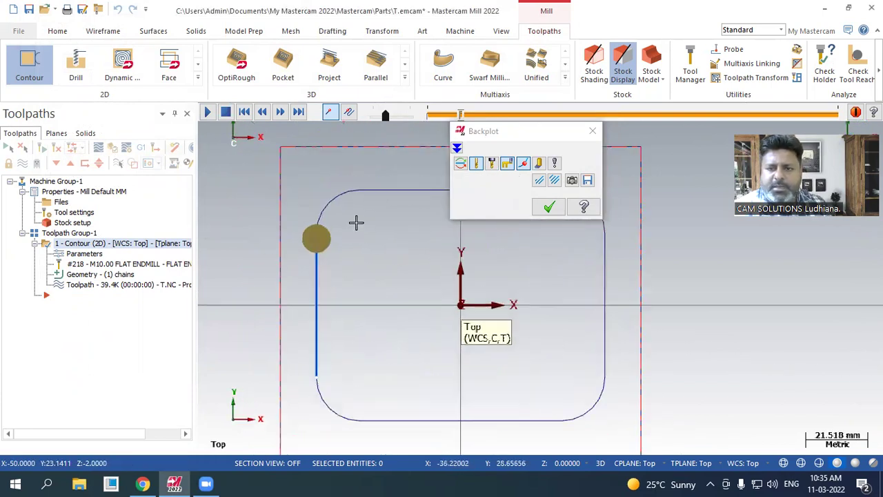
left_click(209, 114)
scroll(276, 355, "down", 3)
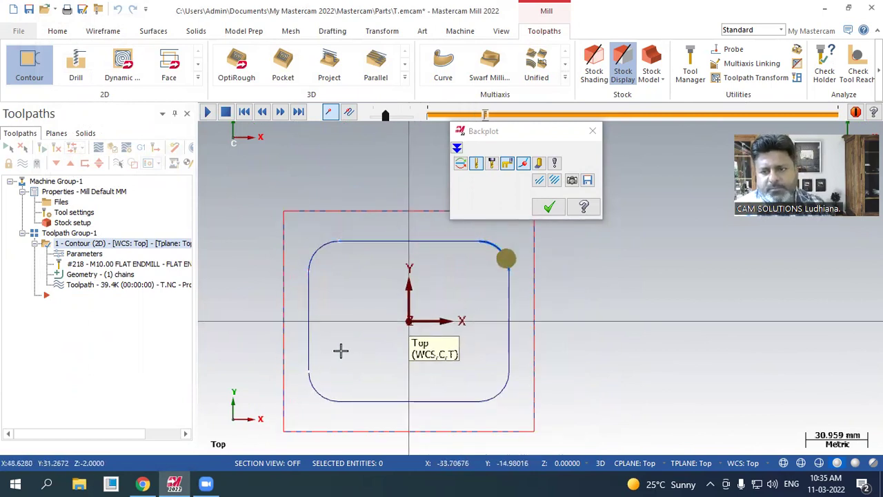
left_click(547, 208)
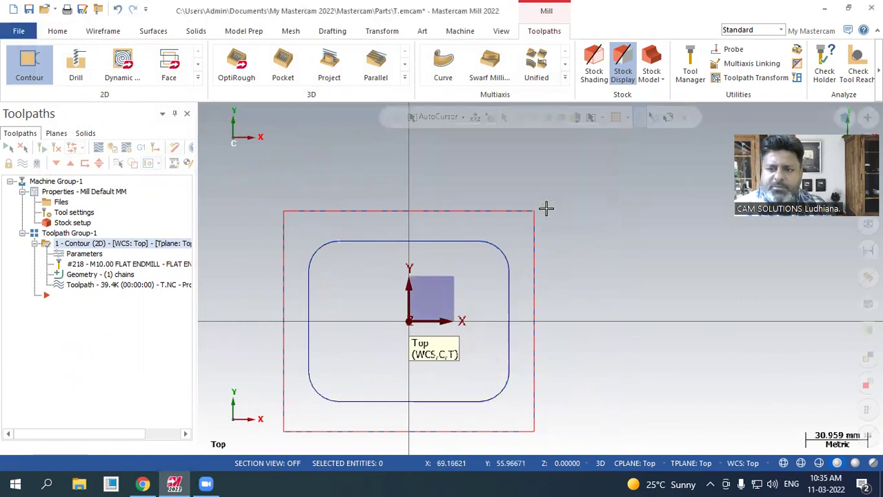
- Set the contour's compensation type to Computer and its direction to Right, with the toolpath shown in isometric view
right_click(357, 192)
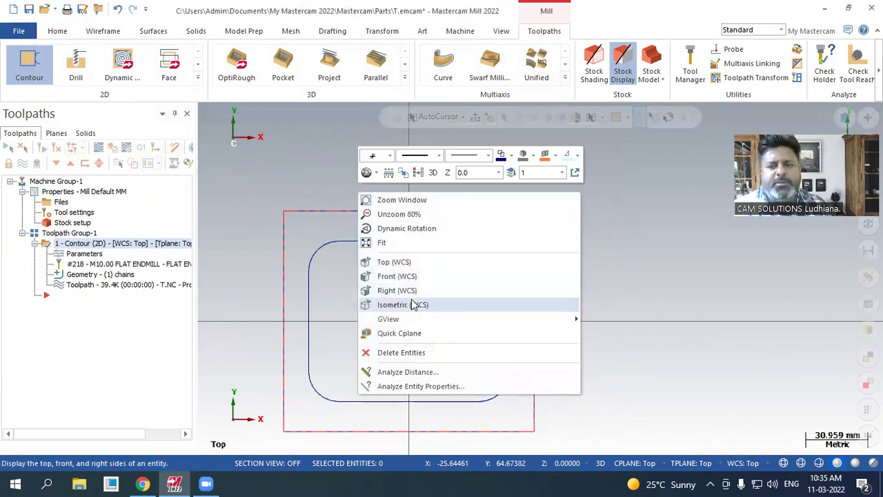
left_click(413, 305)
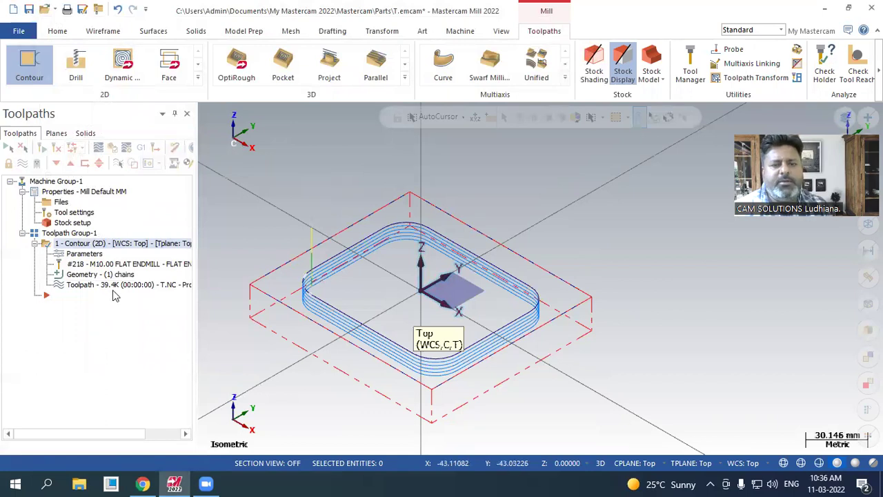
left_click(94, 255)
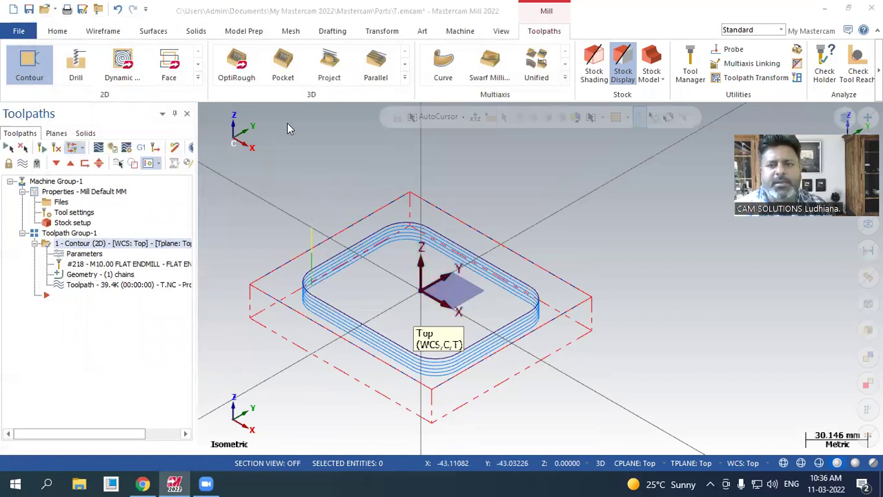
left_click(268, 93)
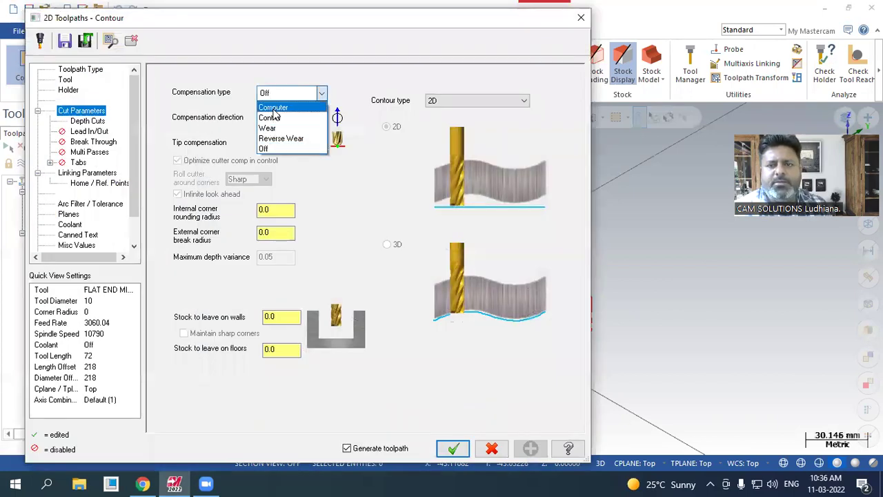
left_click(273, 108)
left_click(270, 120)
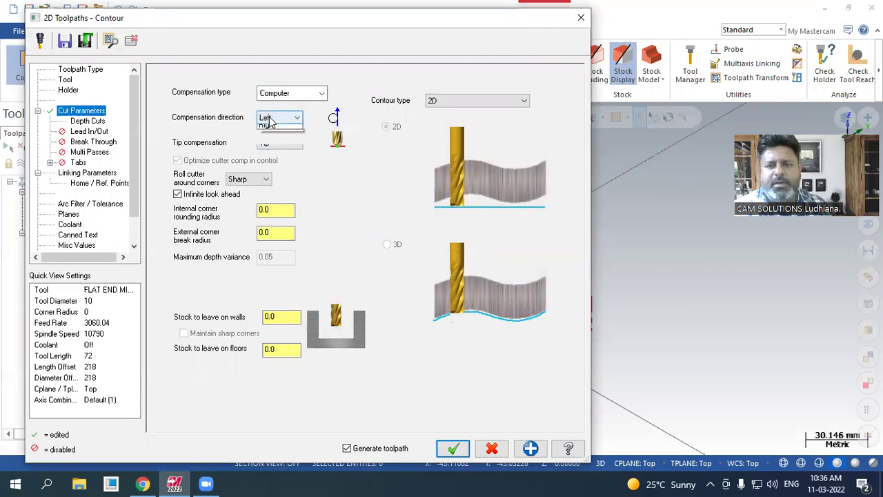
left_click(276, 127)
left_click(452, 448)
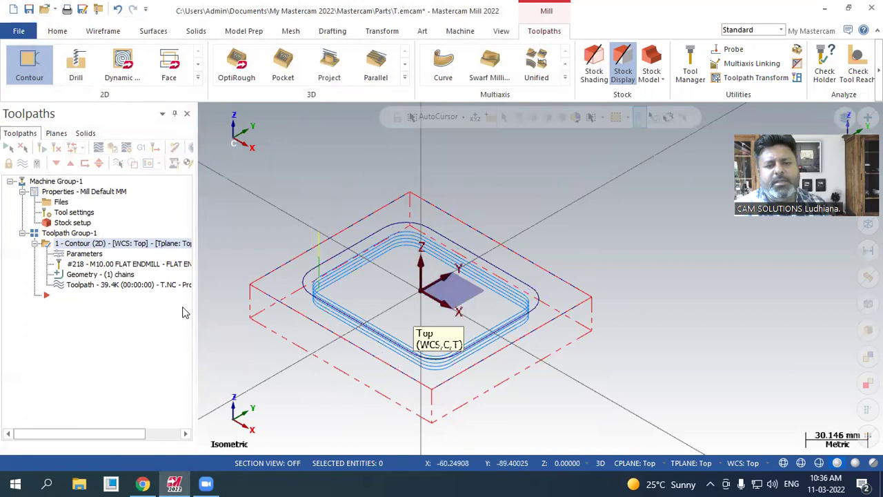
- Set the contour's compensation direction to Left, regenerate the toolpath, and check its cut parameters
left_click(94, 254)
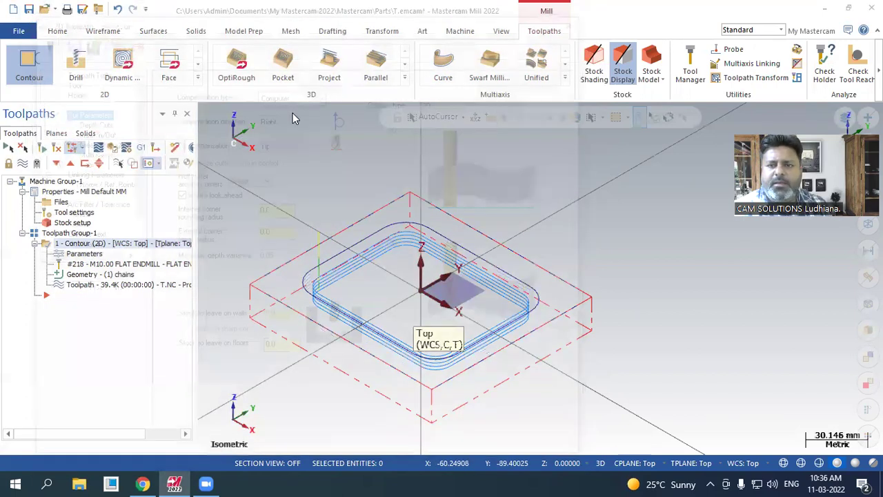
left_click(290, 119)
left_click(283, 124)
left_click(453, 449)
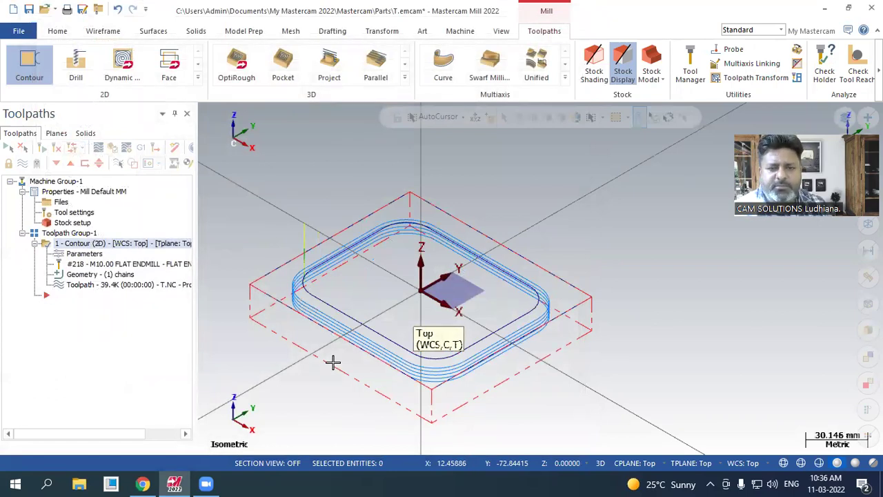
left_click(81, 253)
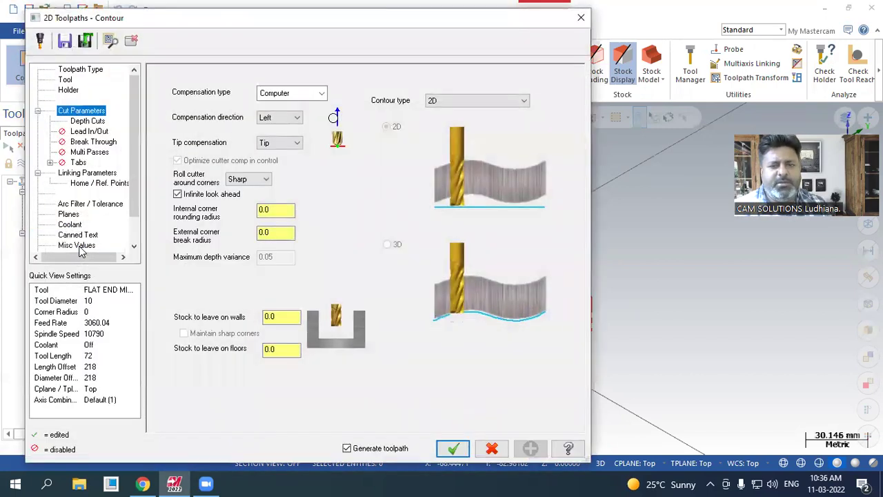
left_click(453, 448)
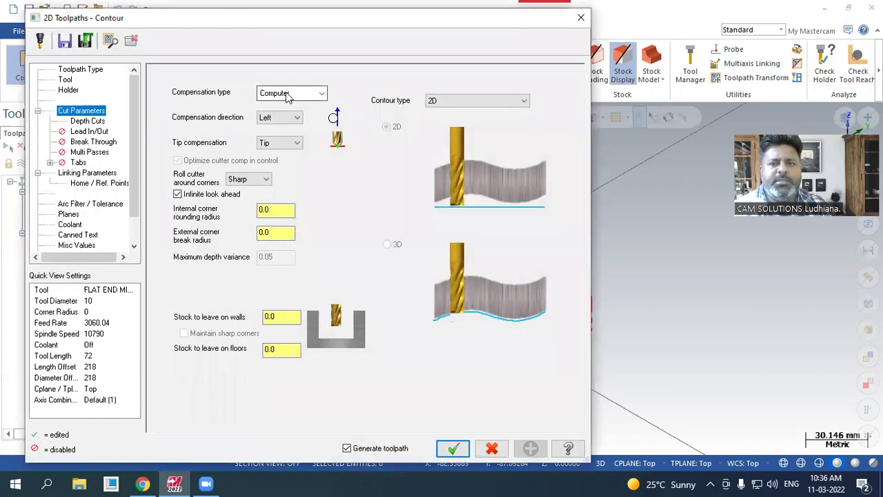
- Set the contour's compensation type to Off and its tool number, length offset and diameter offset to 1
left_click(294, 93)
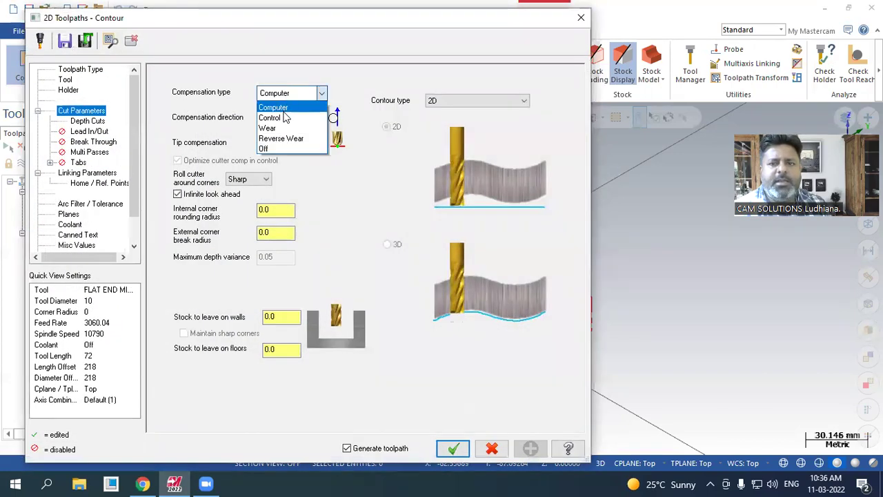
left_click(265, 148)
left_click(66, 79)
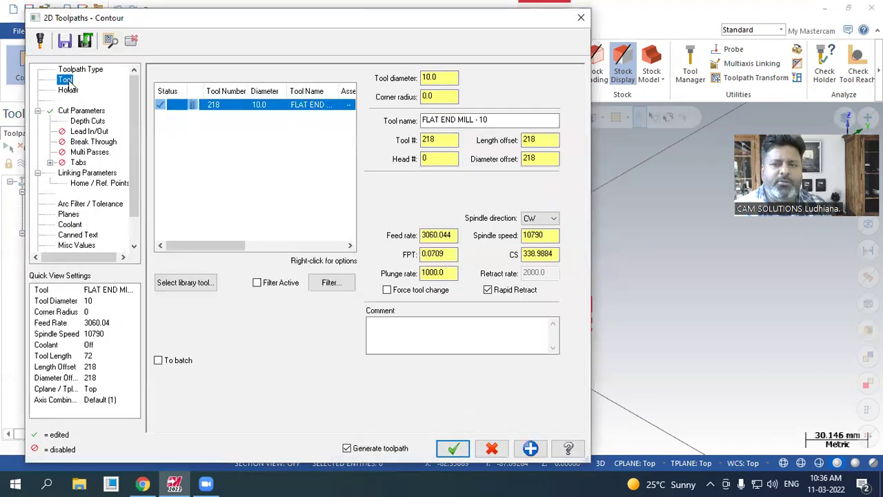
double_click(442, 140)
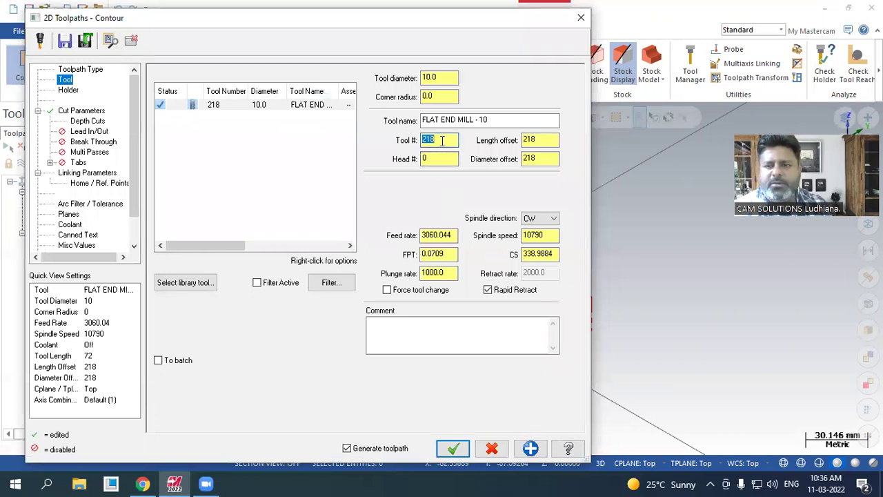
type("1")
left_click(551, 143)
left_click(545, 158)
- Set the end mill's feed rate to 1500 and spindle speed to 3500, and regenerate the contour toolpath
double_click(543, 236)
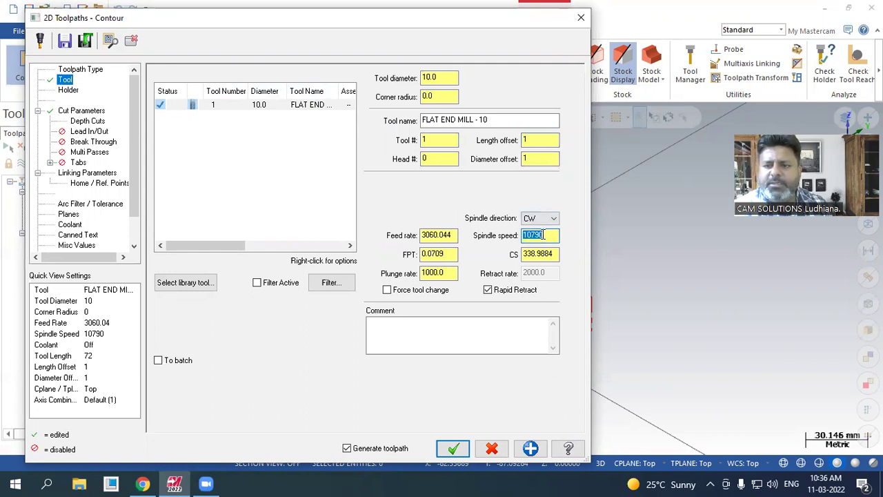
double_click(430, 235)
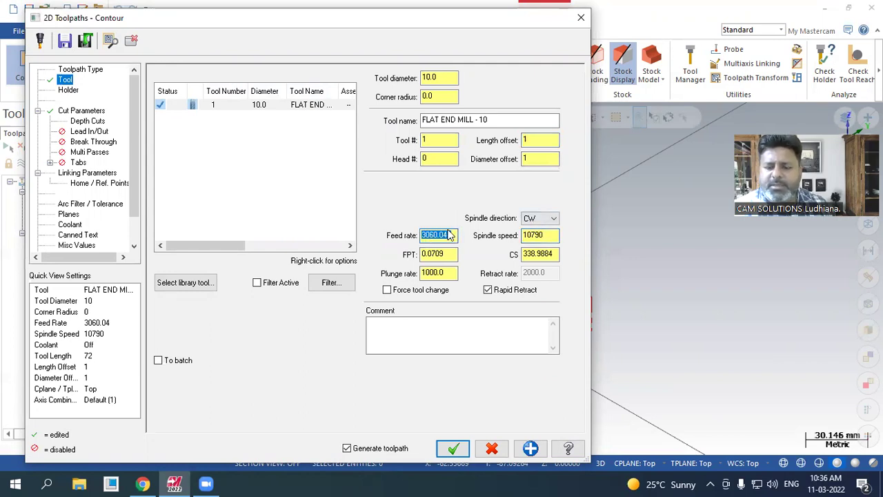
type("1")
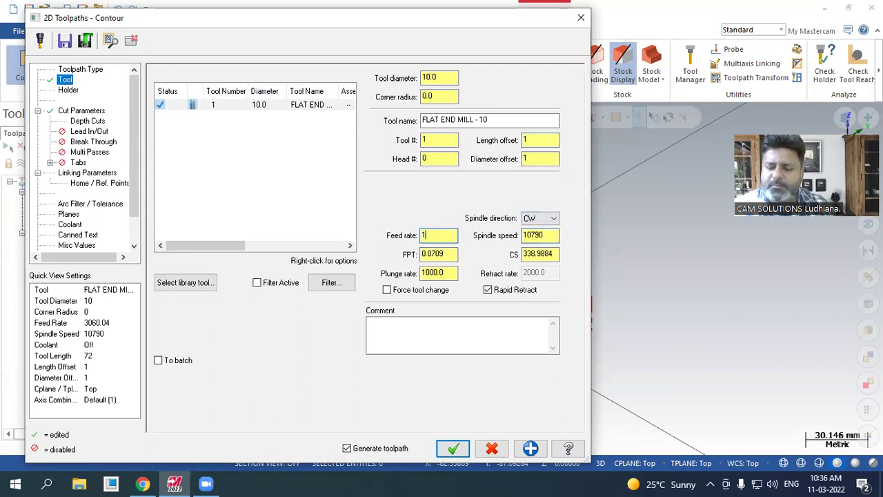
left_click(551, 235)
double_click(550, 236)
type("3")
key("Return")
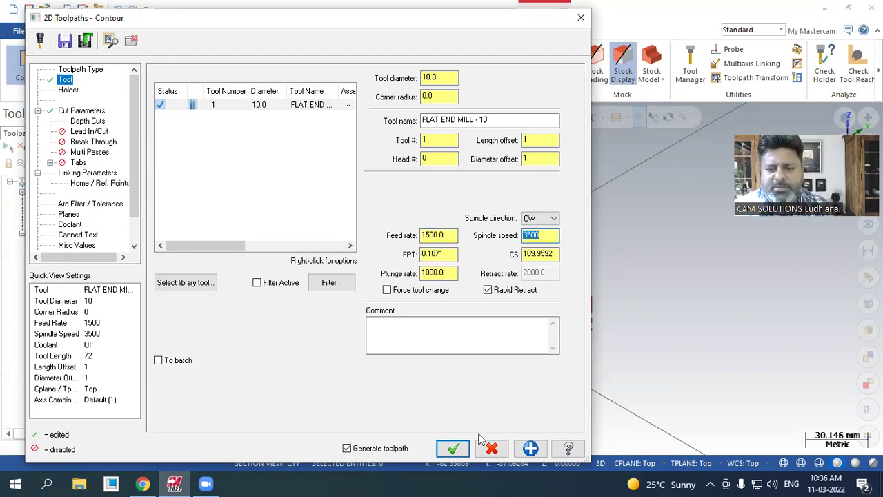
left_click(453, 449)
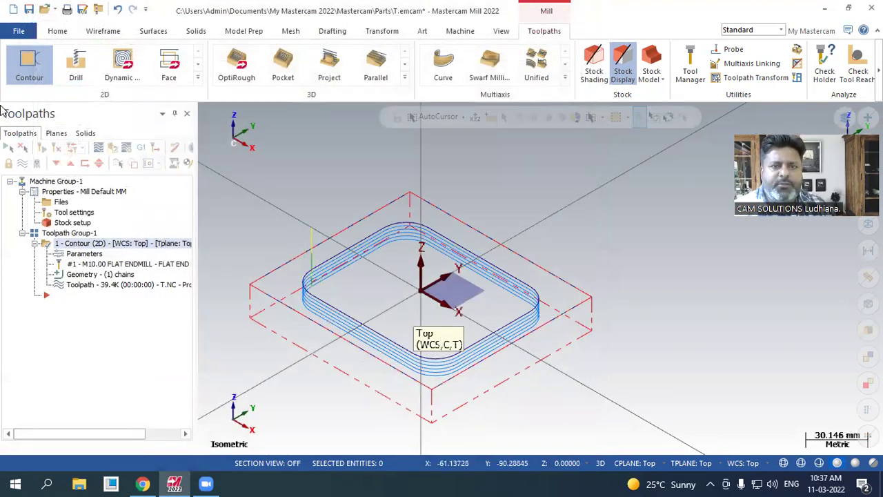
- Start a new file, discarding the unsaved changes to T.emcam
left_click(13, 9)
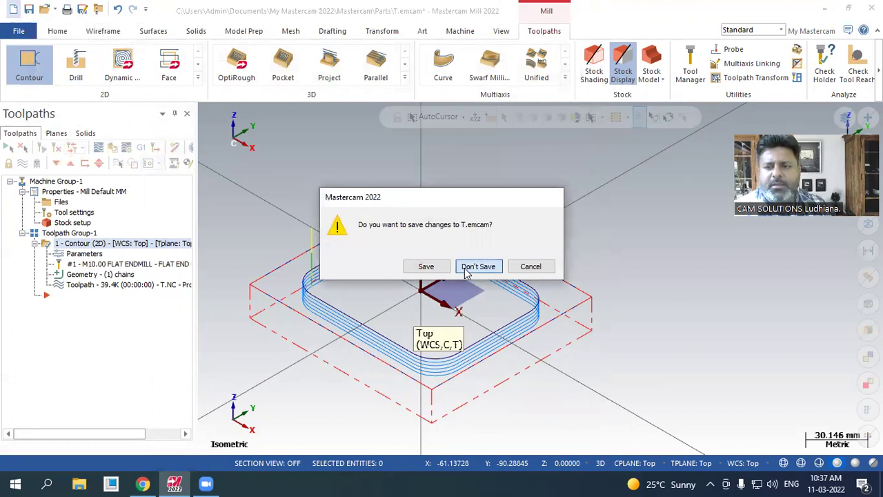
left_click(476, 265)
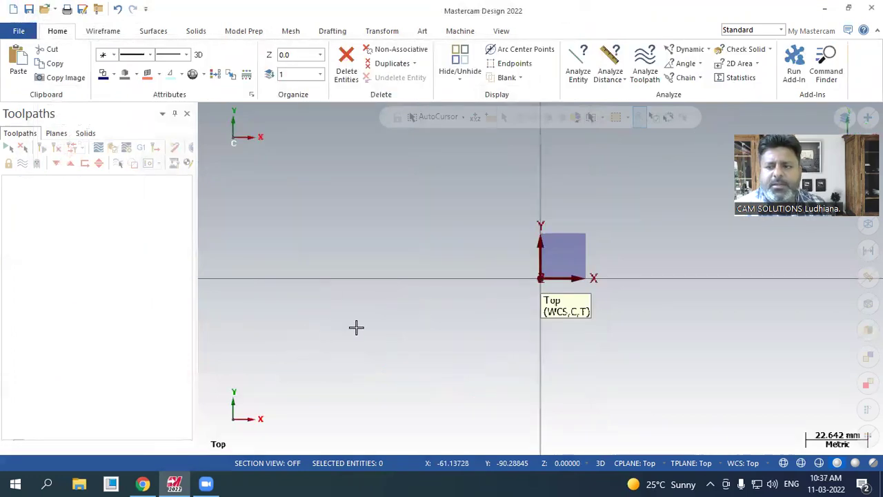
- Sketch a rectangle about 125 by 92 mm, anchored to its center at the origin
scroll(434, 335, "down", 1)
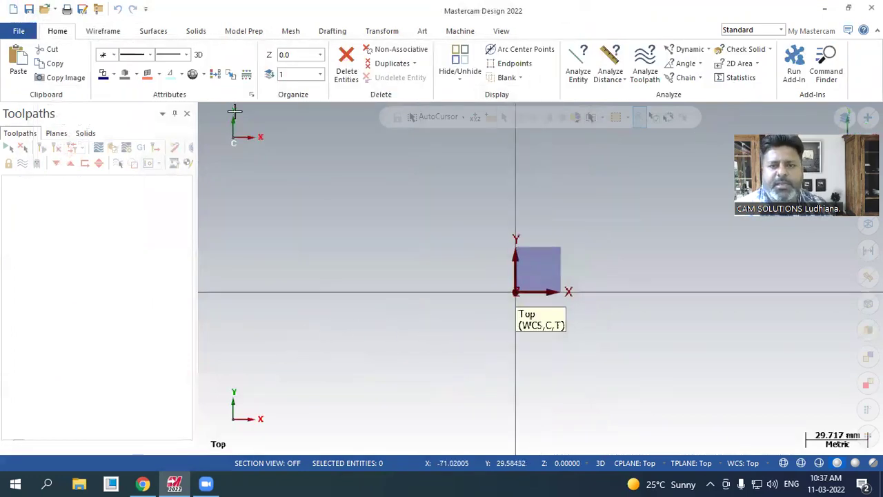
left_click(108, 36)
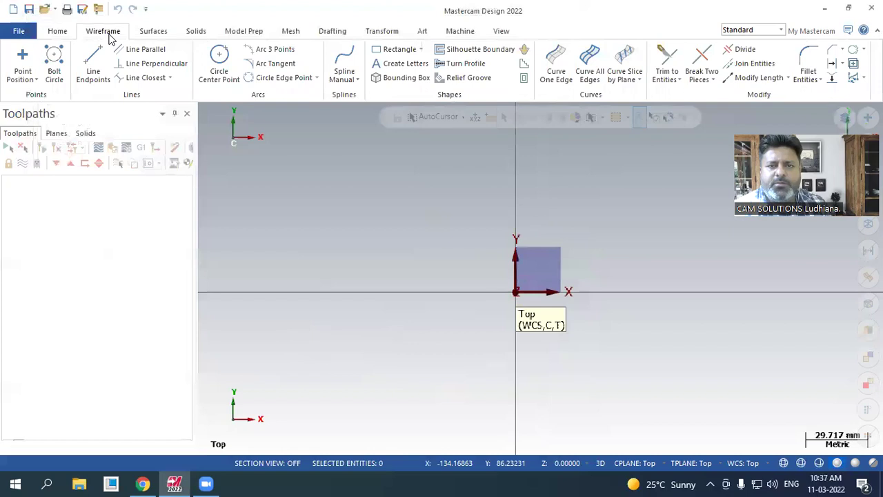
left_click(390, 49)
left_click(512, 290)
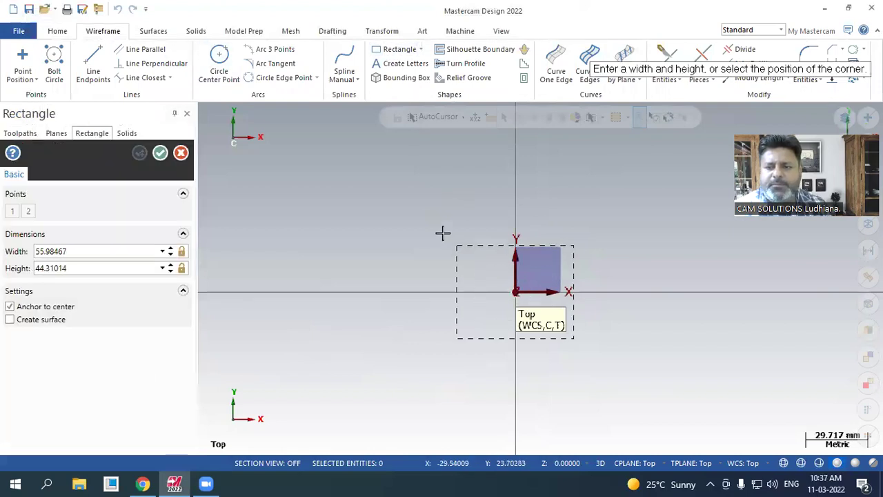
left_click(385, 197)
- Set the rectangle's width to 150 and its height to 120, and finish it
double_click(81, 252)
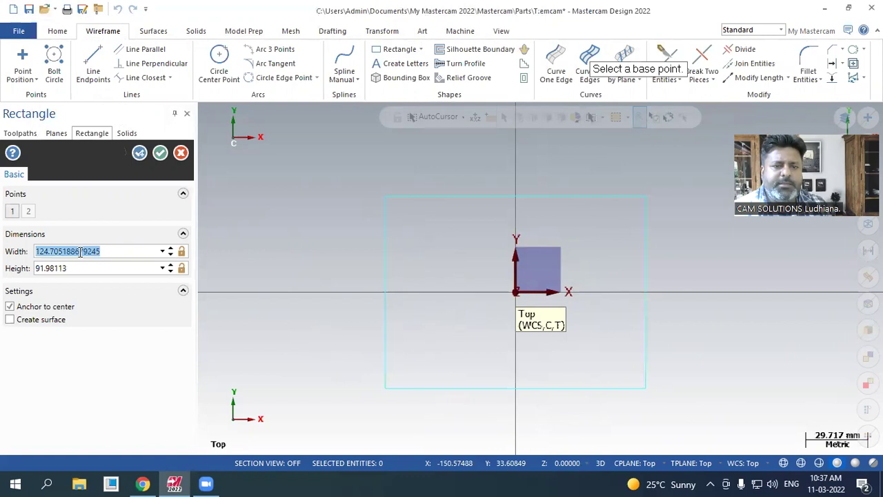
type("150")
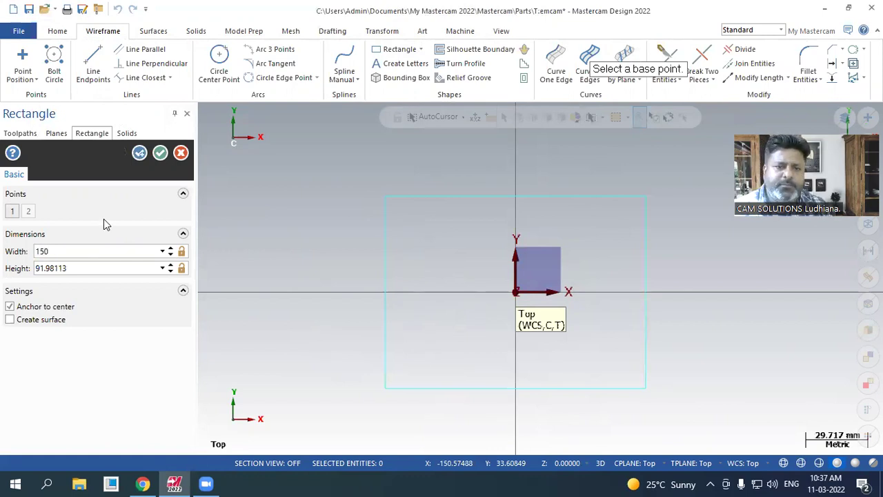
key("Return")
double_click(98, 266)
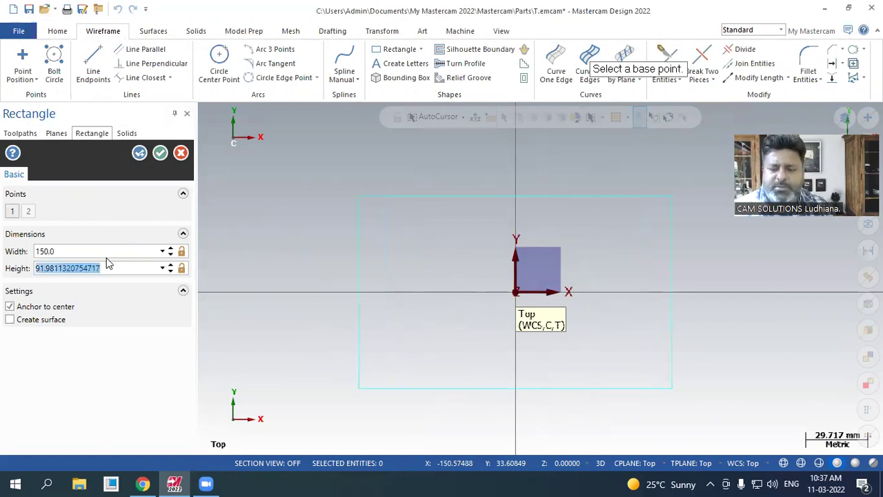
type("120")
key("Return")
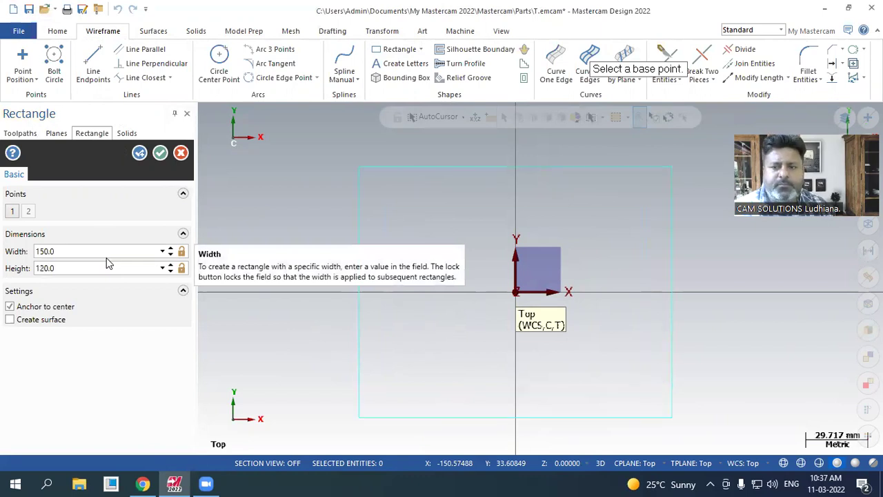
left_click(160, 152)
- Fillet the rectangle's upper-left corner with a radius of 31, trimming the entities
scroll(267, 298, "down", 2)
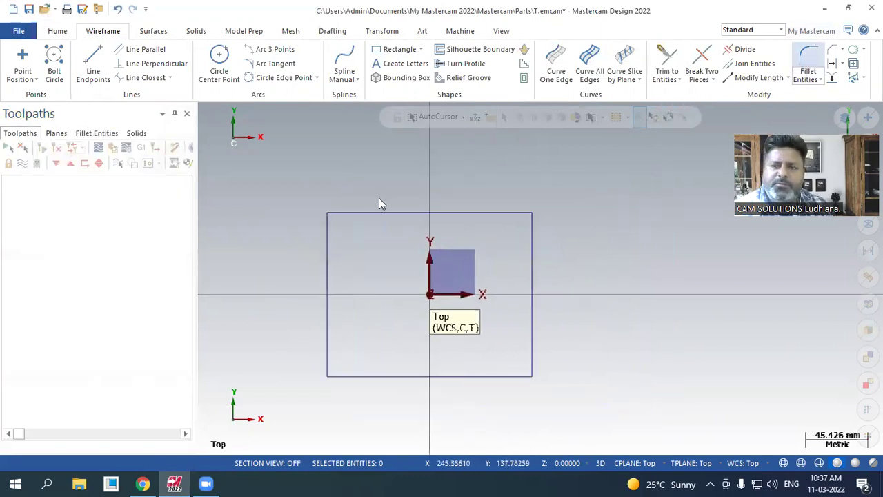
left_click(808, 60)
left_click(374, 212)
left_click(319, 274)
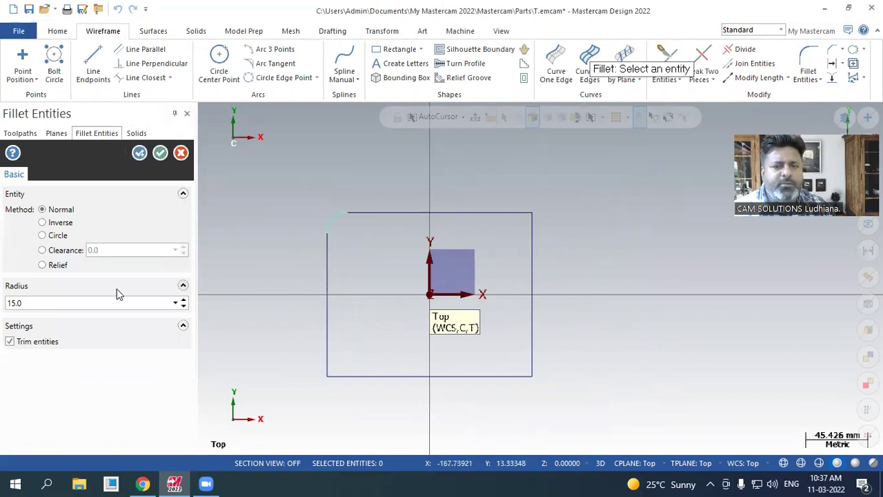
left_click(183, 300)
left_click(183, 300)
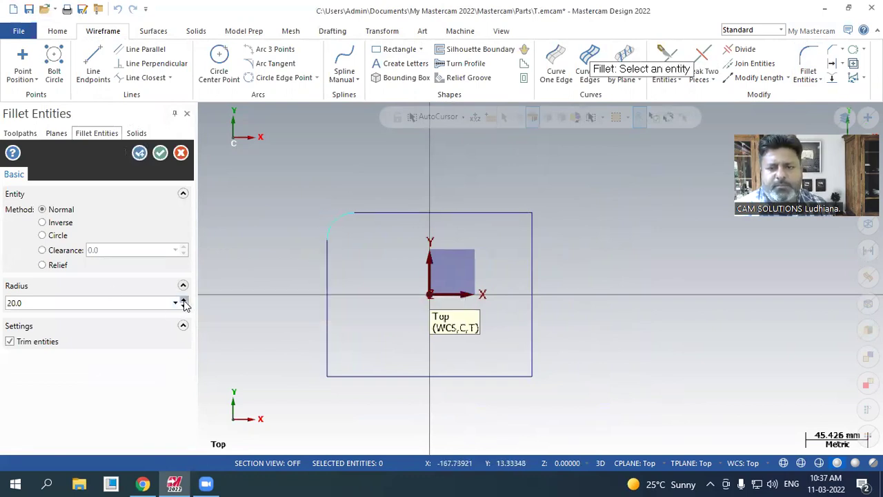
left_click(183, 301)
left_click(183, 301)
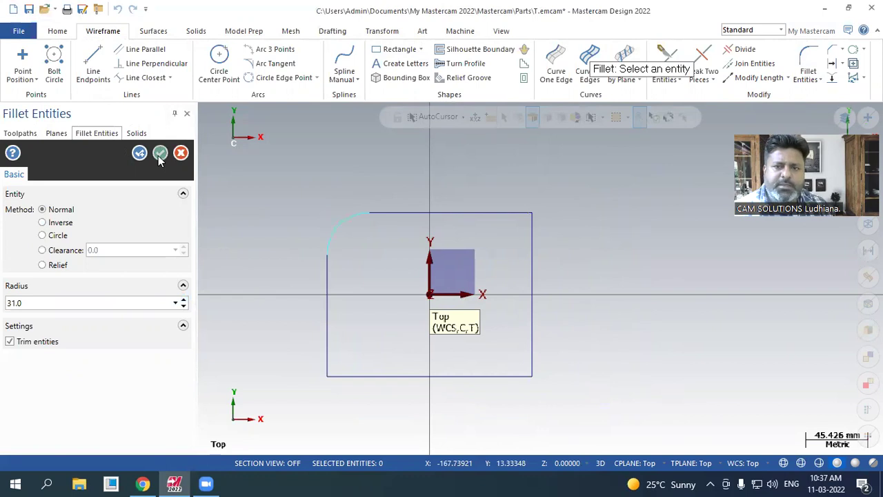
left_click(160, 153)
- Add the default mill machine to the part
right_click(296, 181)
left_click(348, 296)
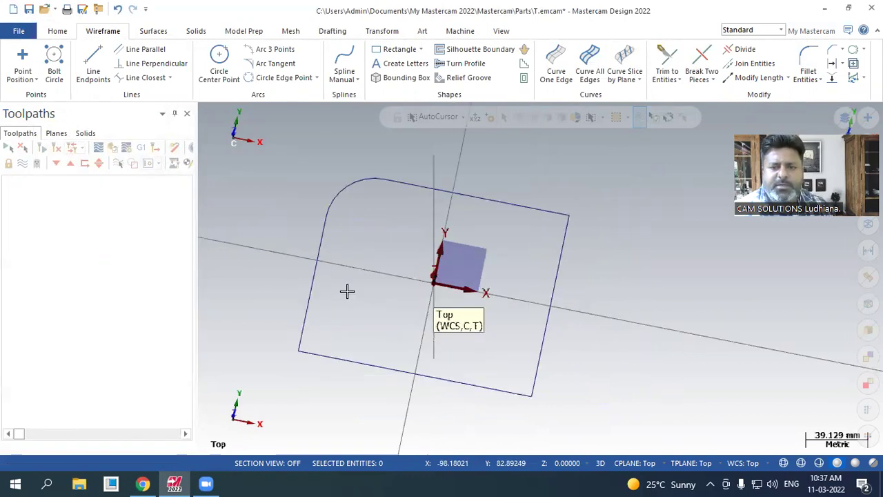
left_click(460, 33)
left_click(19, 80)
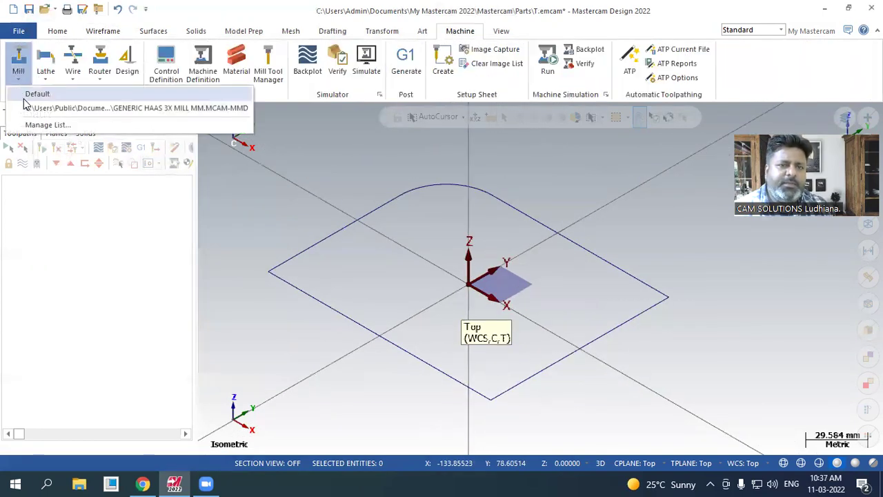
left_click(29, 95)
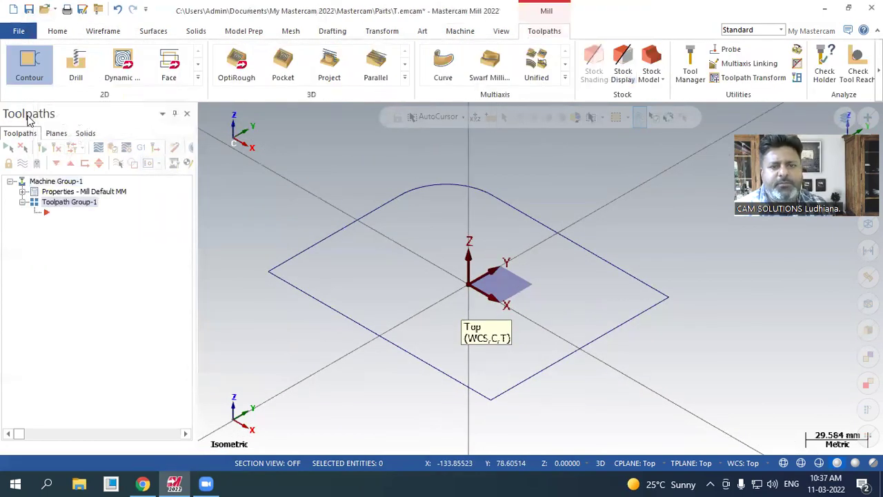
- Create a 2D contour toolpath with the filleted rectangle as its chain, starting along the left edge
left_click(26, 68)
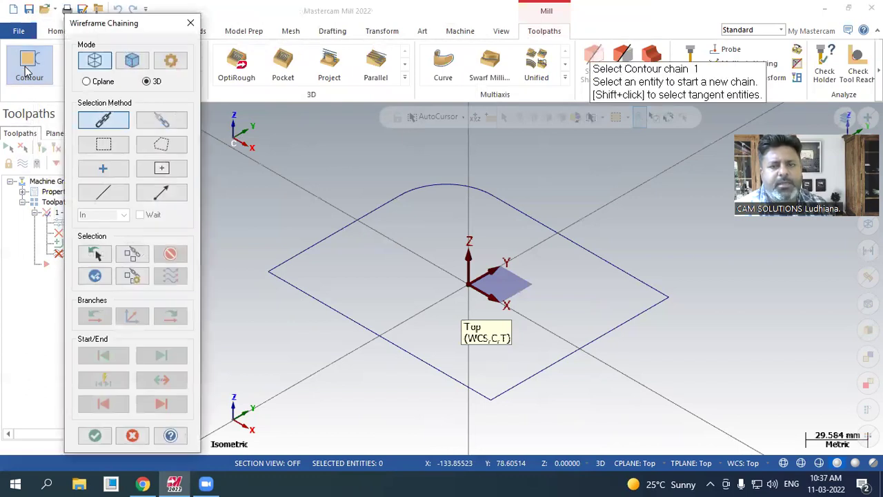
left_click(309, 252)
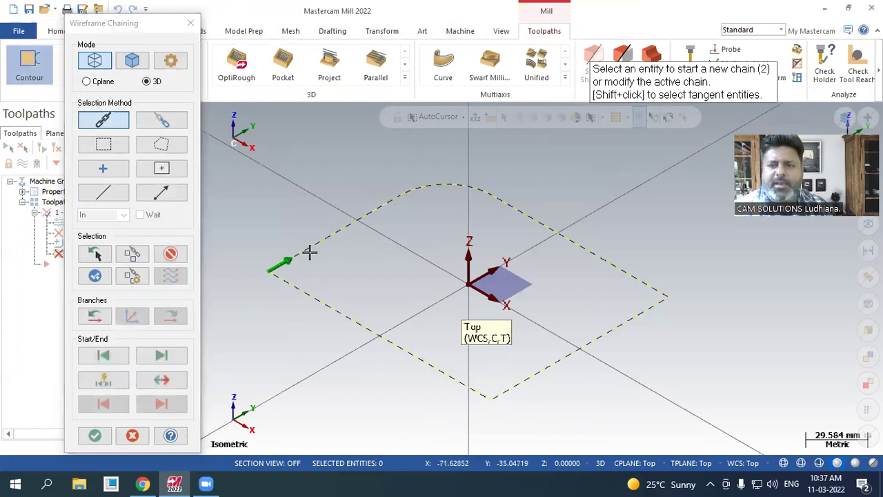
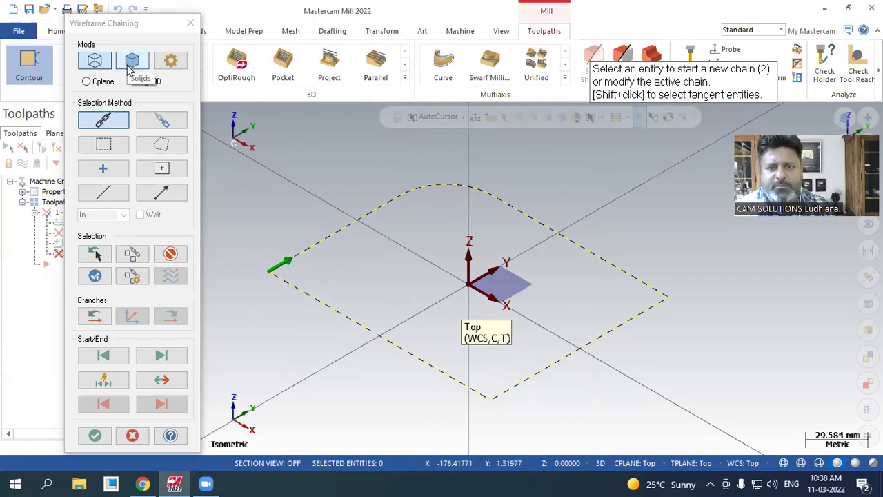
left_click(94, 435)
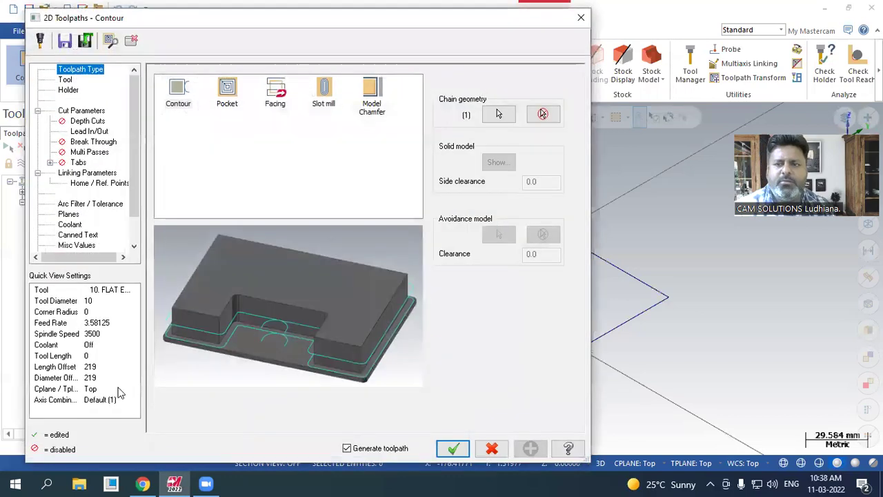
- Select FLAT END MILL - 8 from the tool library for the contour toolpath
left_click(66, 81)
left_click(203, 283)
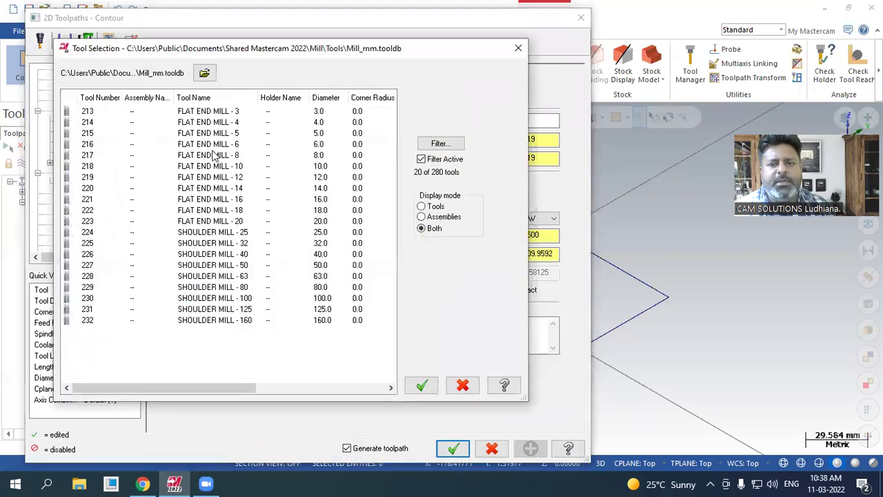
left_click(214, 156)
left_click(421, 385)
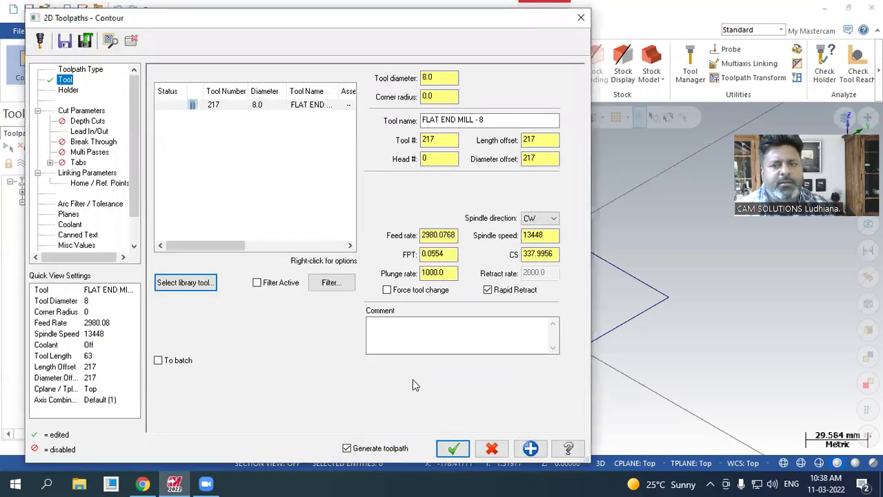
- Set the contour's linking depth to -12 as an absolute value
left_click(89, 112)
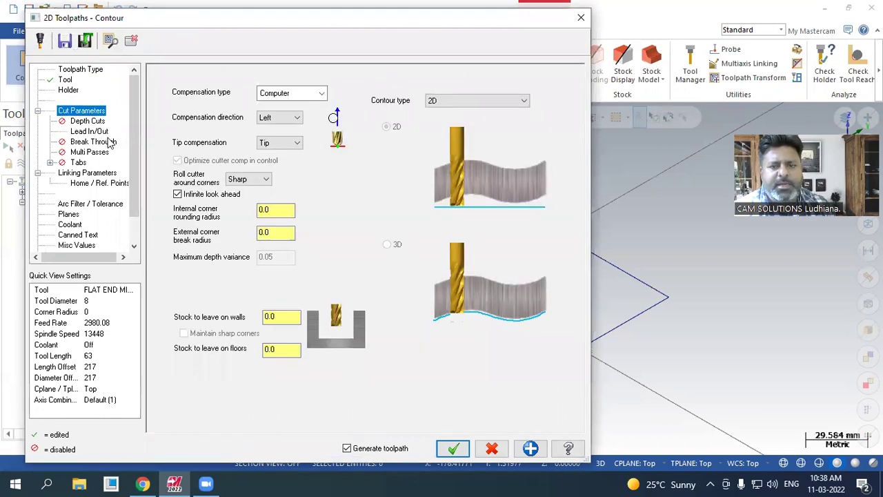
left_click(87, 172)
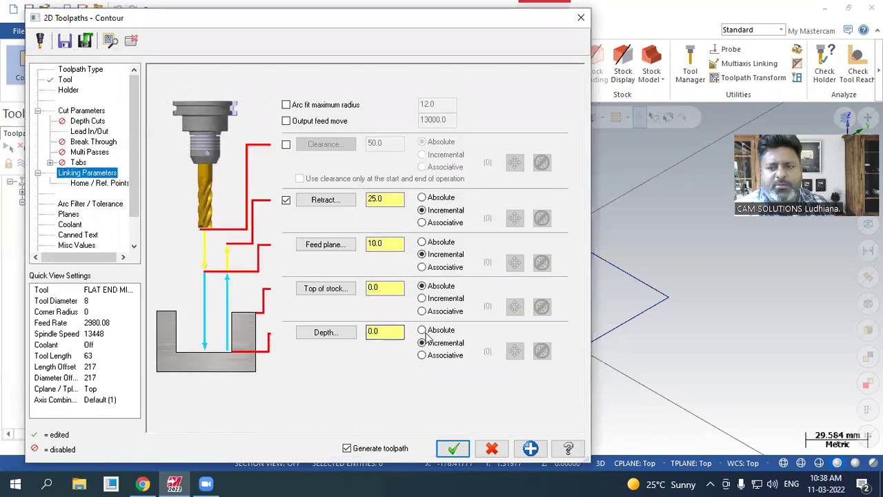
double_click(385, 332)
key("BackSpace")
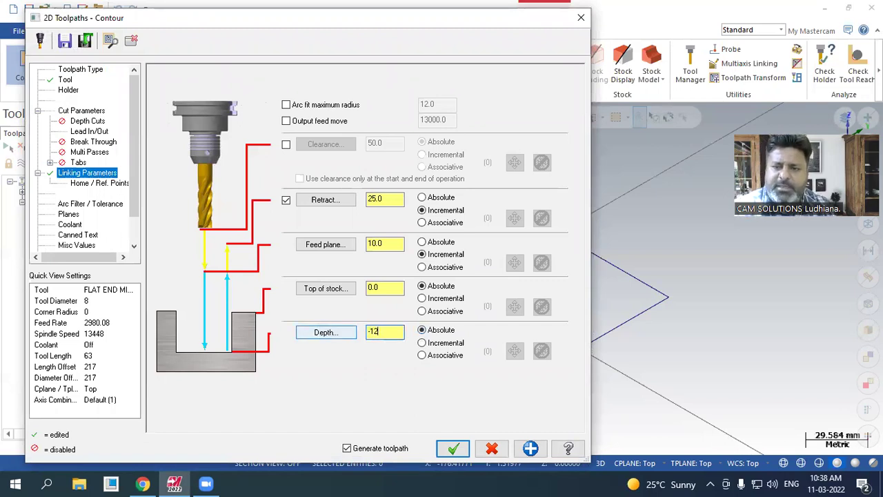
scroll(656, 320, "up", 2)
scroll(741, 319, "down", 3)
scroll(759, 322, "up", 1)
scroll(621, 307, "down", 1)
scroll(640, 309, "up", 1)
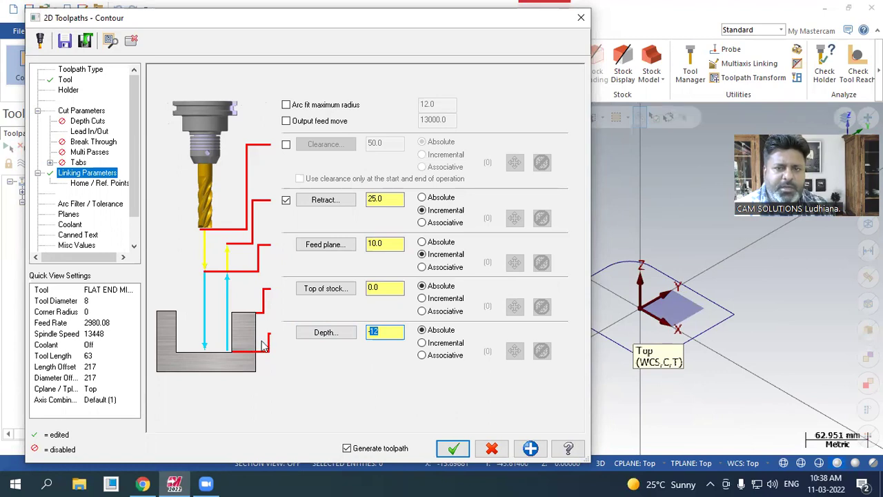
- Enable depth cuts with a max rough step of 2.0, and turn off the contour's lead in/out
left_click(93, 123)
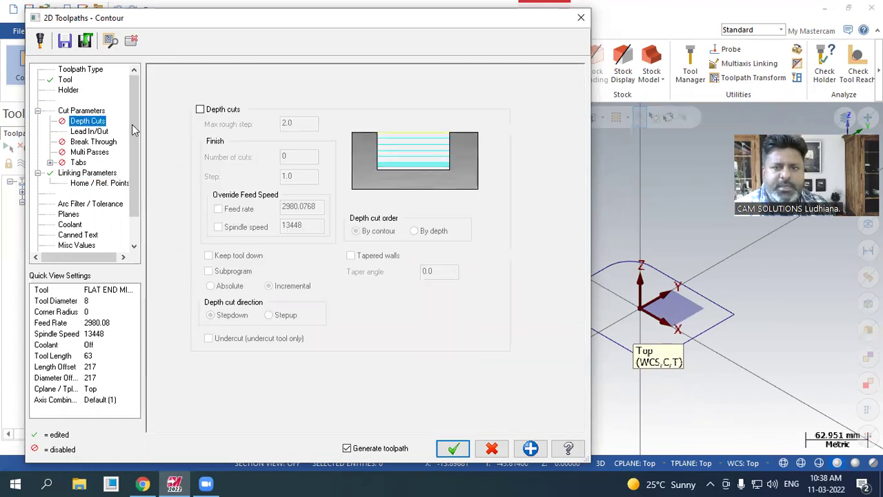
left_click(200, 110)
double_click(308, 124)
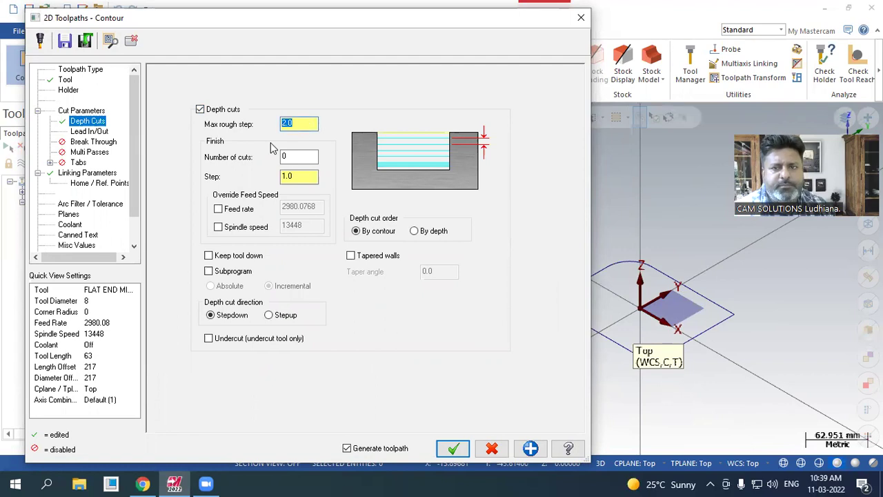
left_click(90, 131)
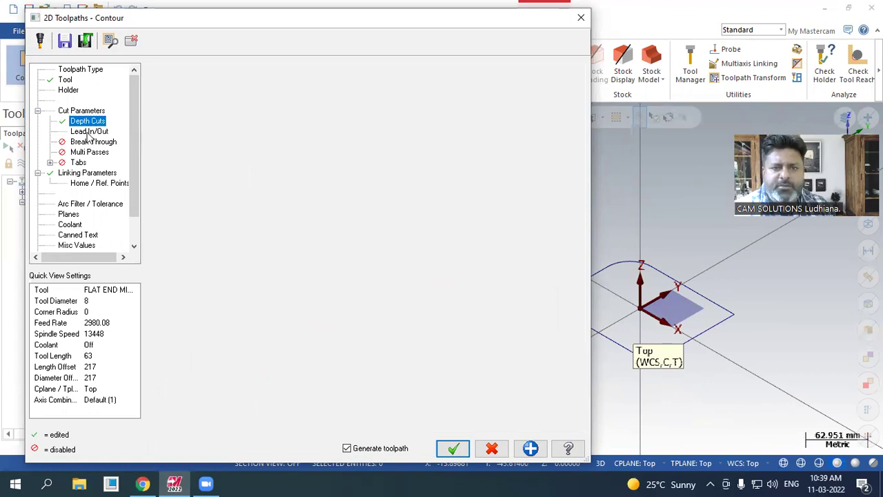
left_click(159, 73)
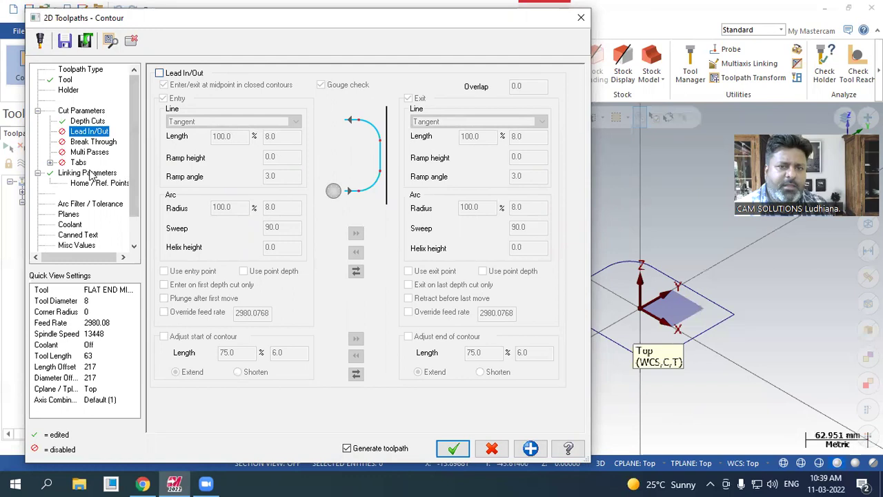
- Check the contour's depth cuts, cut parameters and linking parameters, and generate the toolpath
left_click(85, 122)
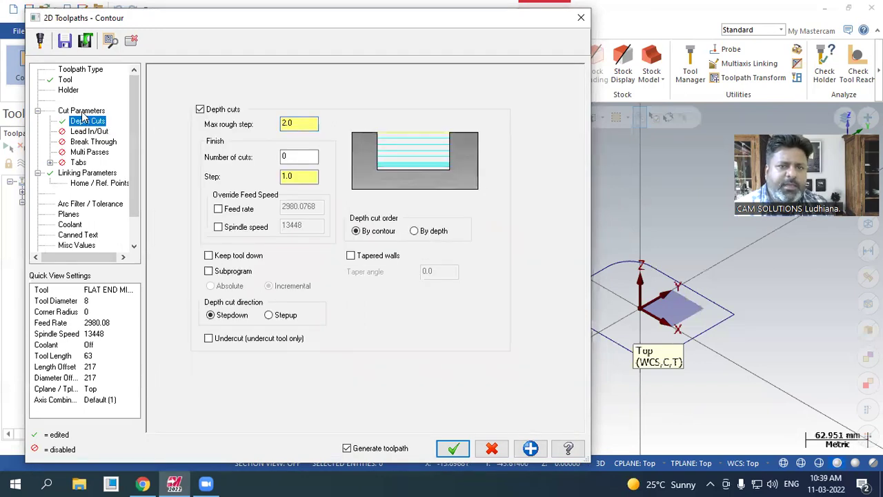
left_click(82, 113)
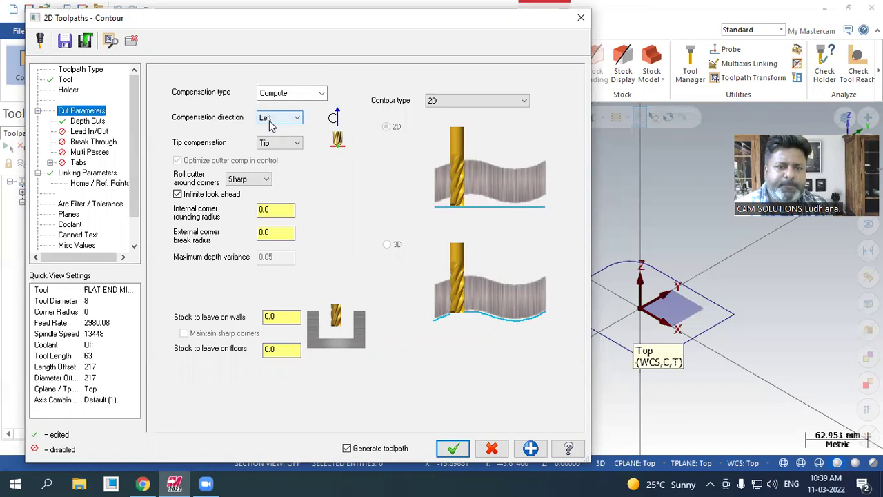
left_click(95, 173)
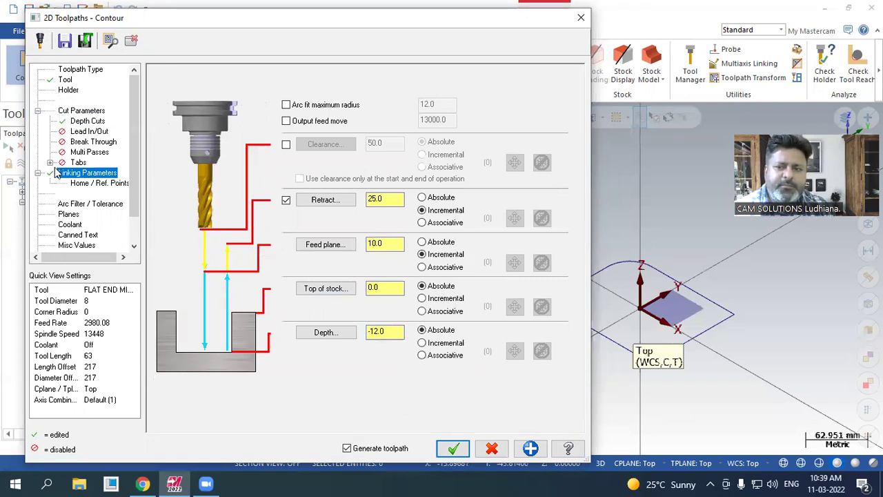
left_click(453, 449)
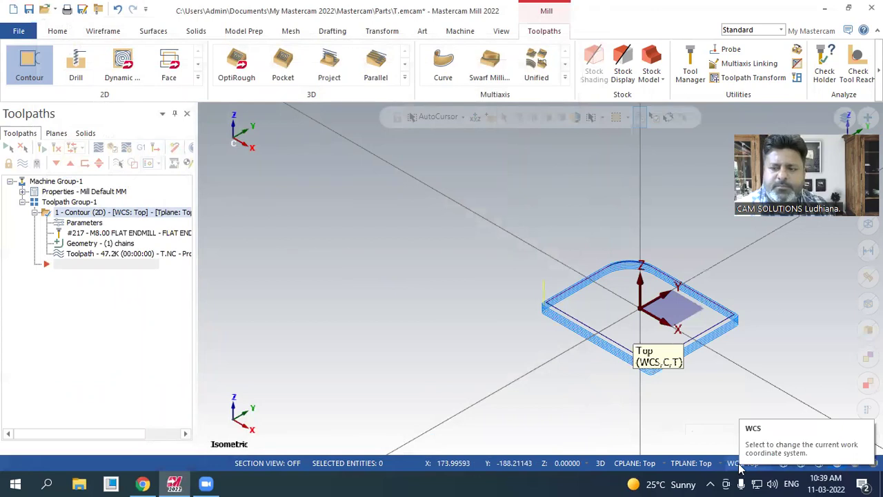
- Draw an outer rectangle anchored at its center on the origin, about 281 mm wide and 202 mm high
scroll(755, 373, "down", 1)
scroll(440, 307, "down", 1)
scroll(761, 256, "up", 1)
scroll(706, 300, "up", 2)
scroll(613, 272, "up", 1)
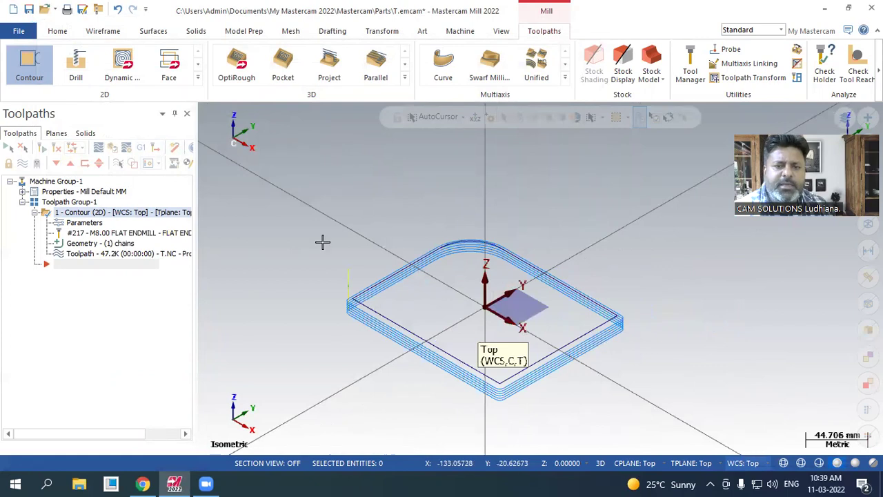
left_click(102, 31)
left_click(399, 49)
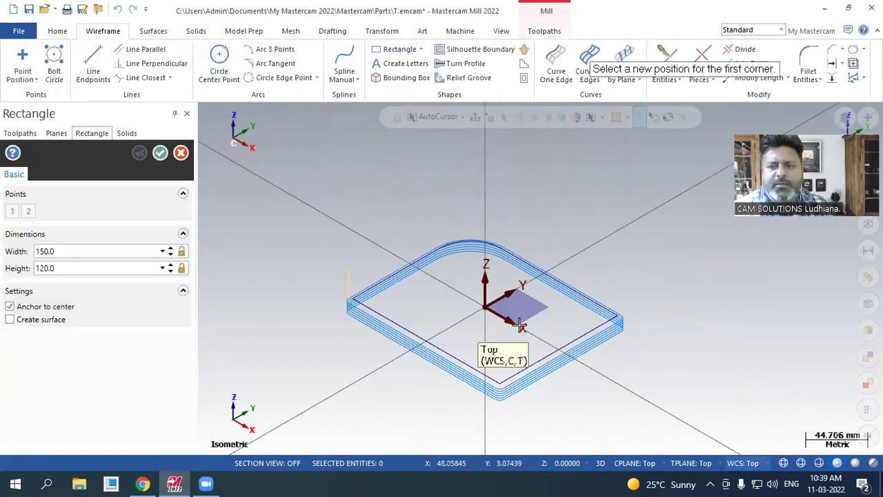
left_click(487, 308)
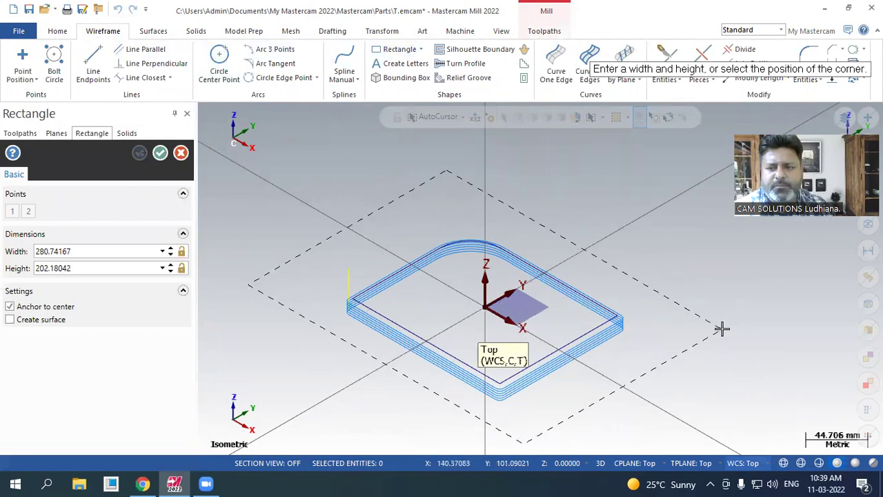
left_click(721, 329)
- Set the outer rectangle's width to 300 and its height to 200, and accept it
double_click(74, 254)
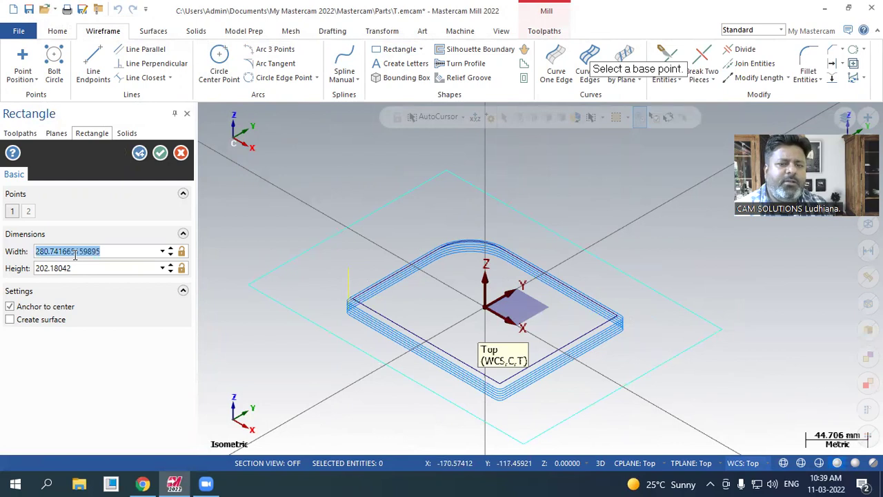
type("300")
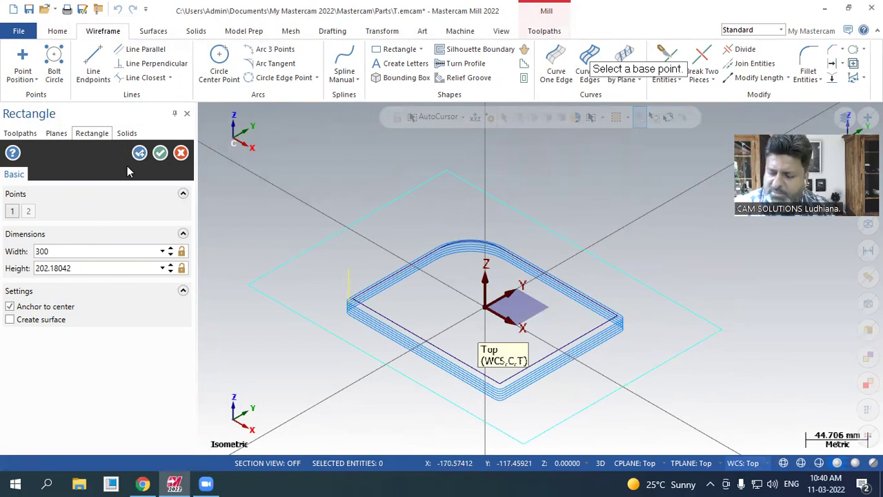
key("Return")
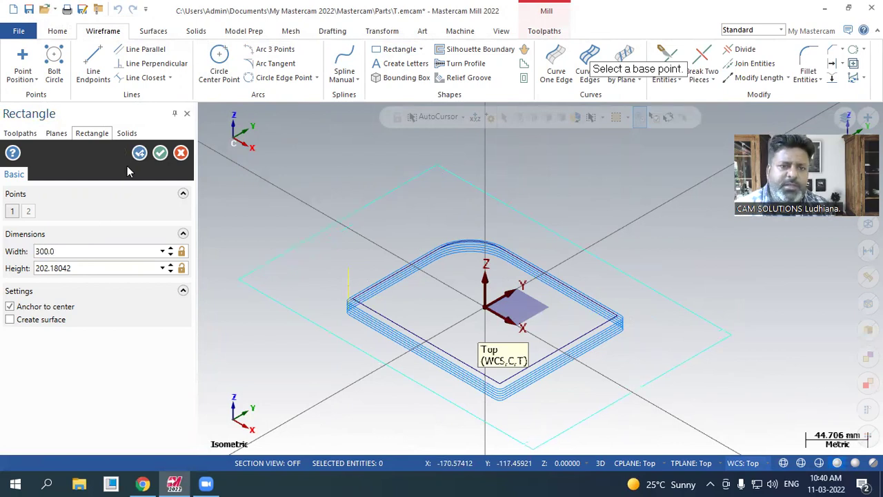
double_click(80, 274)
type("1")
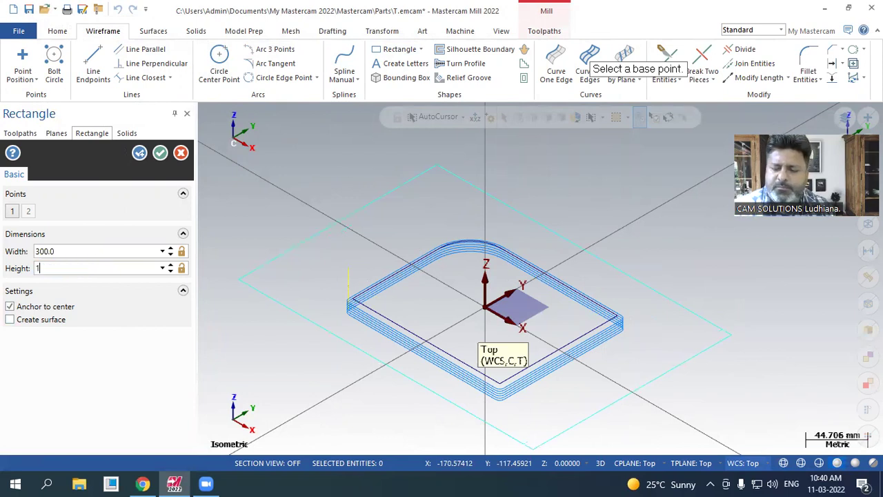
type("00")
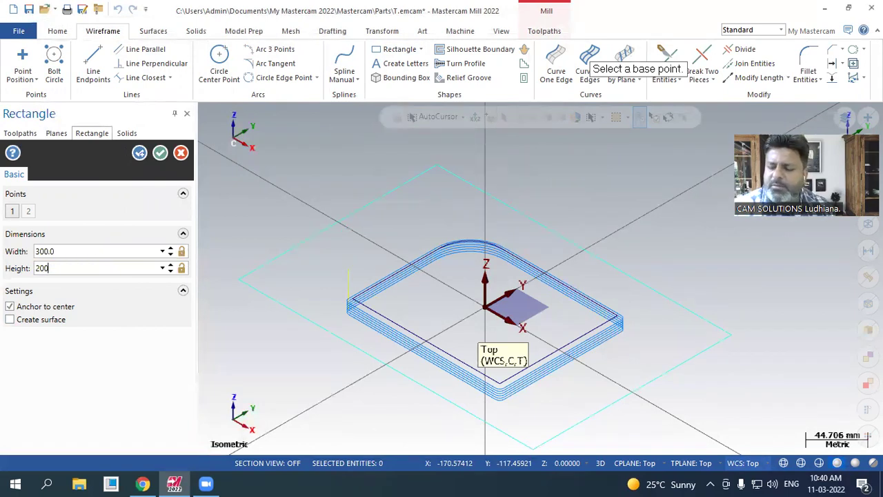
key("Return")
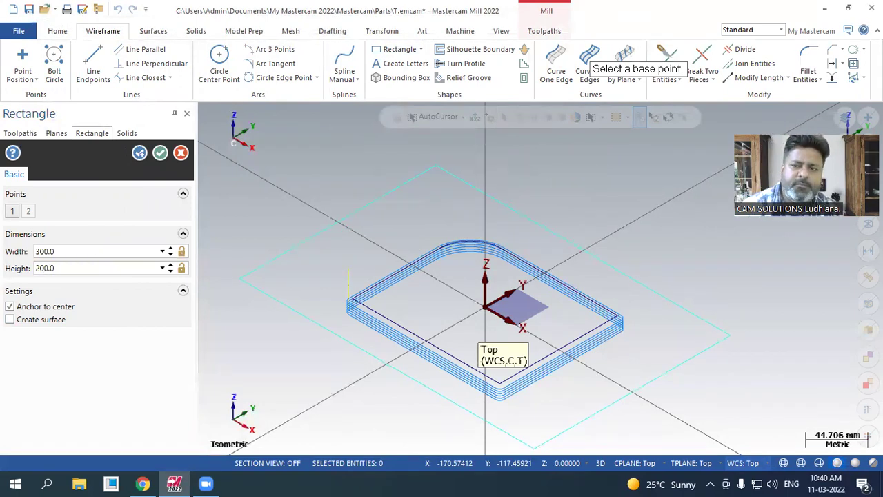
left_click(160, 153)
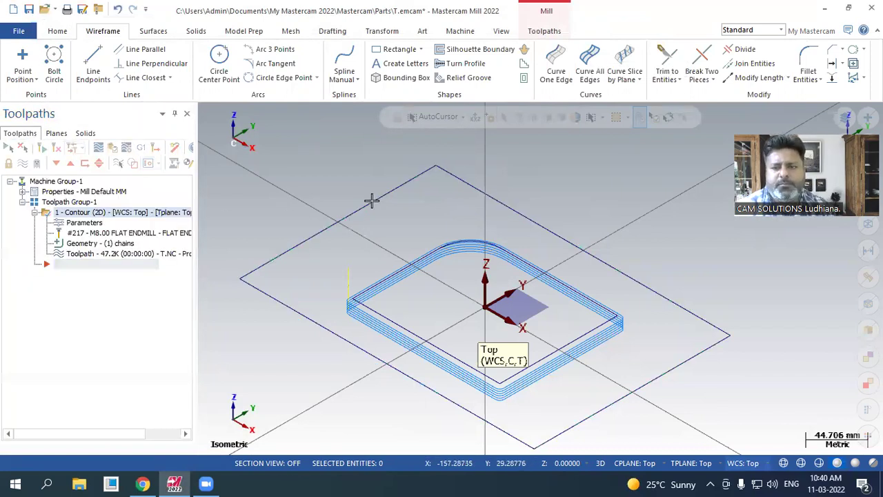
- Define rectangular stock in the machine group's stock setup from all entities, with a Z thickness of 20
scroll(371, 200, "down", 1)
scroll(371, 200, "down", 1)
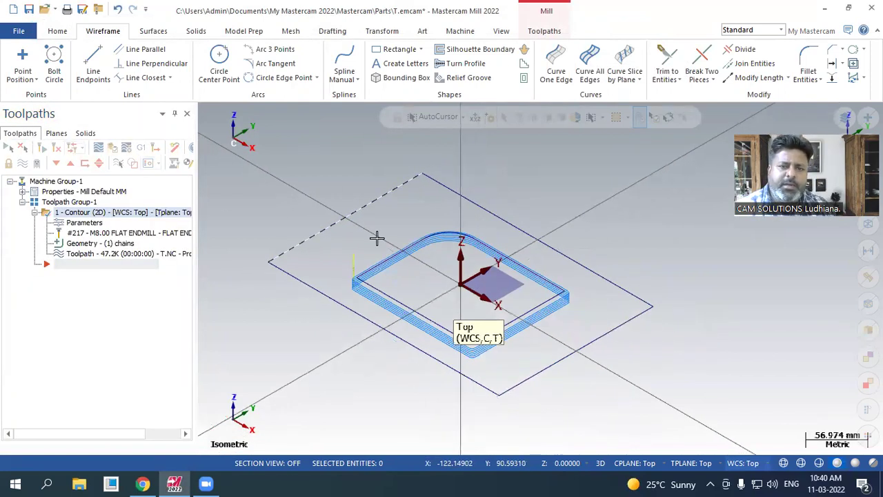
left_click(23, 191)
double_click(69, 224)
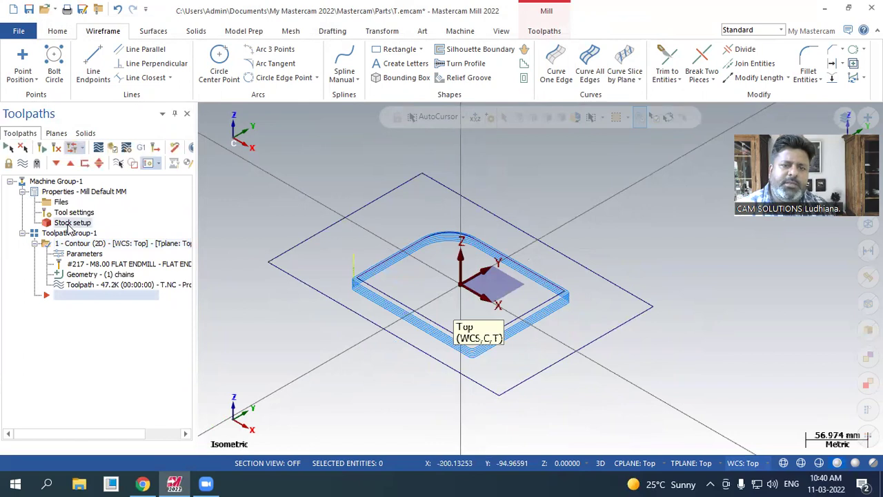
left_click(286, 420)
double_click(326, 311)
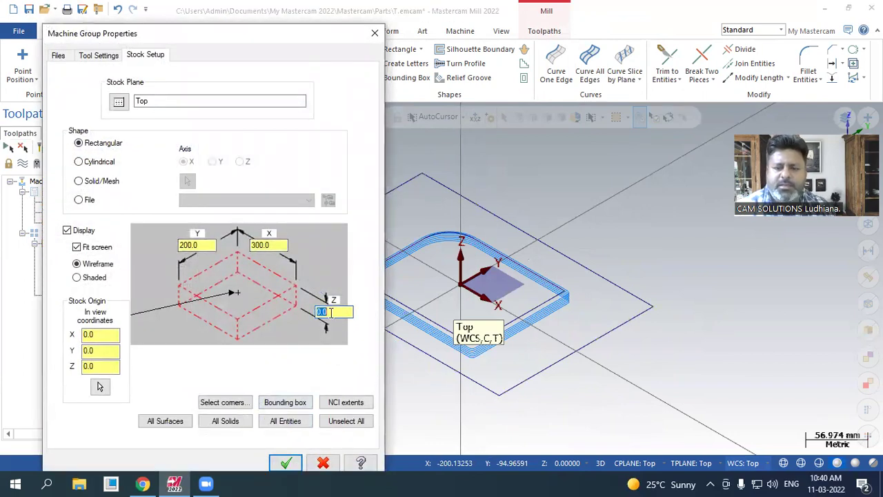
type("20")
key("Tab")
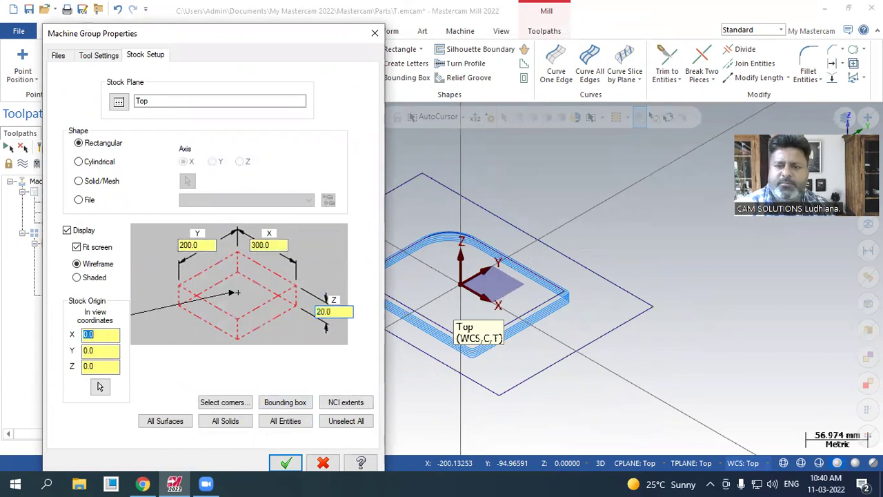
left_click(288, 461)
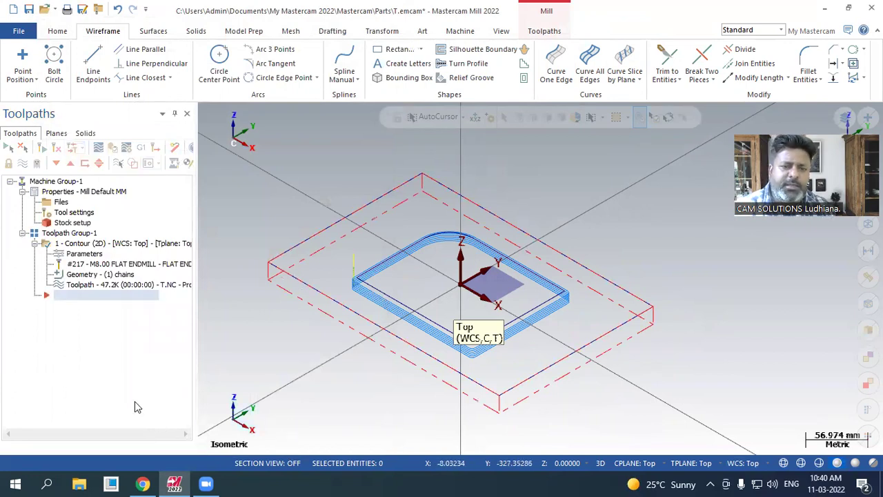
- Backplot the contour toolpath to watch the tool motion, and close the backplot
left_click(81, 288)
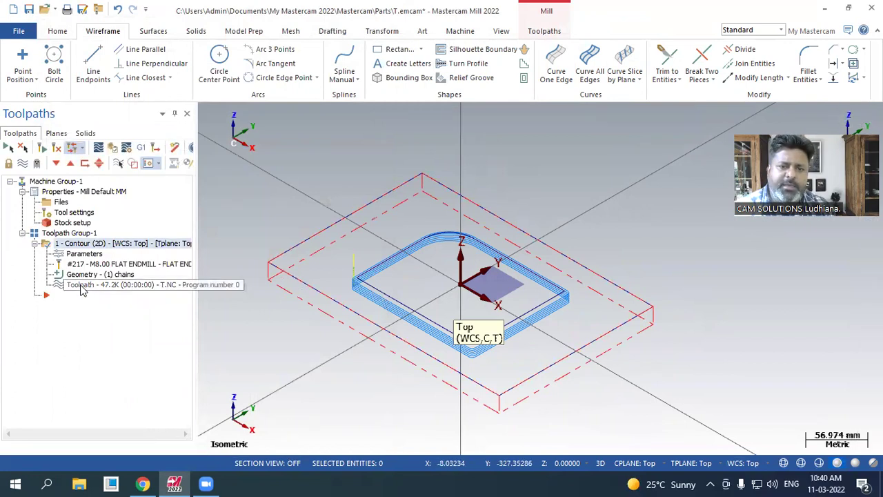
left_click(207, 113)
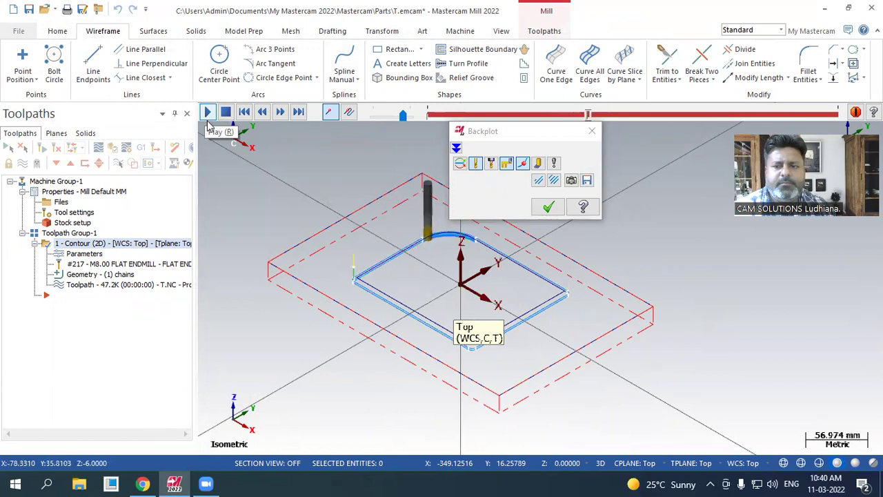
left_click(558, 208)
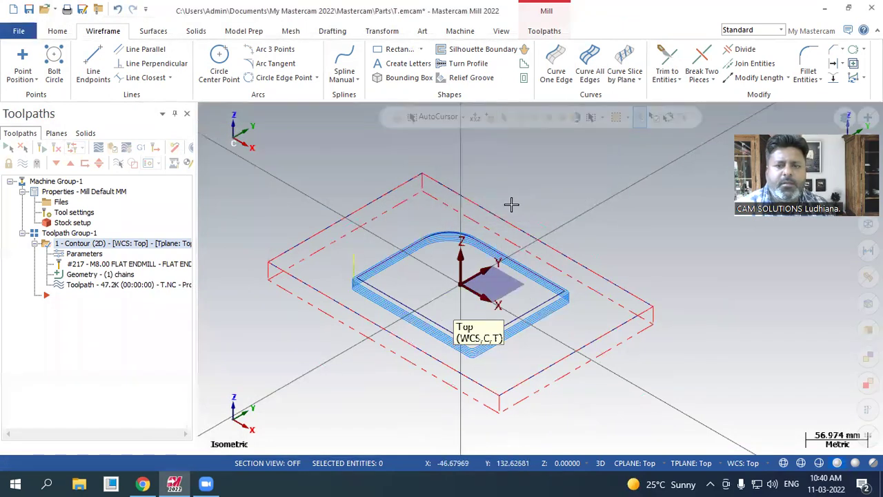
- Verify the contour operation by simulating the cut in the stock, and close the simulator
left_click(113, 149)
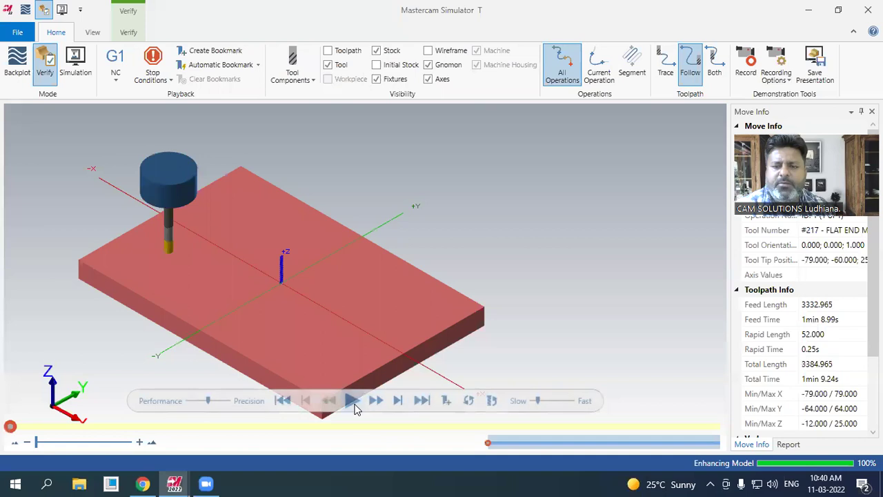
left_click(352, 401)
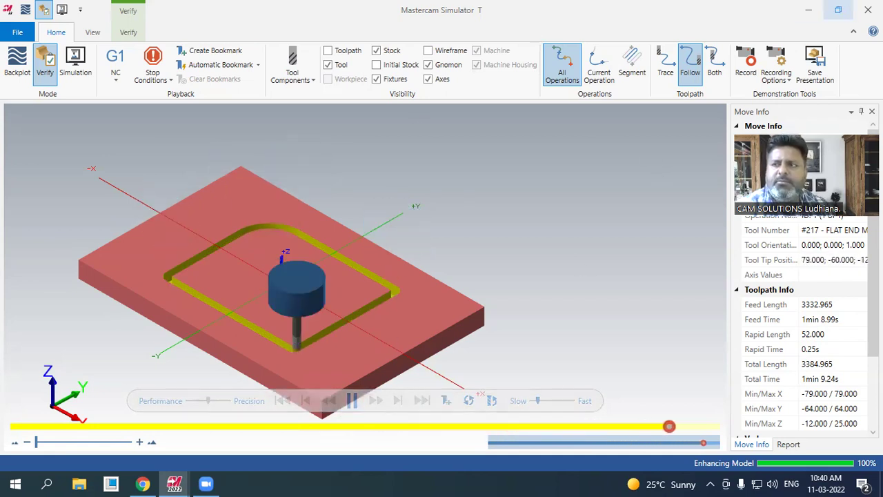
left_click(868, 9)
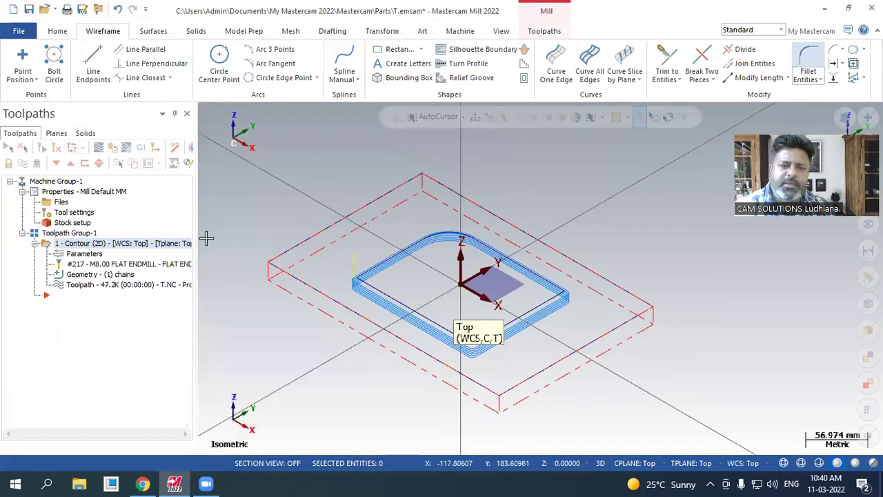
- Post-process the contour operation and save the NC file to the Desktop as end8
left_click_drag(197, 192, 228, 199)
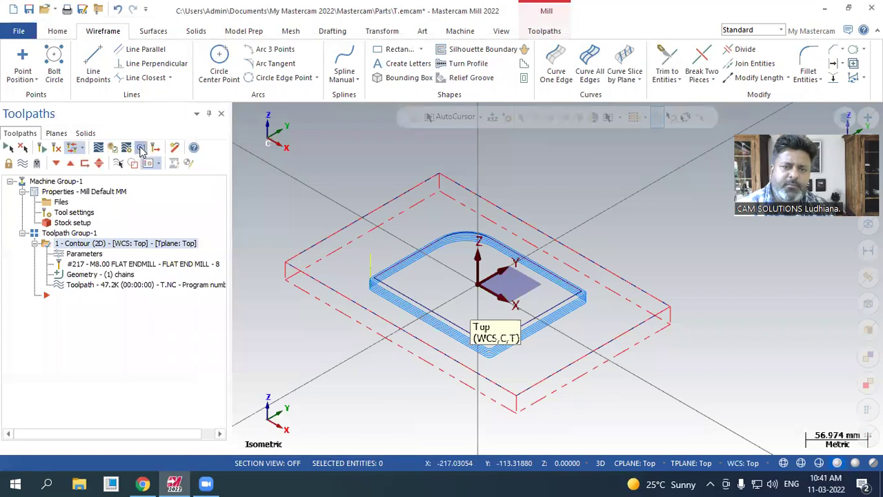
left_click(141, 149)
left_click(407, 339)
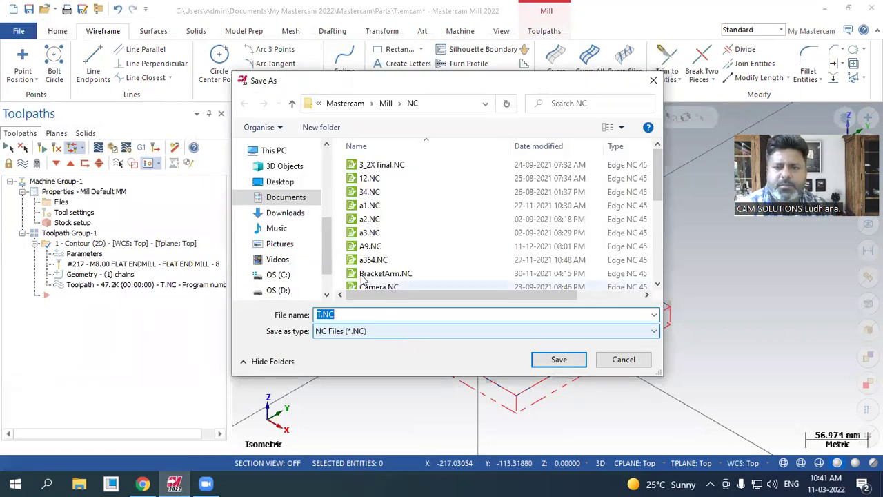
left_click(280, 182)
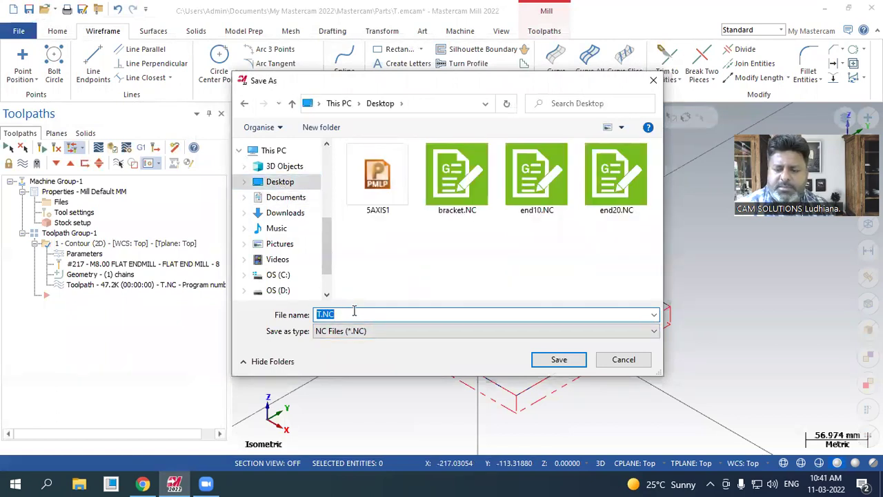
type("w")
key("BackSpace")
type("e")
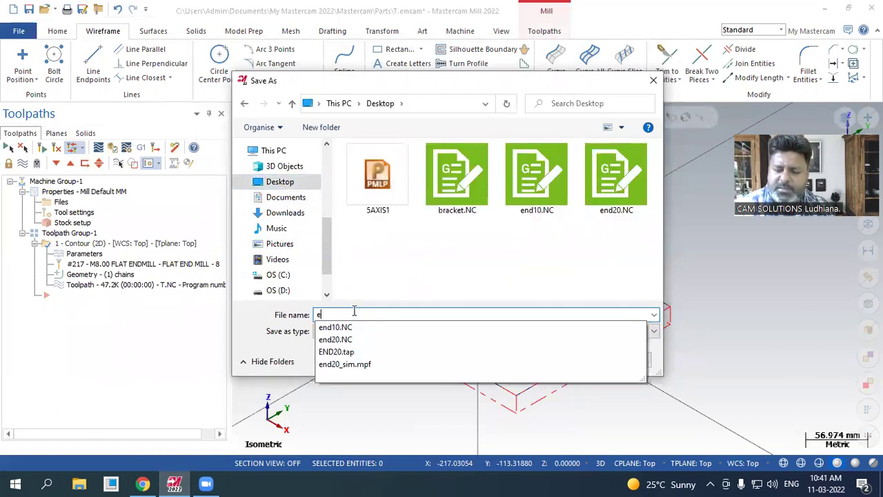
type("nd8")
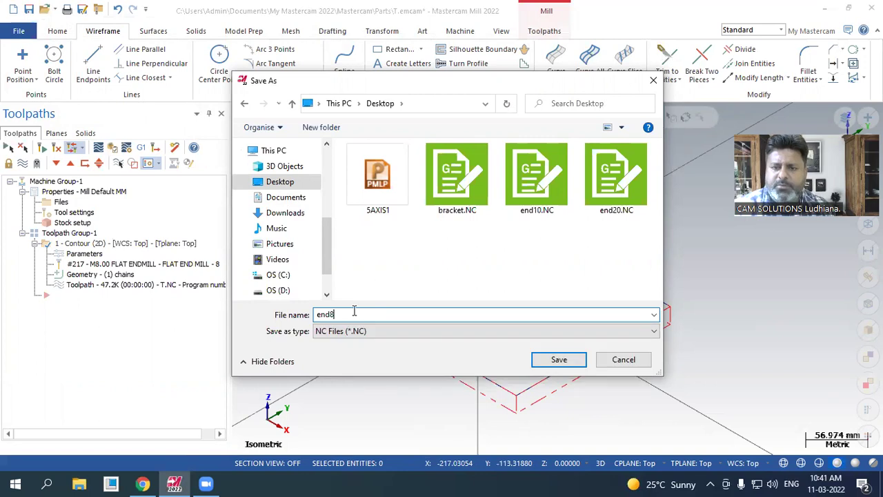
left_click(560, 360)
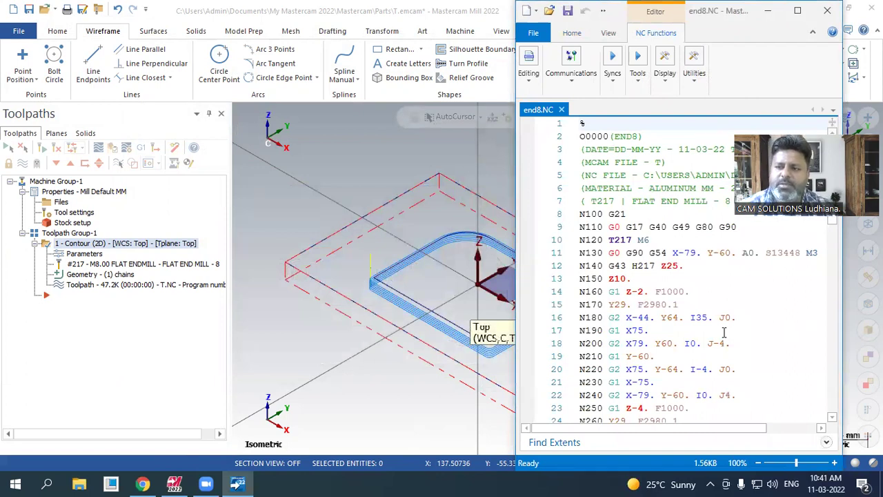
- Examine the end8.NC code's spindle speed, tool change, A0 entry and depth moves, and close the editor
left_click_drag(799, 253, 766, 253)
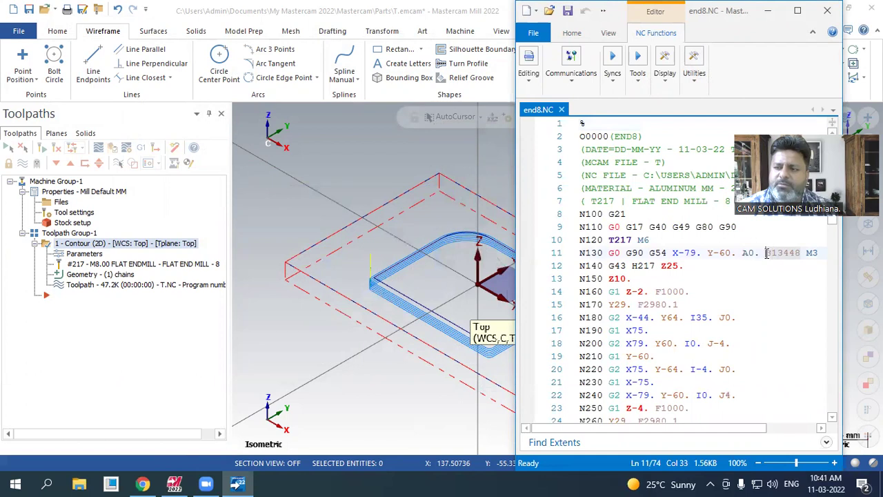
left_click(609, 239)
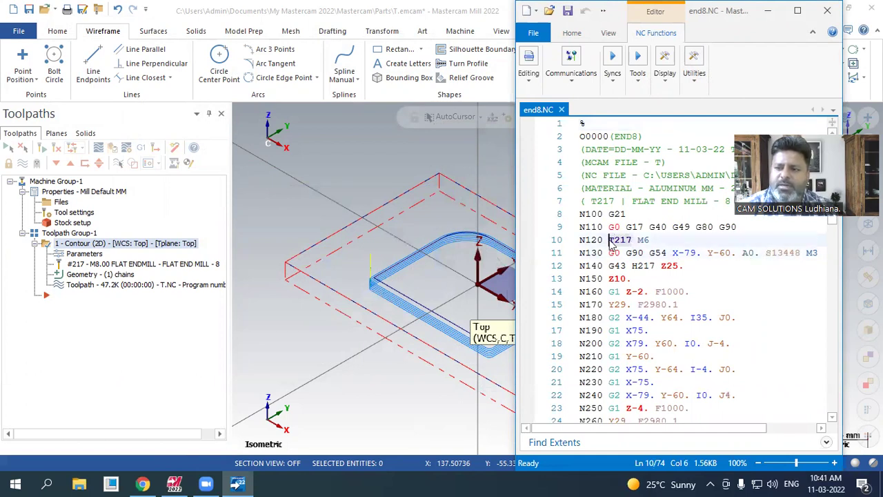
left_click(816, 252)
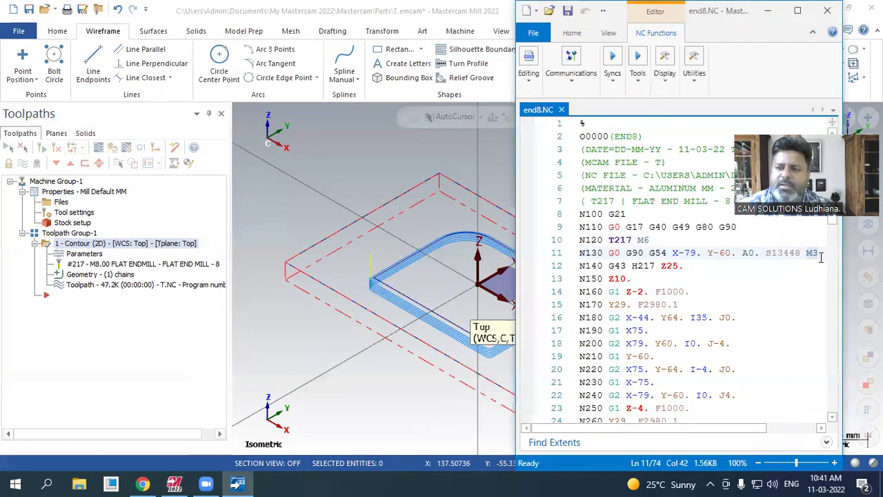
scroll(814, 282, "down", 2)
scroll(811, 307, "up", 2)
left_click(737, 253)
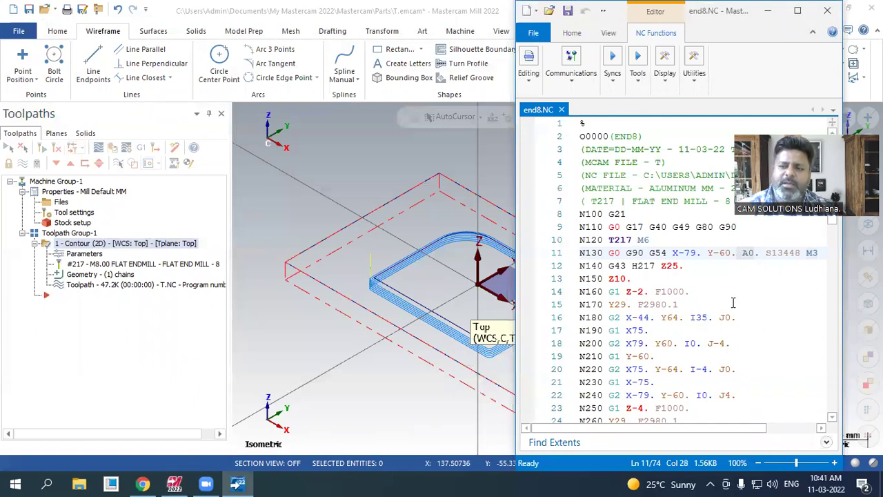
scroll(742, 314, "down", 11)
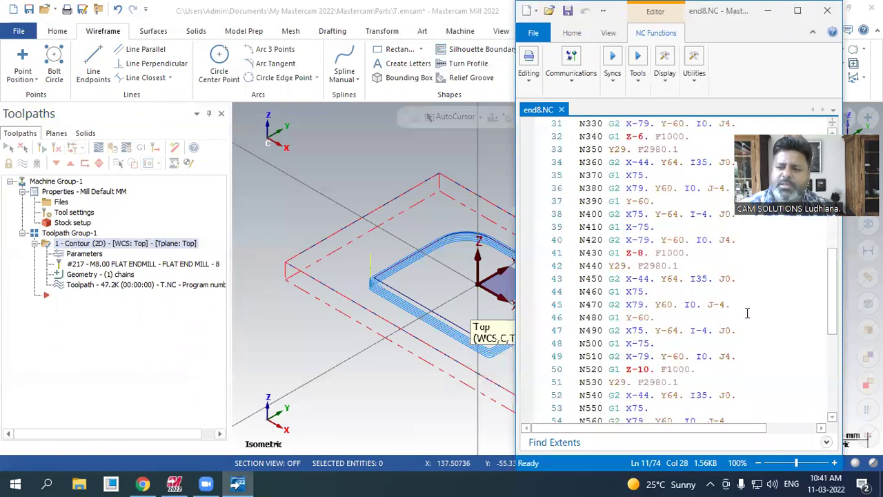
left_click(826, 11)
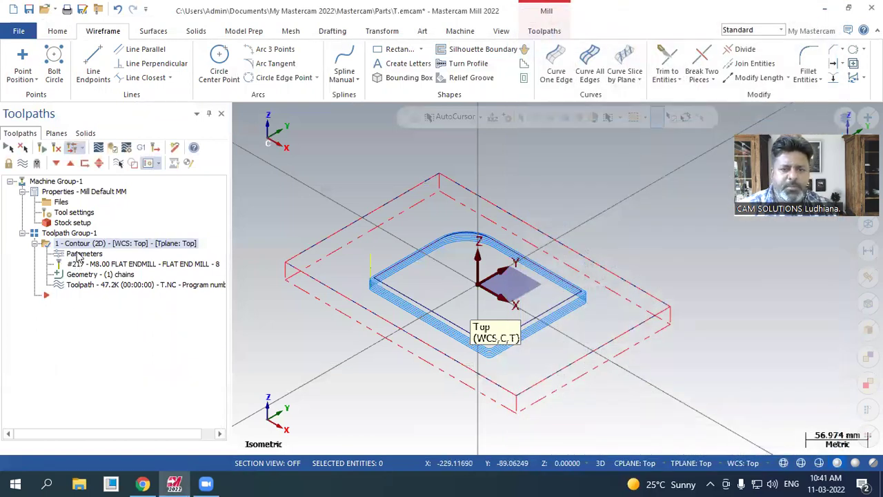
- Fillet the inner rectangle's corner at the positive X and Y ends with a 31 mm radius and regenerate the contour toolpath
scroll(506, 335, "up", 3)
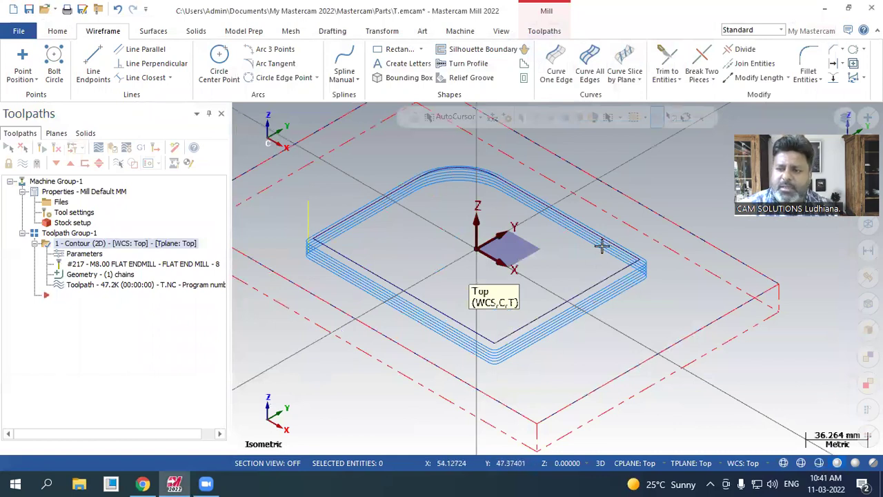
left_click(806, 69)
left_click(592, 235)
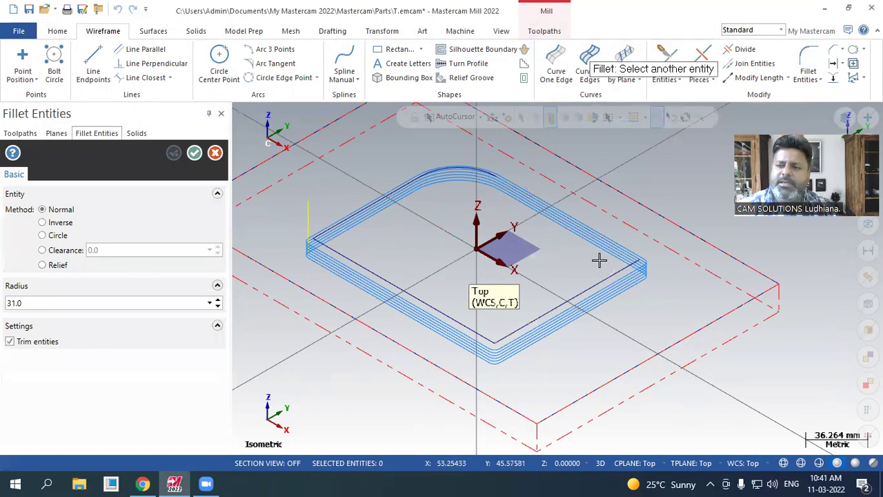
left_click(603, 282)
left_click(194, 152)
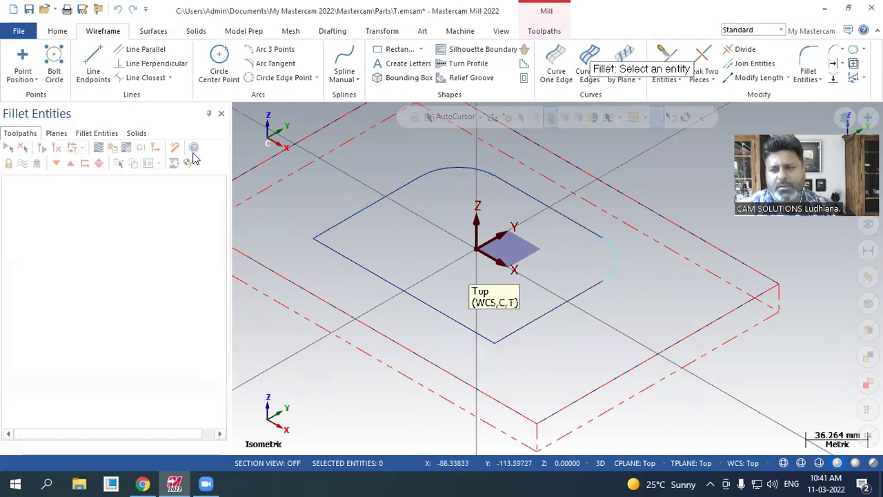
scroll(578, 335, "down", 1)
scroll(578, 335, "down", 2)
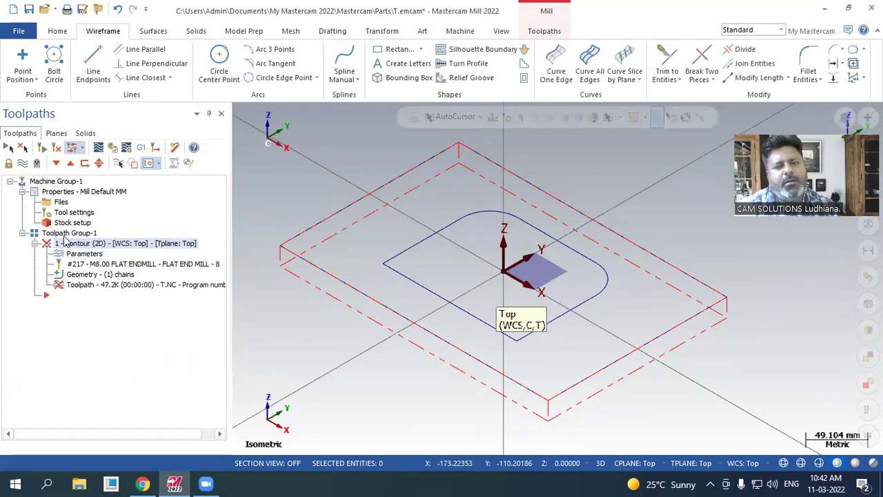
left_click(57, 151)
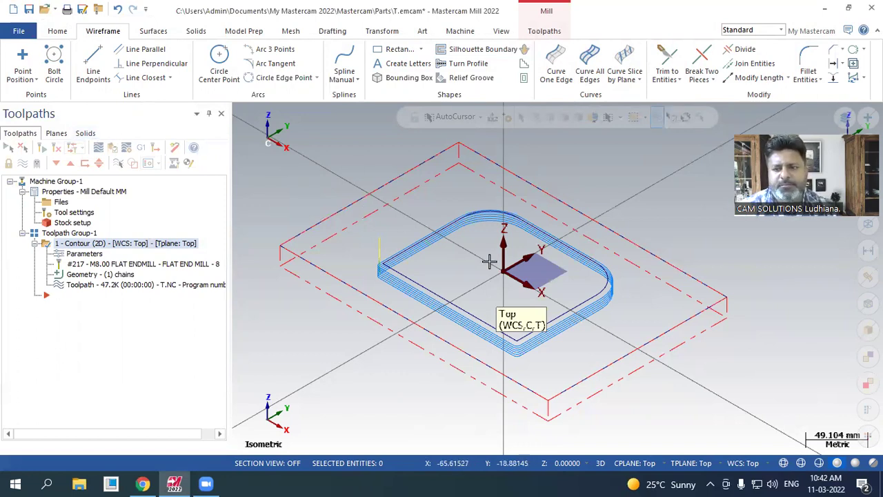
- Fillet the inner rectangle's corner at positive X and negative Y with a 31 mm radius and regenerate the contour toolpath
scroll(555, 285, "up", 3)
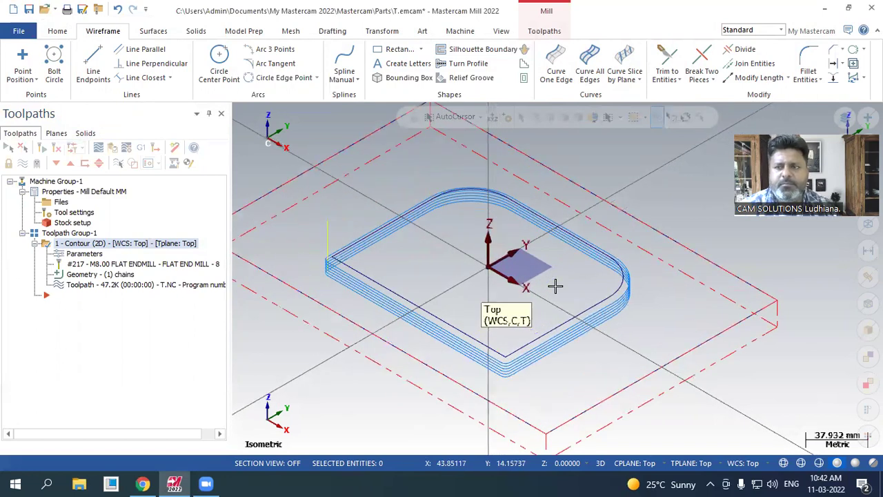
left_click(808, 62)
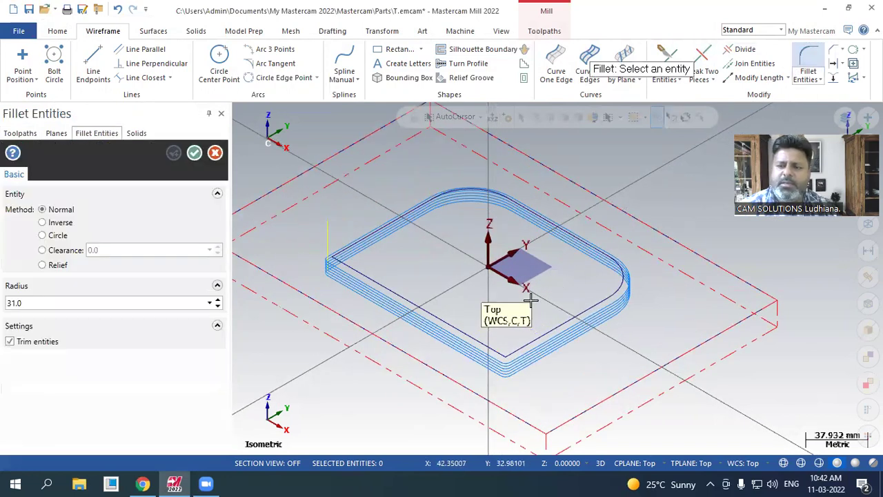
left_click(478, 336)
left_click(546, 332)
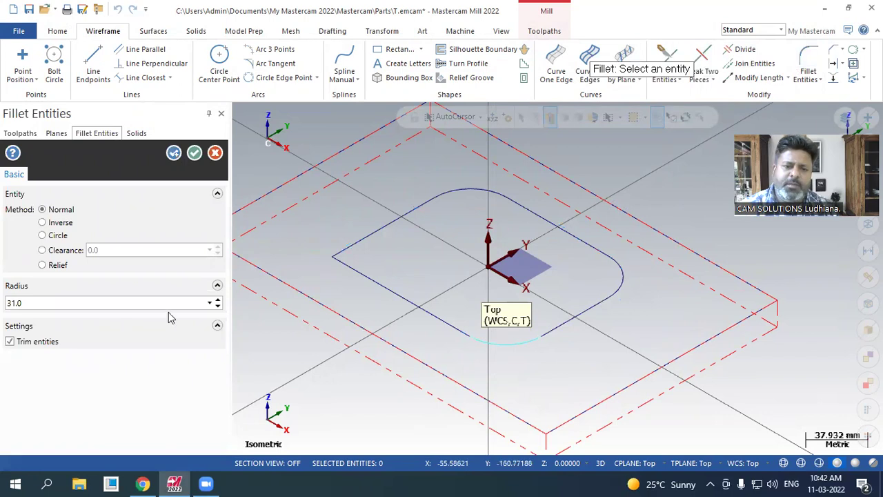
left_click(195, 152)
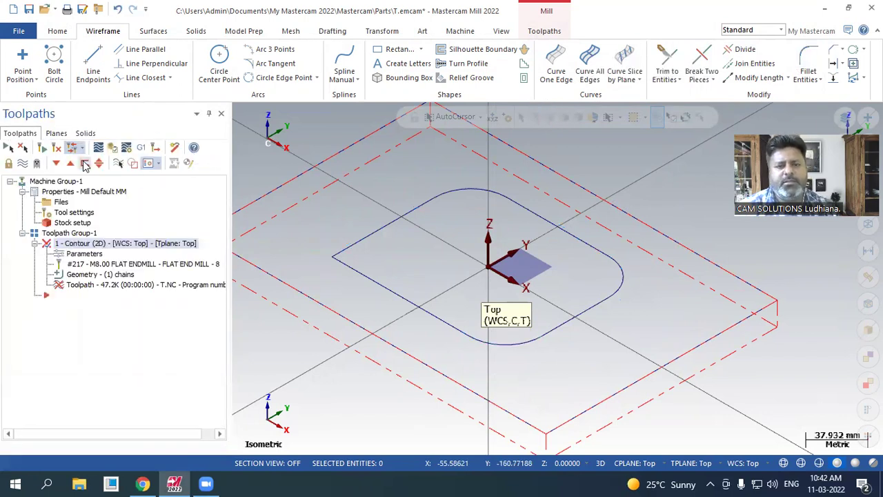
left_click(58, 149)
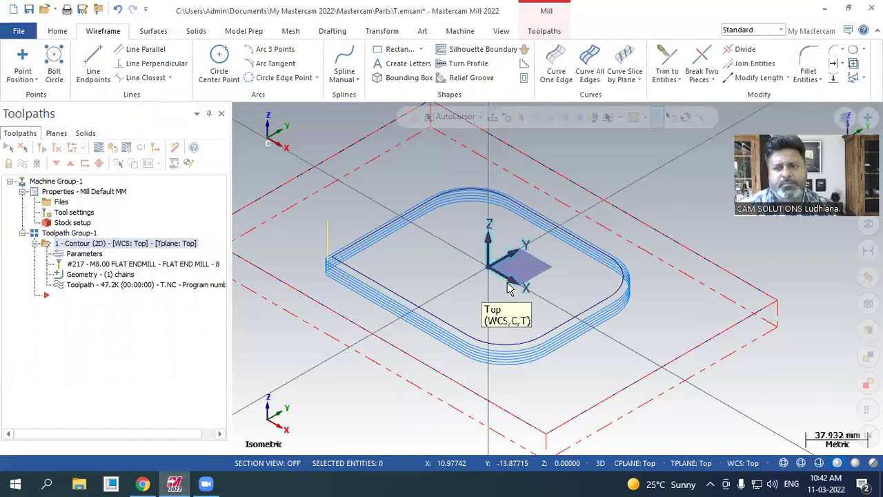
- Fillet the inner rectangle's remaining sharp corner with a 31 mm radius and regenerate the contour toolpath
scroll(516, 338, "down", 2)
scroll(516, 338, "down", 3)
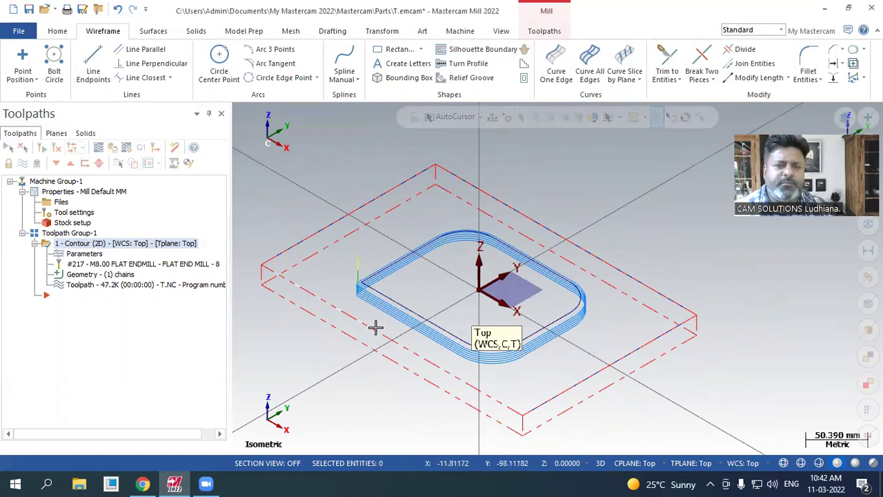
left_click(811, 69)
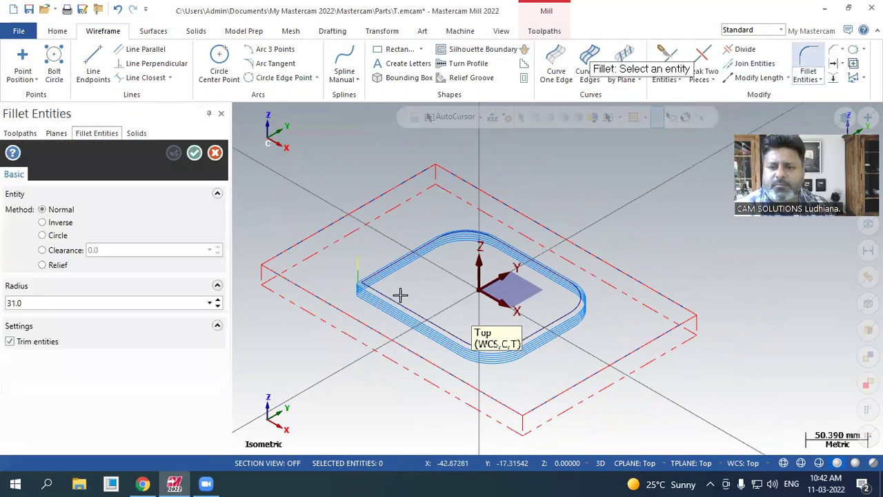
left_click(397, 286)
left_click(400, 263)
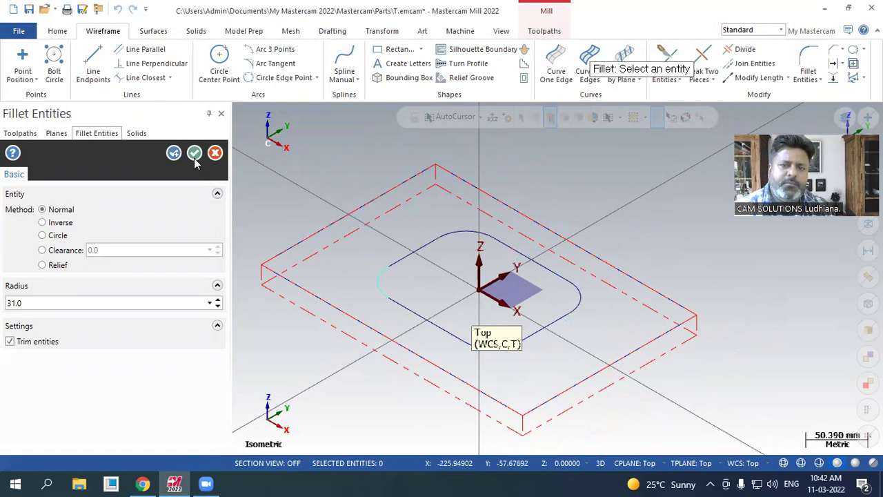
left_click(195, 153)
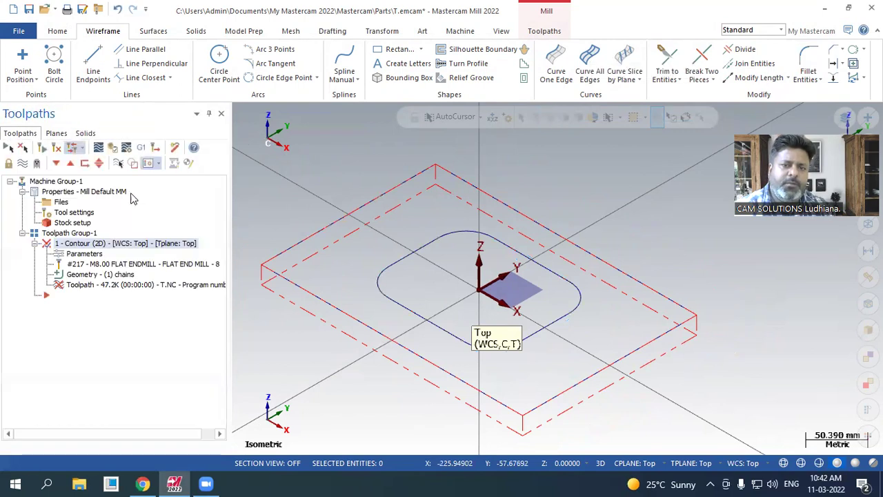
left_click(56, 147)
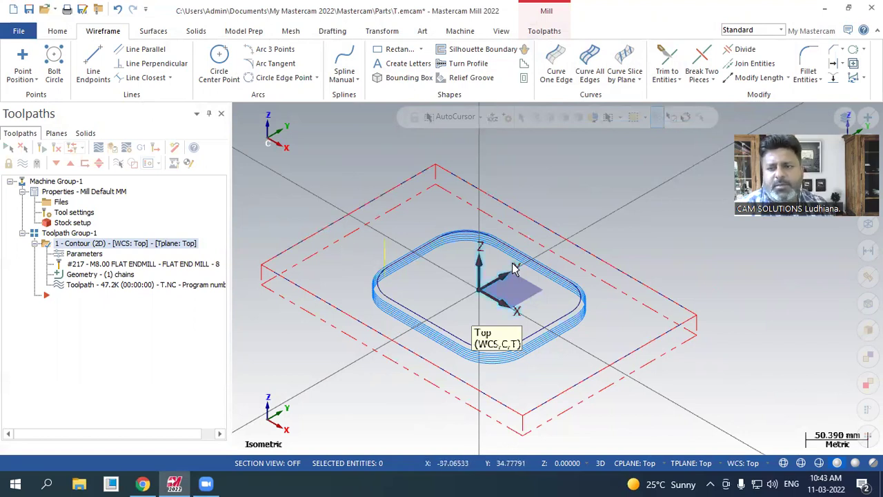
- Review the stock plane, shape and dimensions in the stock setup, and close it without saving changes
middle_click_drag(512, 267, 509, 260)
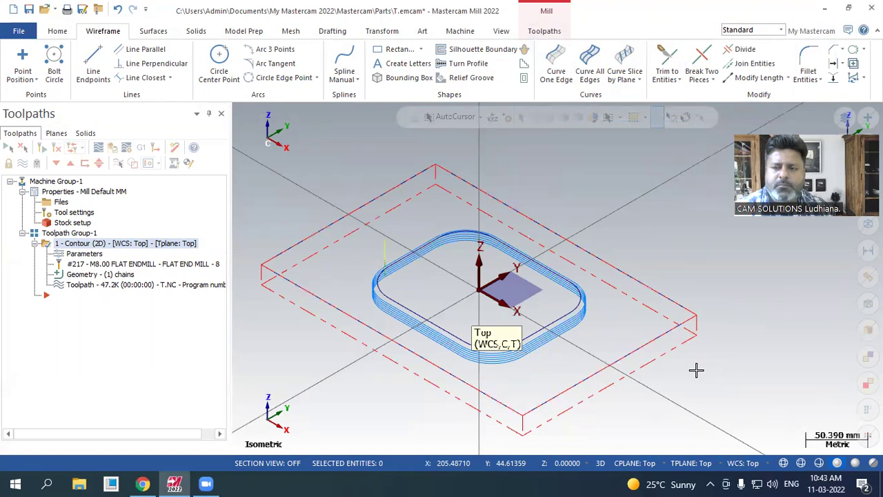
double_click(71, 222)
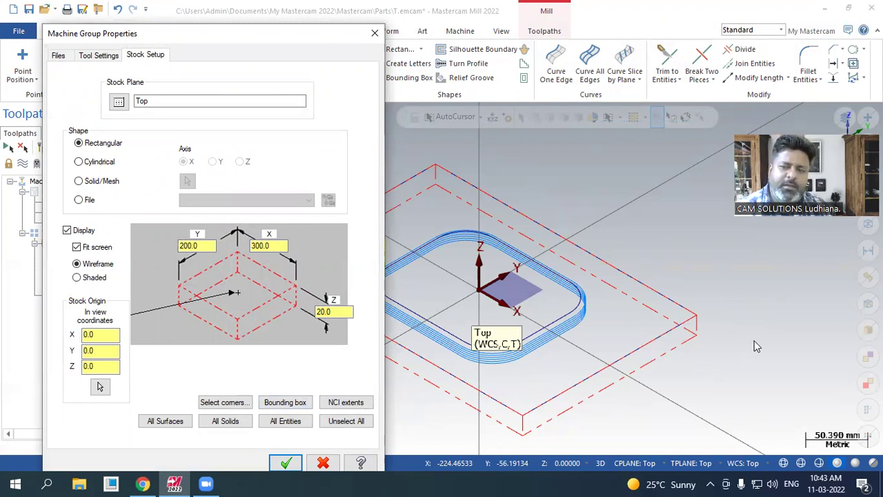
left_click(321, 462)
- Draw a center-point circle of about 9.15 mm radius outside the stock, beyond its positive Y edge
left_click(219, 72)
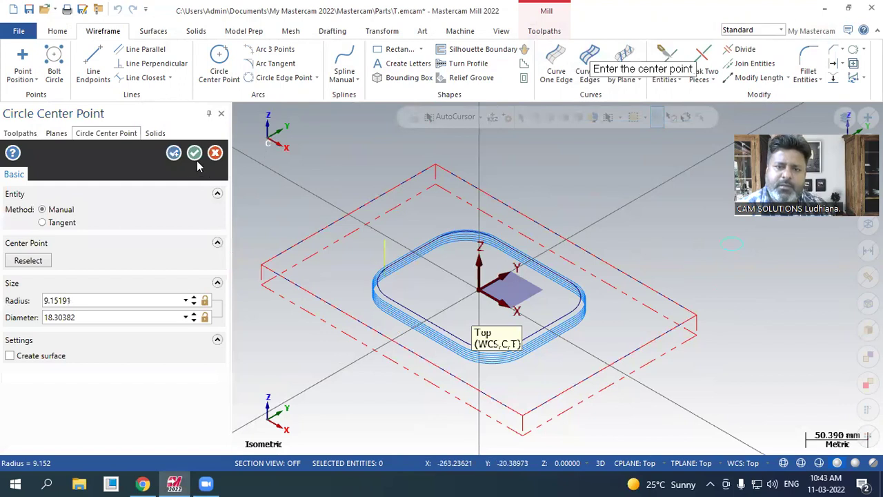
left_click(196, 158)
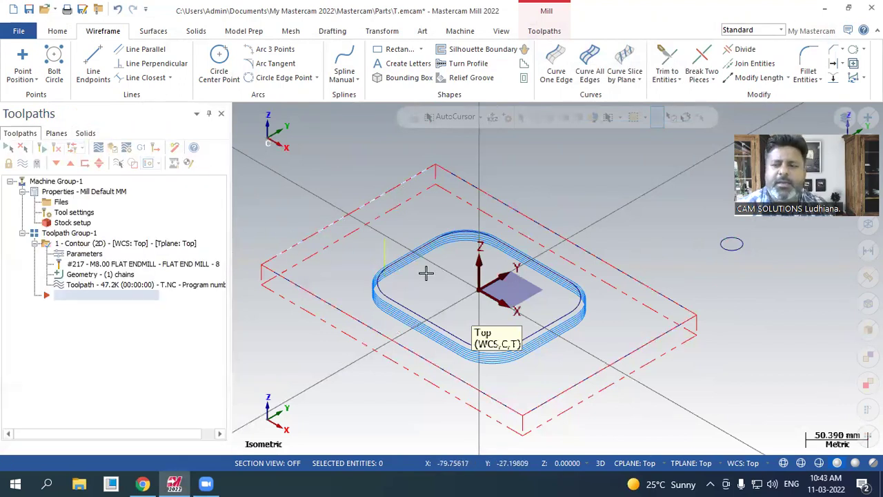
scroll(427, 328, "down", 2)
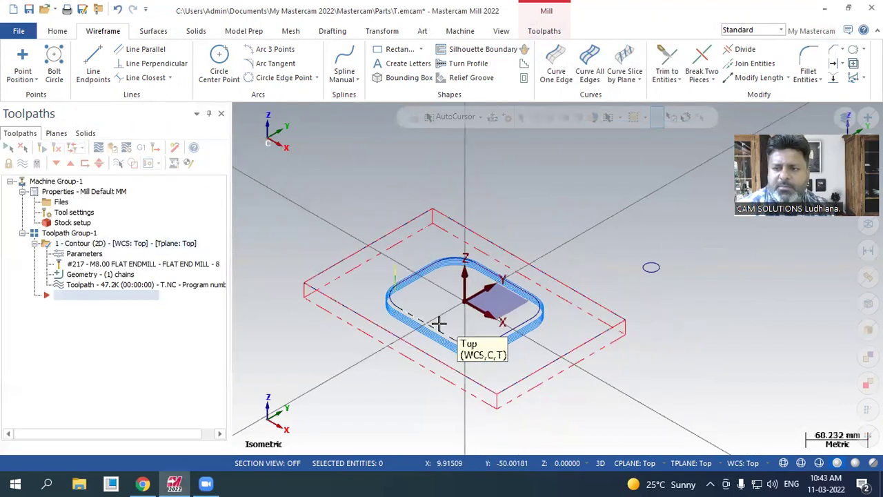
left_click(73, 223)
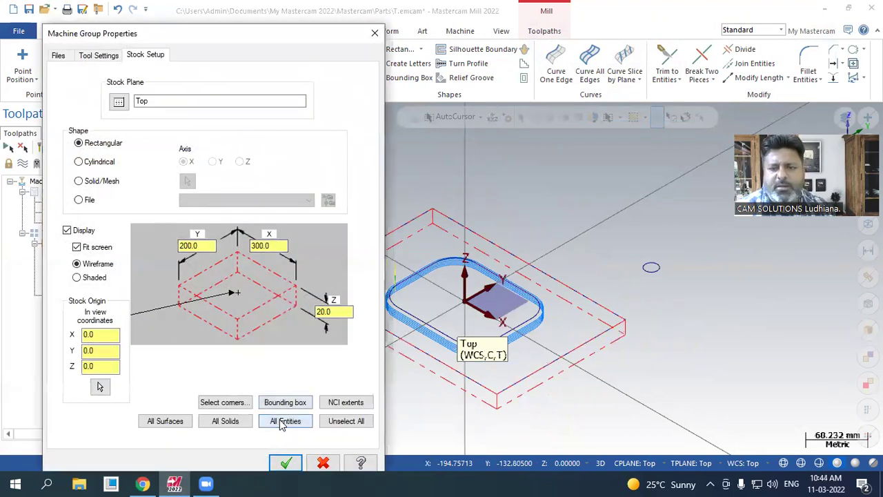
left_click(283, 421)
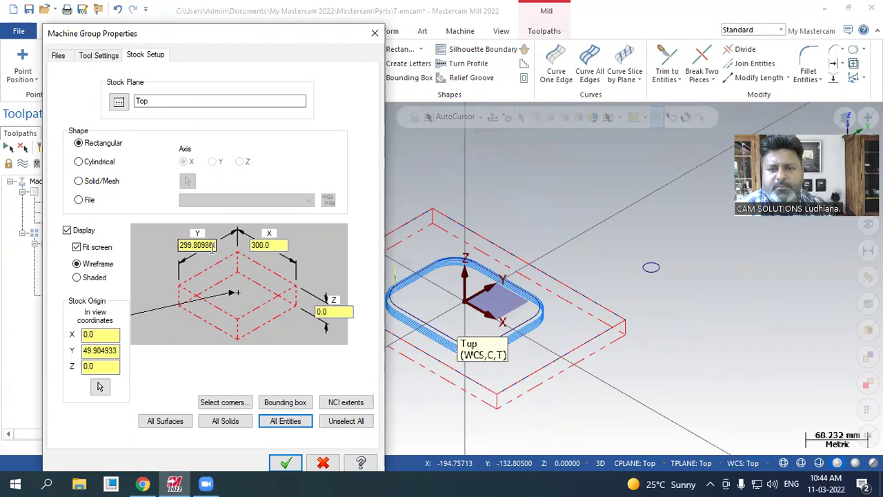
left_click(283, 420)
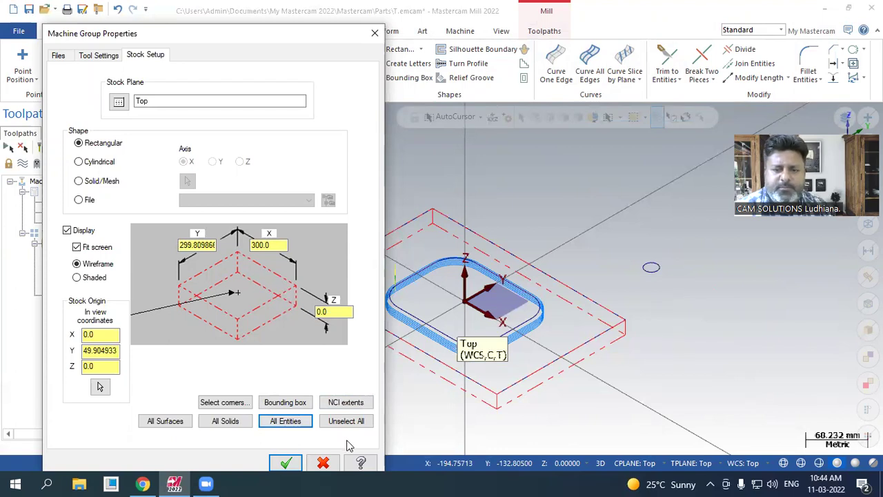
left_click(322, 463)
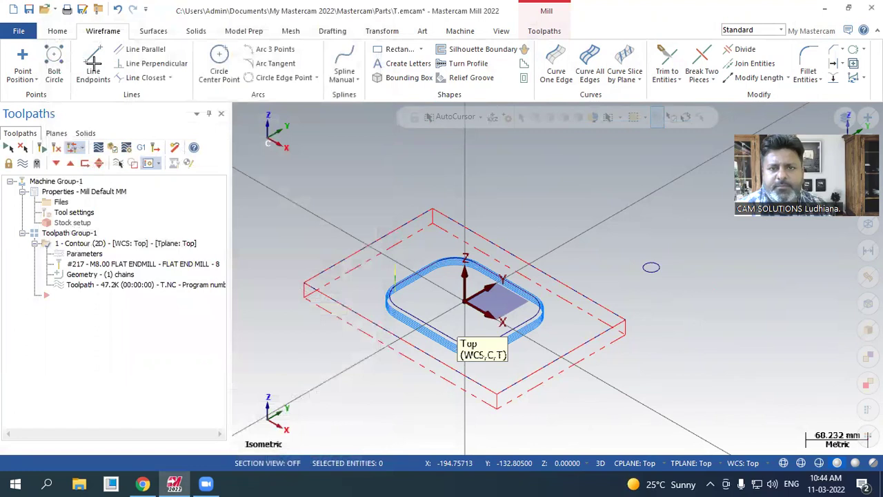
- Draw a line about 92 mm long at 270 degrees from the small circle's center to the outer rectangle's edge
key("alt+l")
left_click(651, 267)
left_click(593, 302)
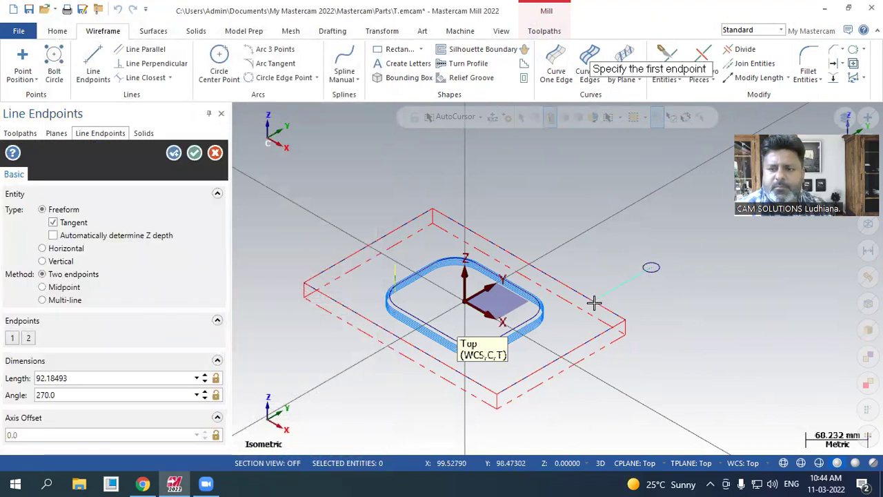
left_click(194, 153)
- Size the rectangular stock to all entities and set its Z thickness to 30 mm
left_click(73, 223)
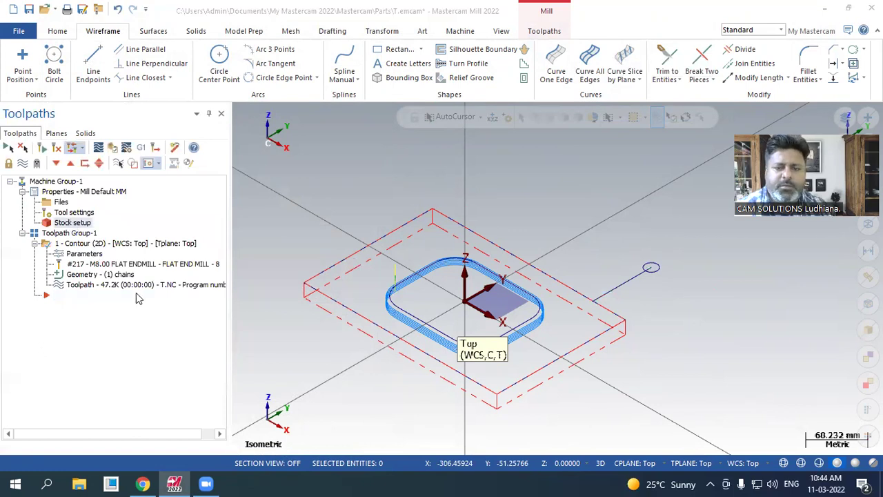
left_click(283, 424)
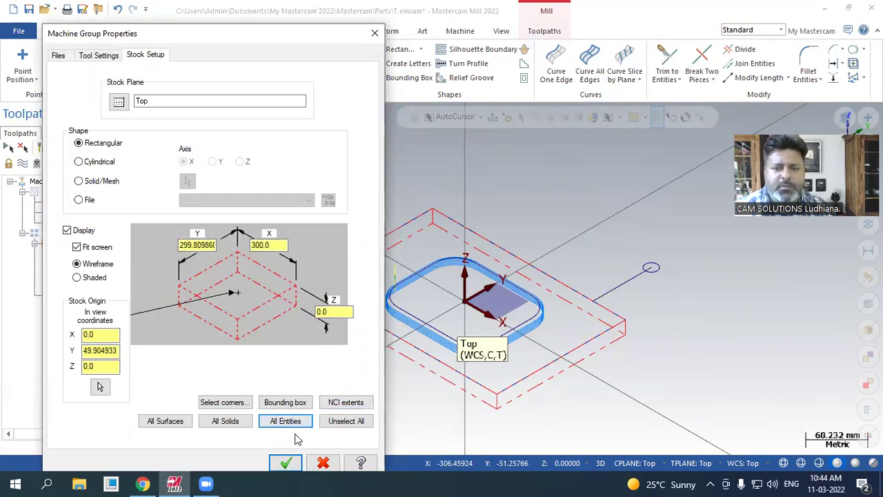
left_click(338, 423)
left_click(286, 422)
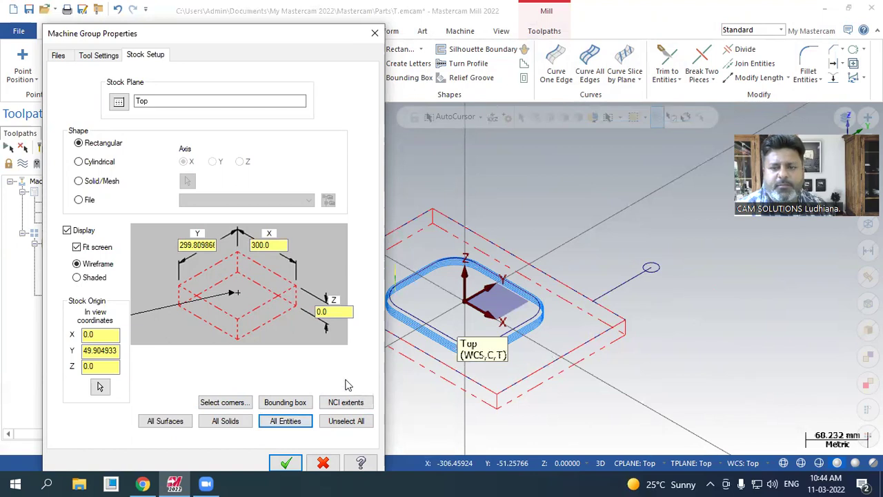
double_click(324, 312)
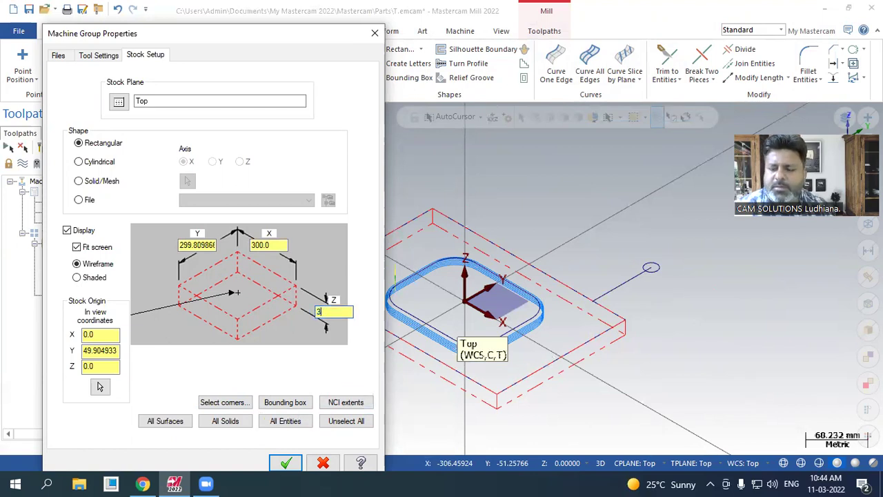
type("30")
key("Tab")
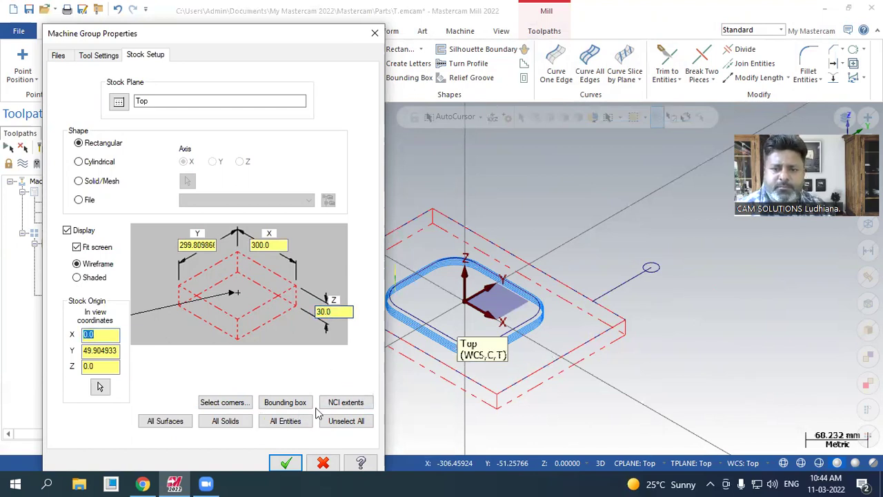
left_click(286, 462)
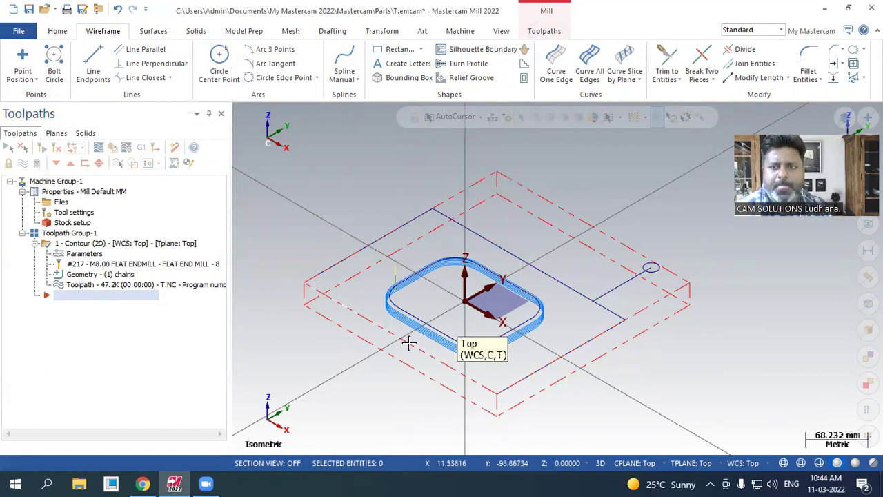
- Set the simulation machine to 1_3AXGEN_VMC in the simulator options
scroll(492, 343, "up", 1)
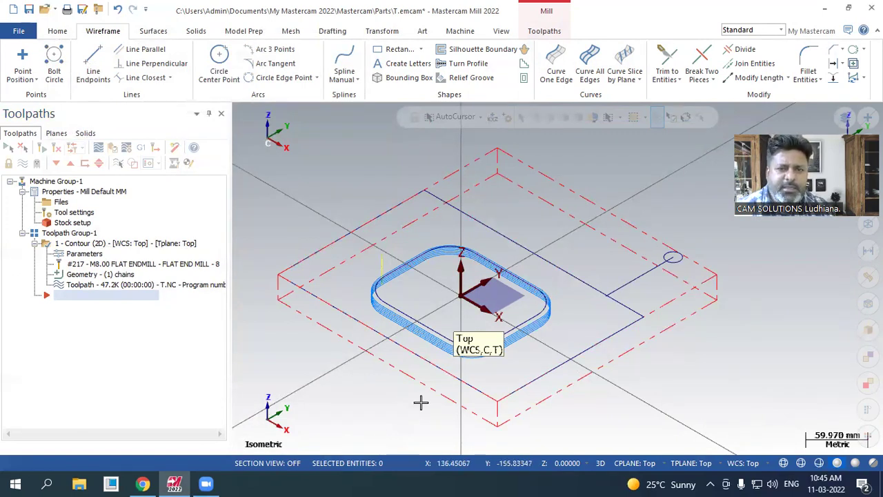
left_click(127, 154)
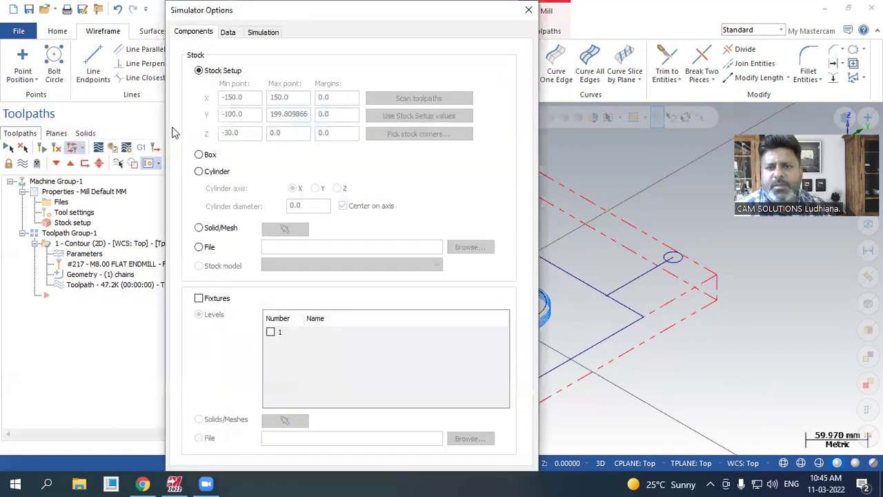
left_click(263, 32)
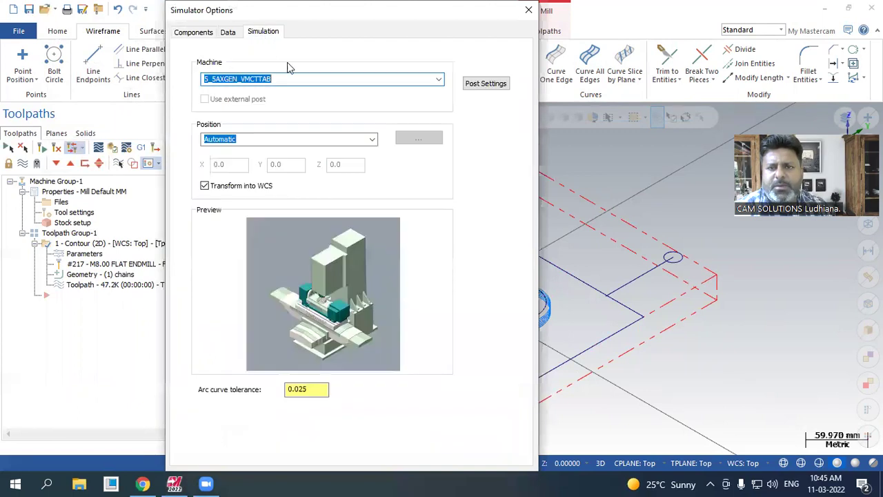
left_click(438, 79)
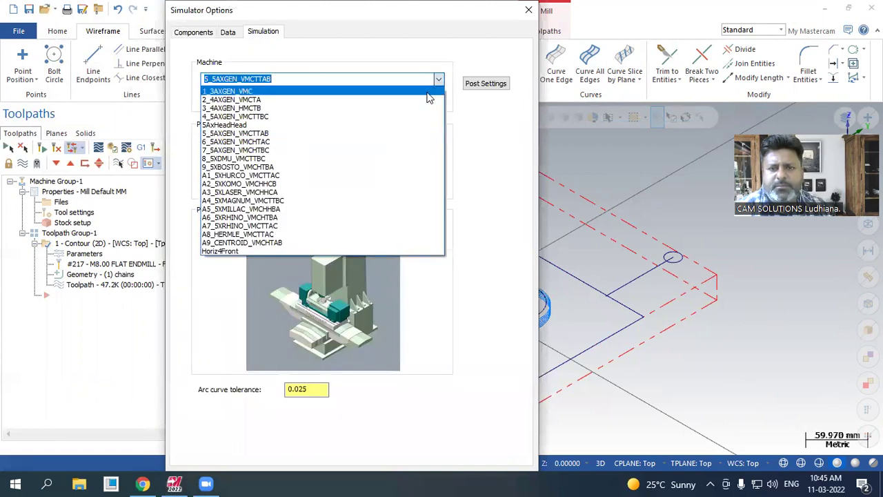
left_click(429, 92)
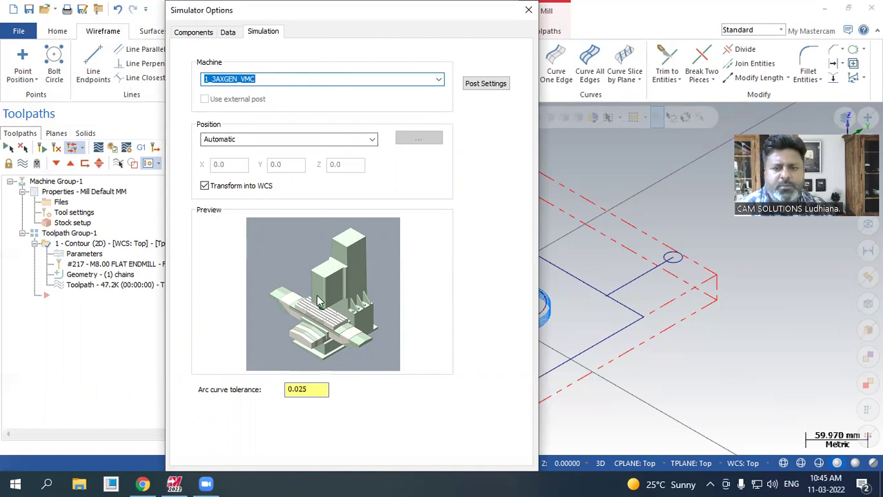
- Preview the 4_5AXGEN_VMCTTBC, A2_5XKOMO_VMCHHCB and A6_5XRHINO_VMCHTBA machines, and switch back to 1_3AXGEN_VMC
left_click(329, 79)
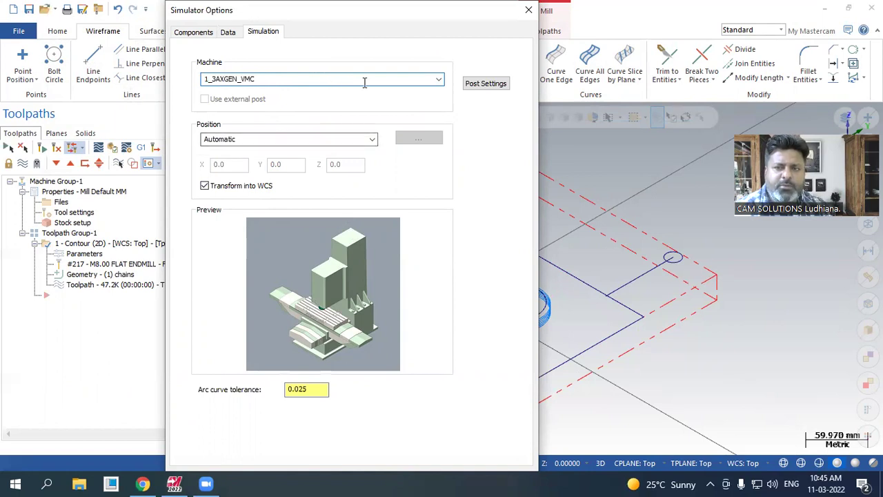
left_click(440, 80)
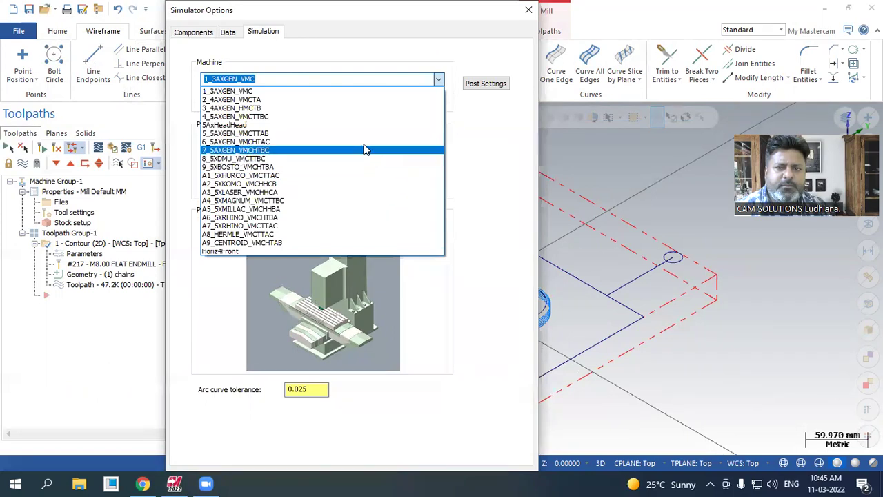
left_click(361, 117)
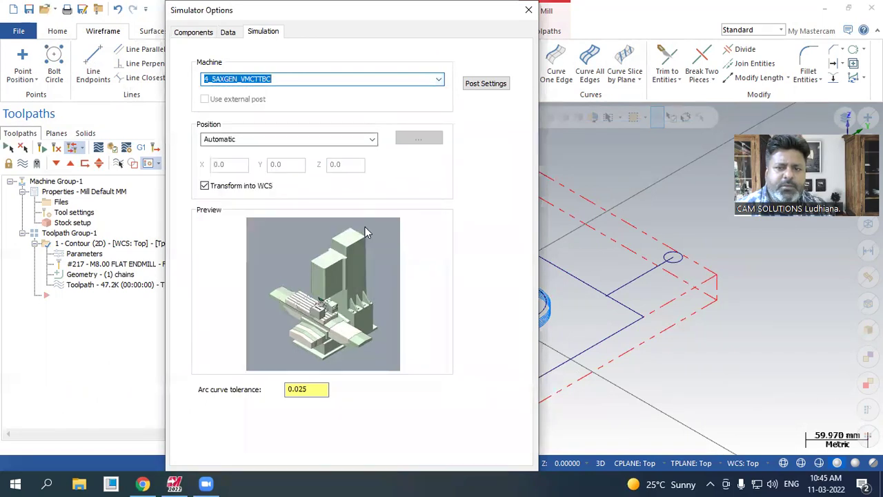
left_click(349, 79)
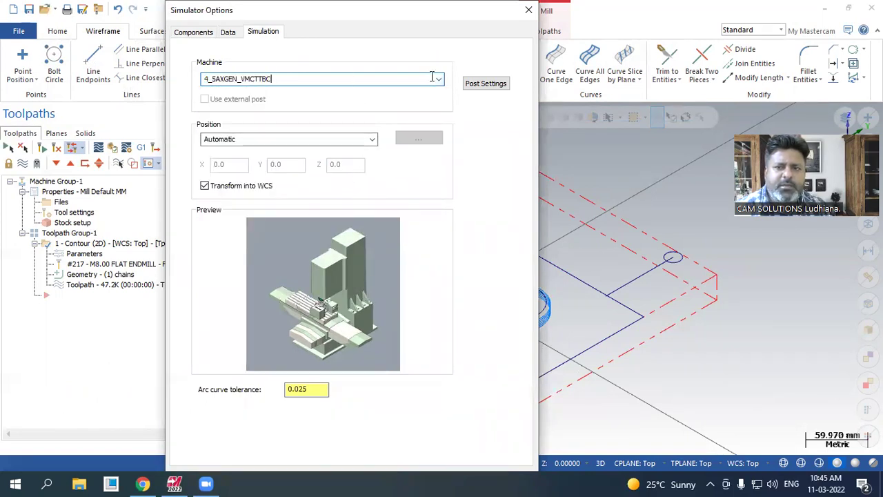
left_click(436, 79)
left_click(380, 183)
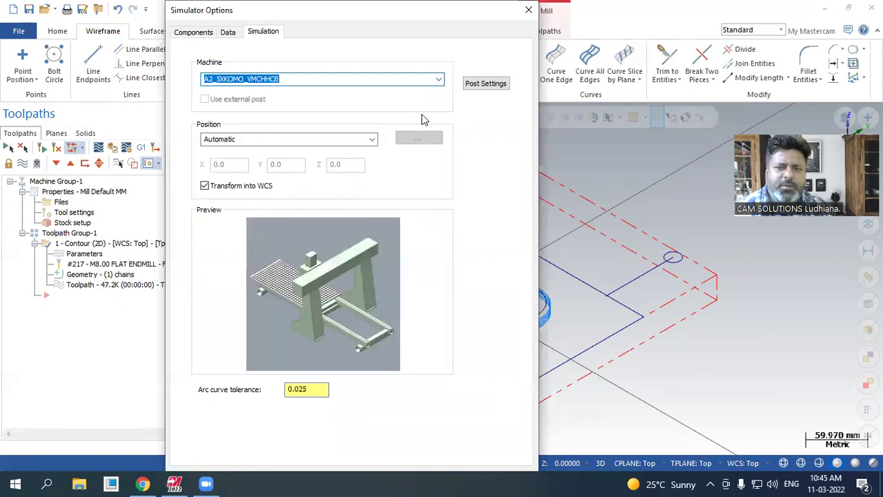
left_click(438, 80)
left_click(390, 214)
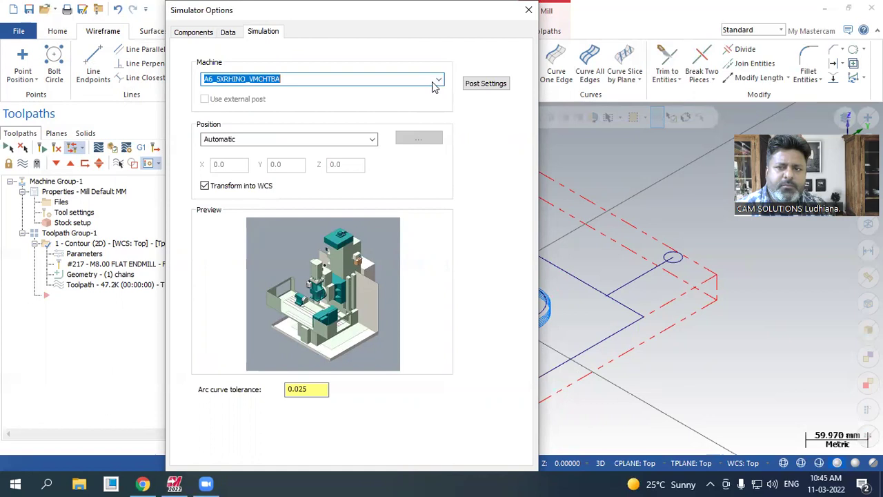
left_click(437, 81)
left_click(388, 88)
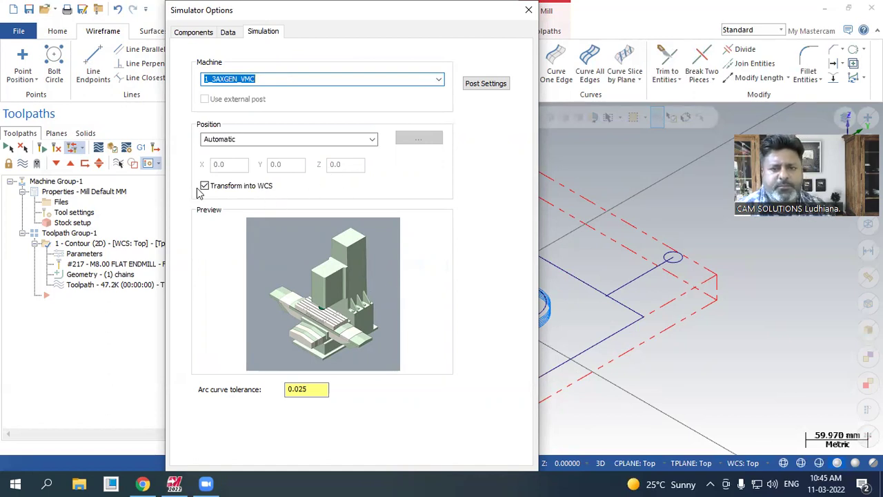
- Set the simulation position to Translation in XYZ with a Z offset of 20
left_click(281, 140)
left_click(373, 141)
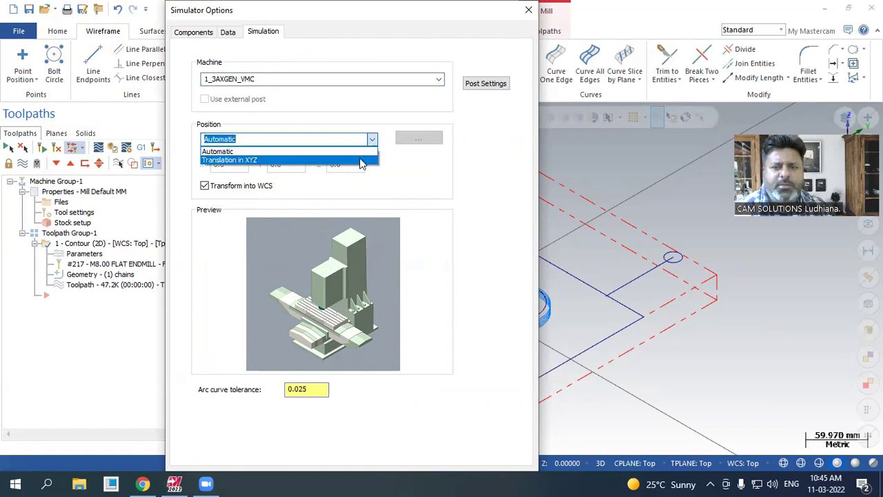
left_click(359, 159)
left_click(359, 164)
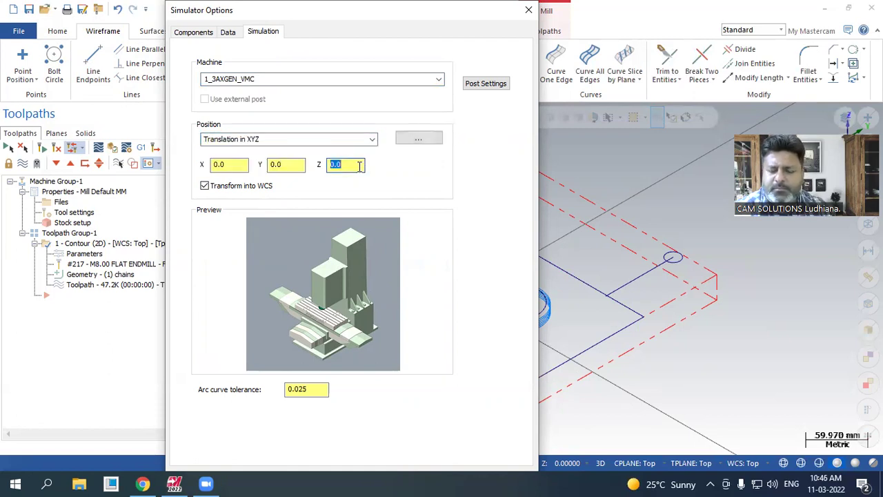
type("20")
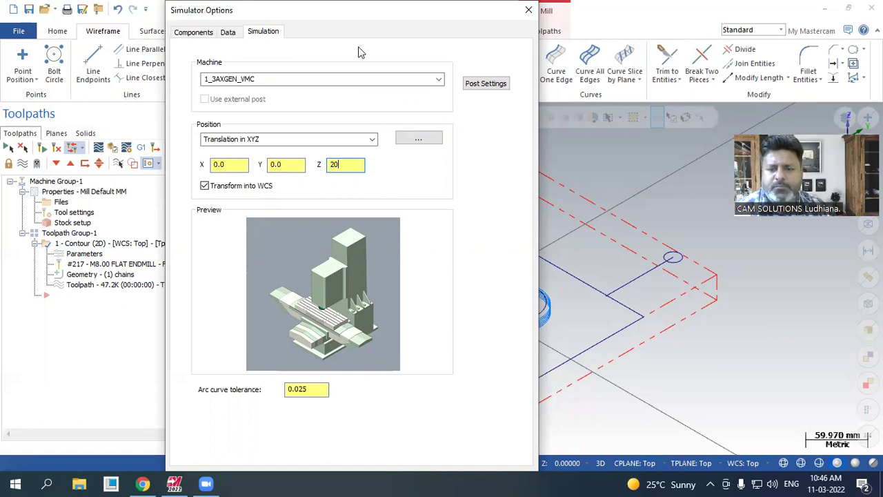
- Accept the simulator options, docking the Windows taskbar elsewhere to uncover the dialog's confirmation and restoring it to its original edge
left_click(429, 469)
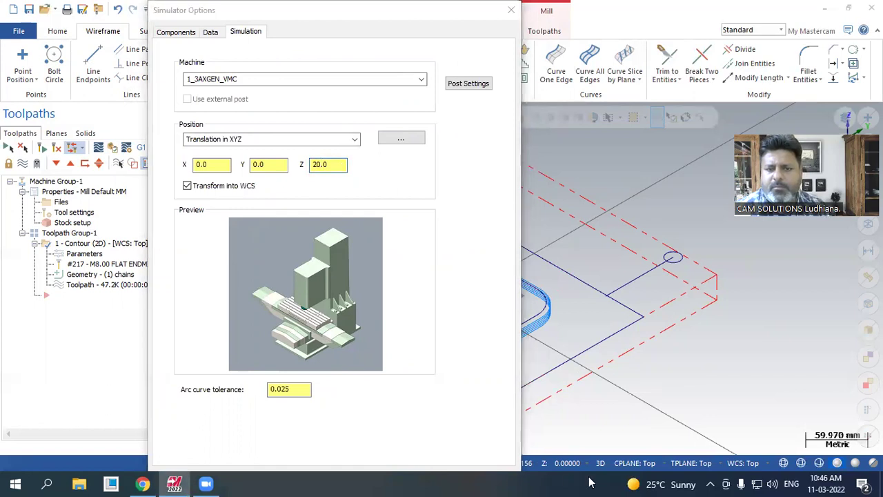
left_click_drag(589, 483, 21, 276)
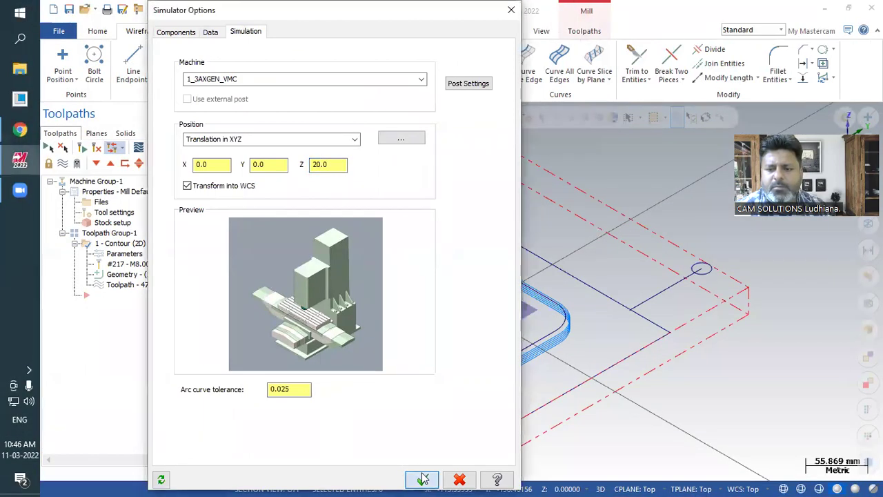
left_click(423, 478)
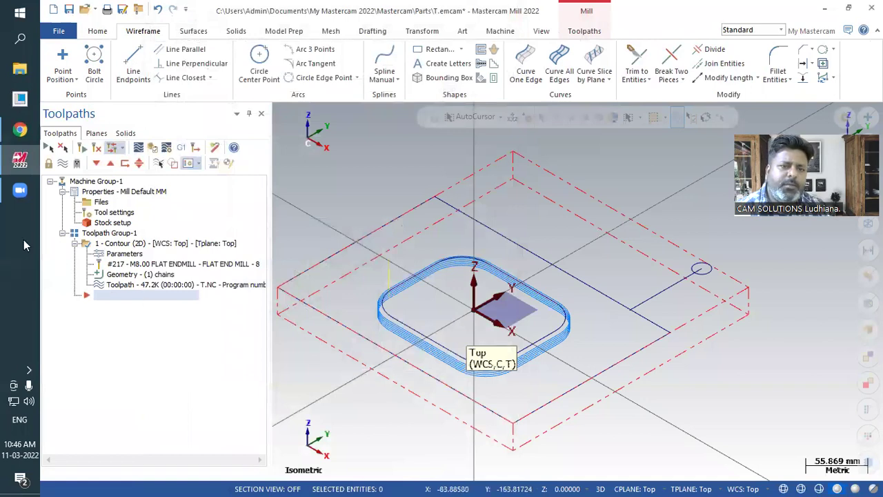
left_click_drag(24, 245, 284, 480)
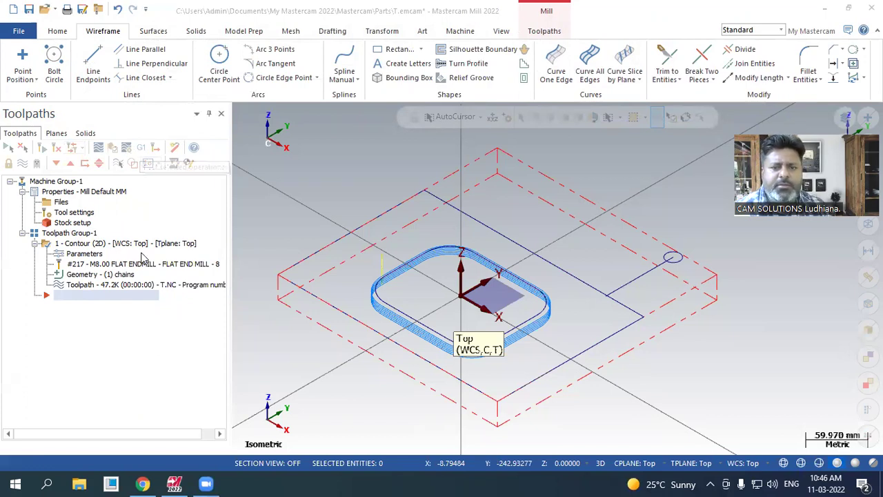
left_click(118, 351)
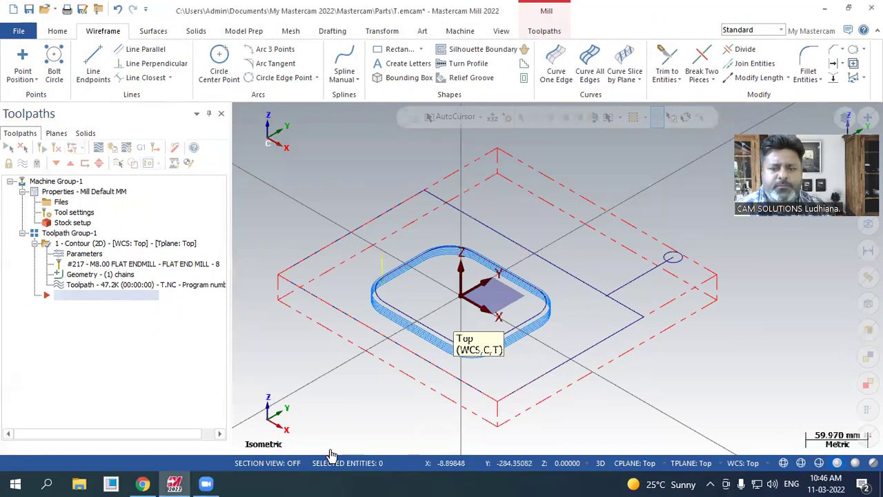
- Open the contour operation for verification and switch the simulator to machine Simulation mode
left_click(113, 149)
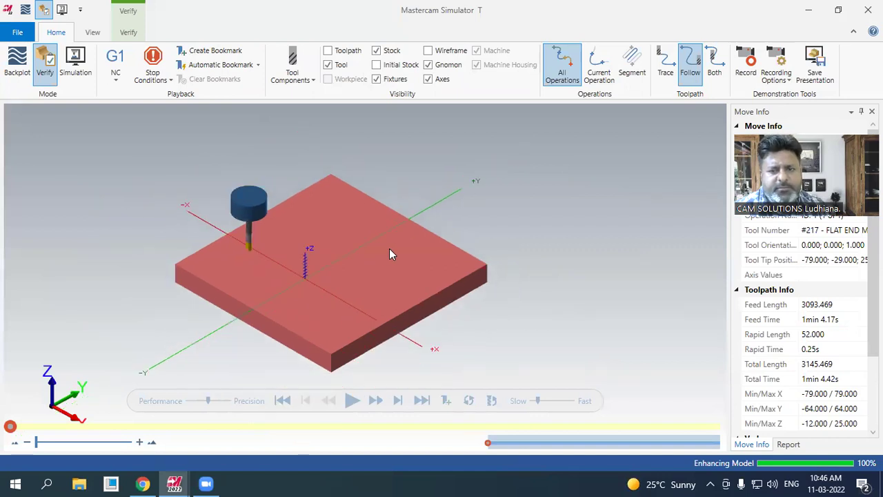
left_click(77, 73)
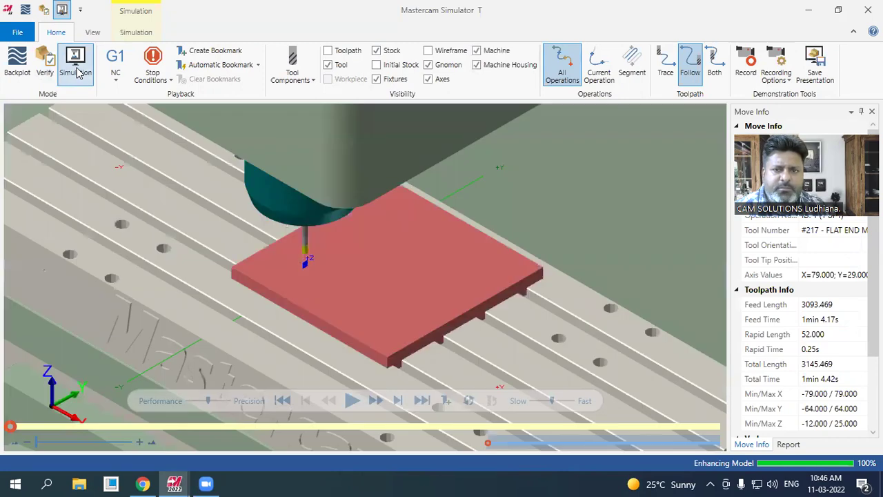
scroll(353, 304, "down", 2)
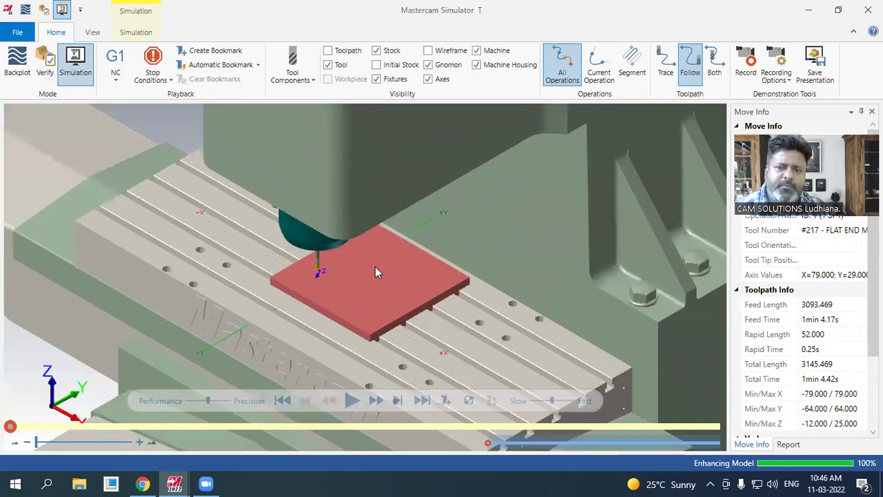
scroll(375, 268, "down", 3)
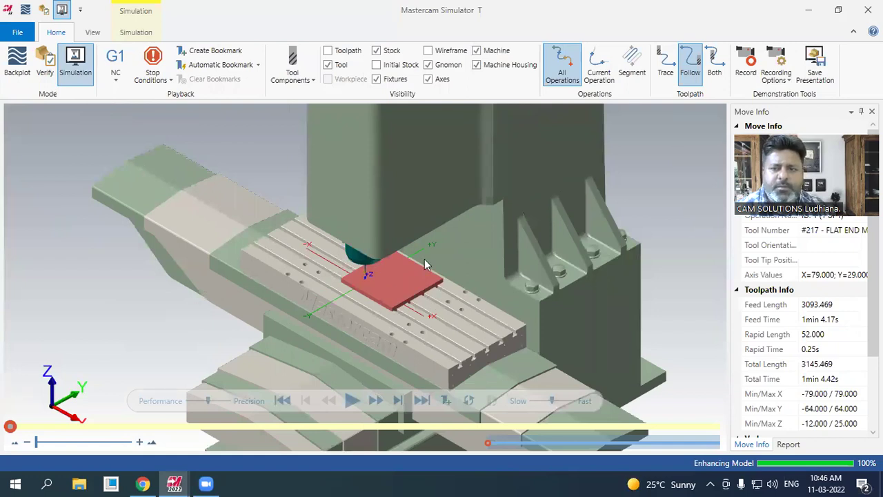
scroll(424, 258, "up", 2)
scroll(414, 255, "up", 1)
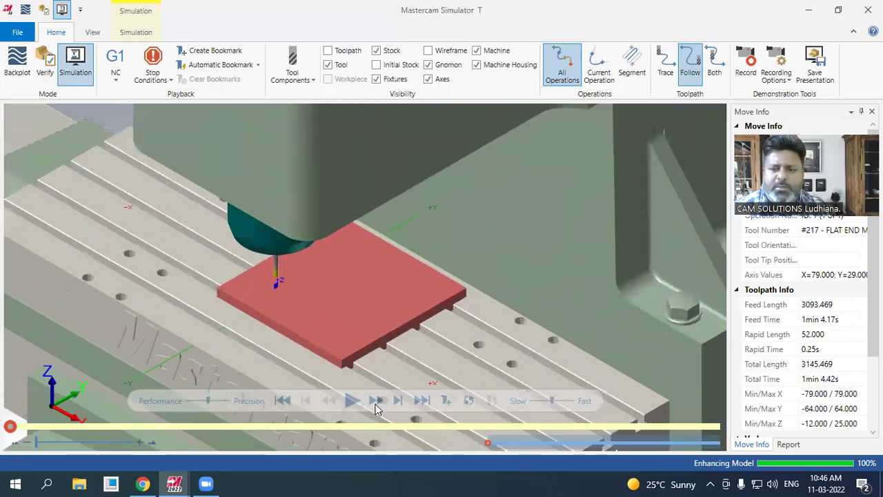
- Play the machine simulation, reduce its playback speed, and replay it from the start
left_click(351, 400)
left_click(530, 401)
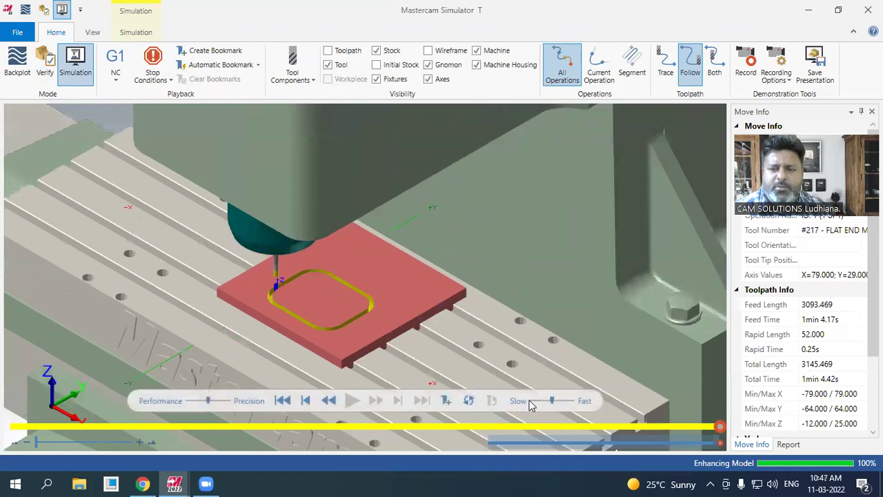
left_click(283, 401)
scroll(348, 304, "down", 3)
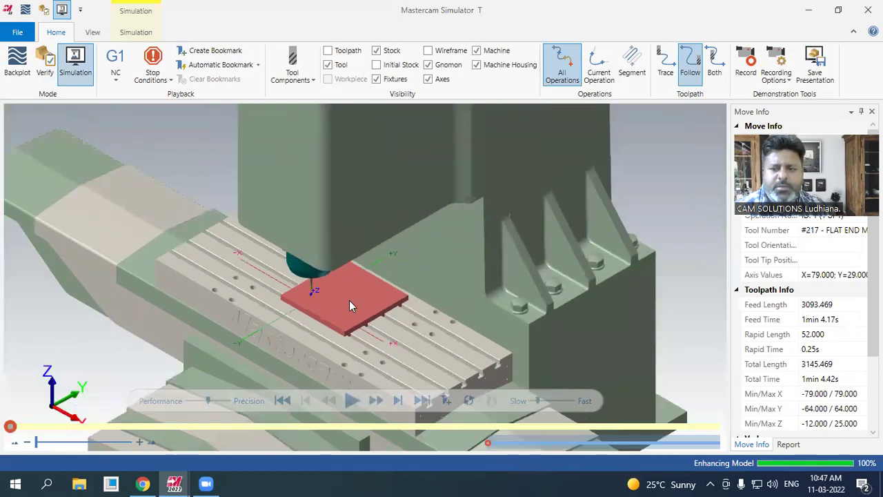
scroll(355, 305, "down", 2)
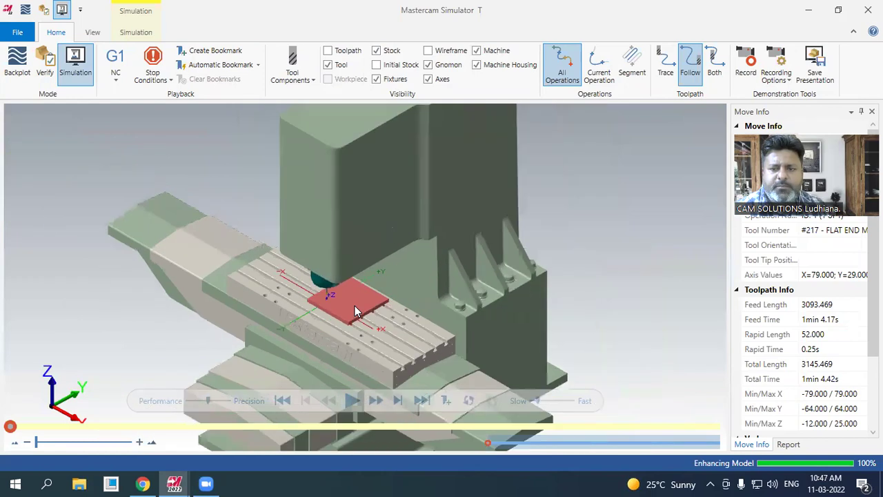
left_click(352, 401)
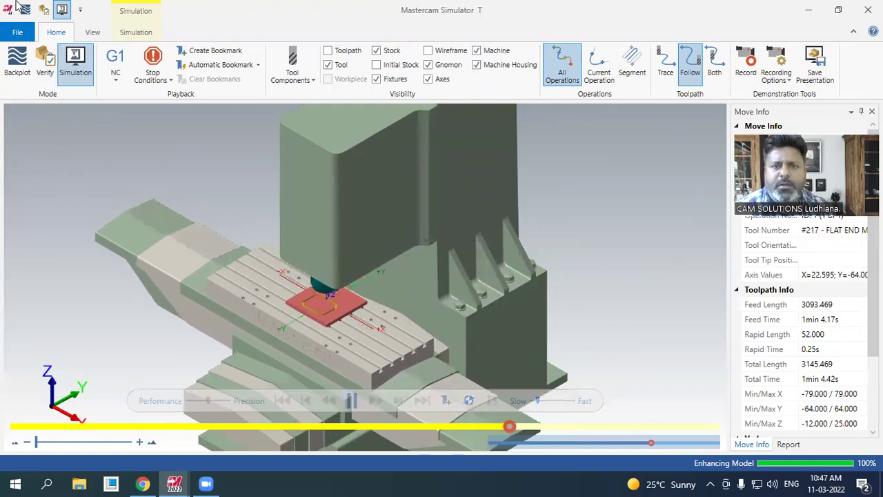
- Widen the Move Info pane and show the Toolpath Analysis, Machine and Axis Control panes
left_click(96, 33)
left_click(129, 34)
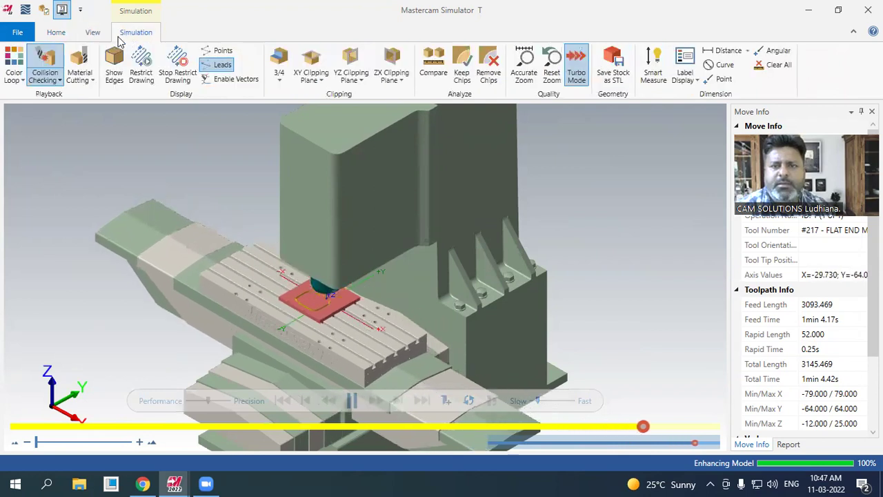
left_click(94, 33)
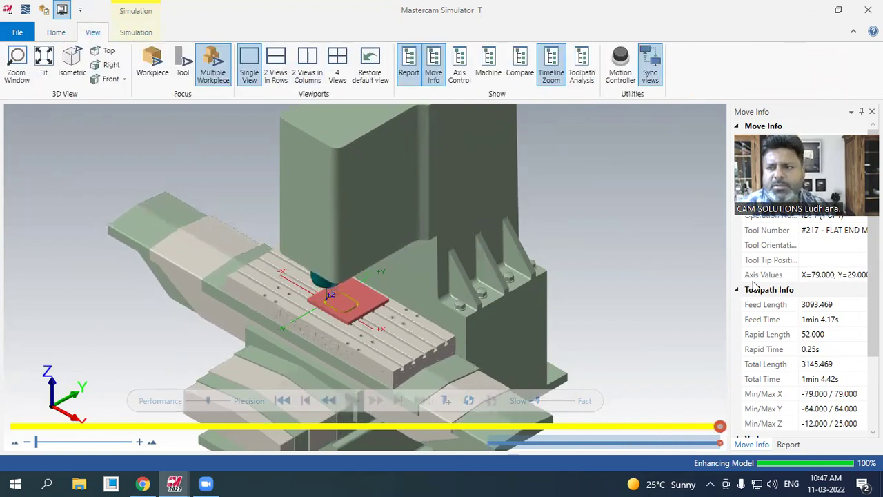
left_click_drag(685, 281, 634, 281)
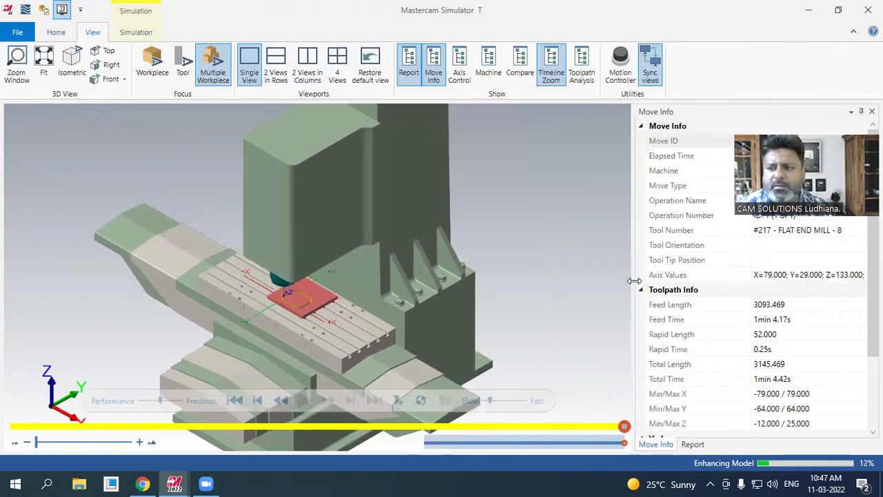
left_click(581, 69)
left_click(489, 65)
left_click(460, 65)
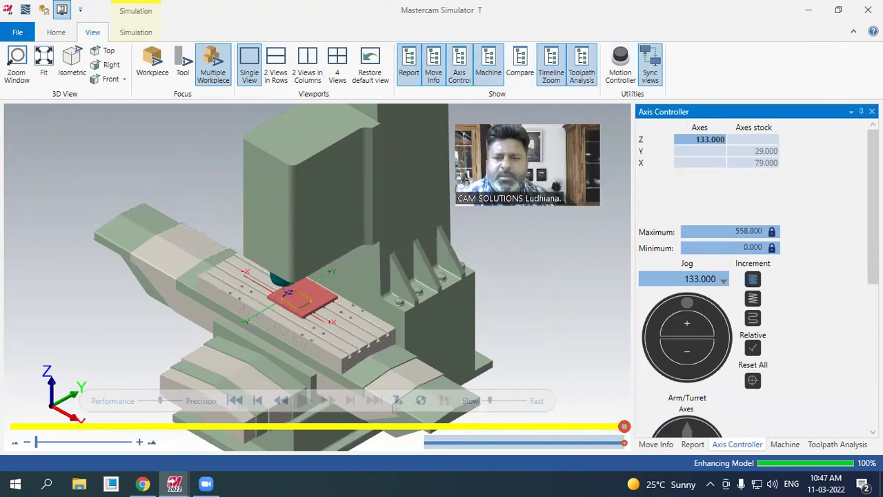
- Replay the machine simulation and examine the axis values and jog controls in the Axis Controller
left_click(303, 400)
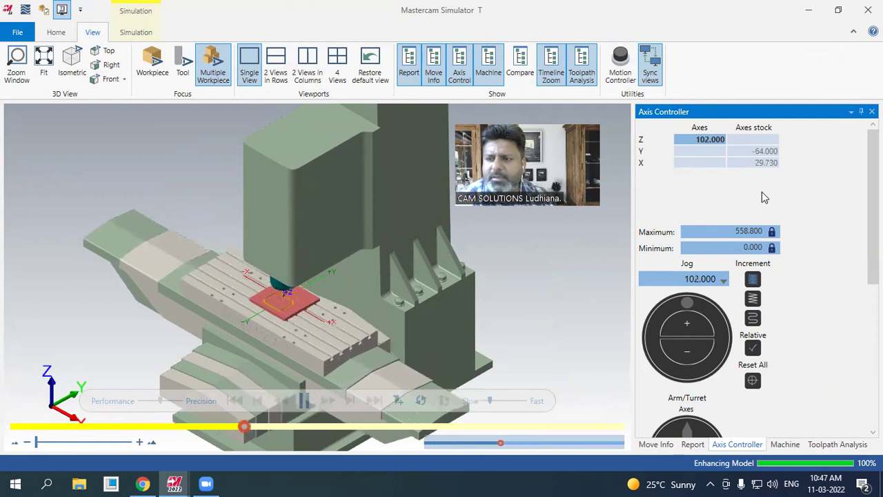
scroll(776, 248, "down", 1)
scroll(776, 249, "down", 4)
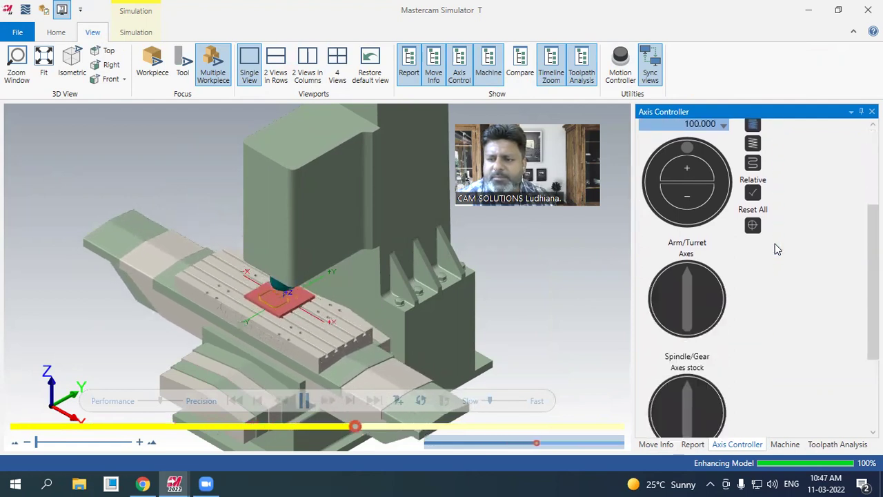
- Check the Z, Y and X axis values and limits in the Axis Controller, and close the simulator to return to the part
scroll(776, 248, "down", 4)
scroll(776, 248, "up", 6)
scroll(776, 249, "up", 3)
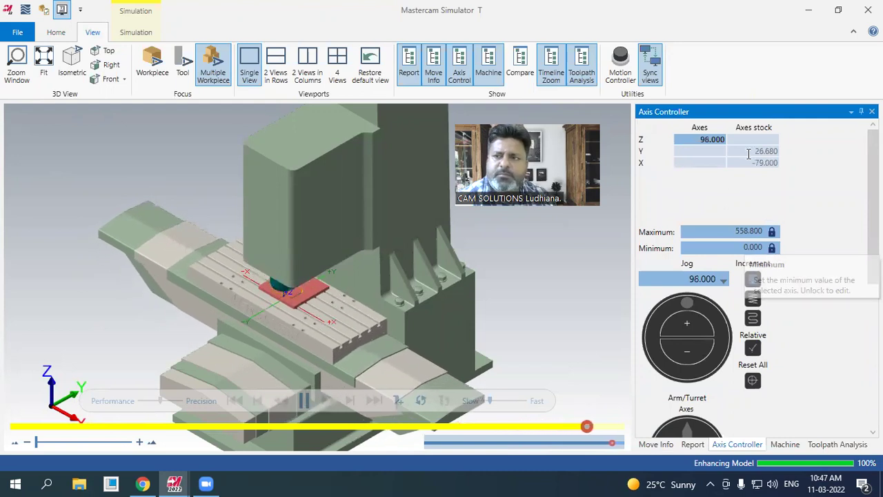
left_click(868, 9)
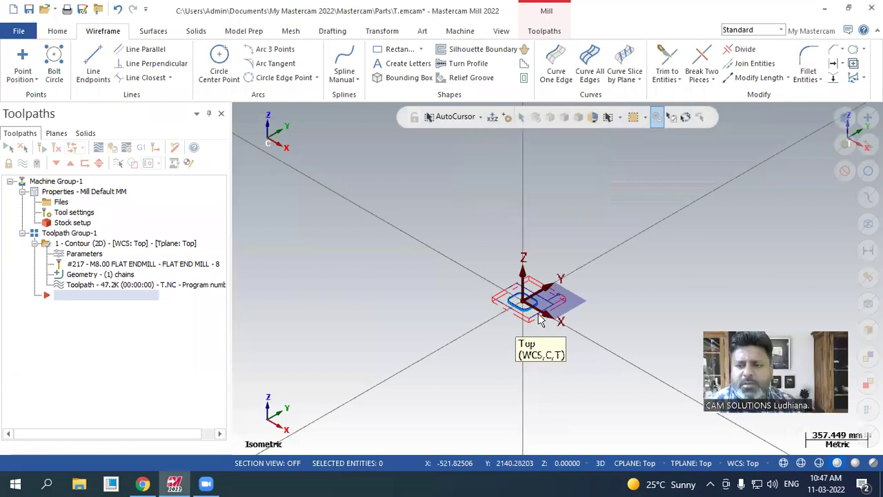
scroll(540, 319, "up", 8)
scroll(545, 343, "up", 2)
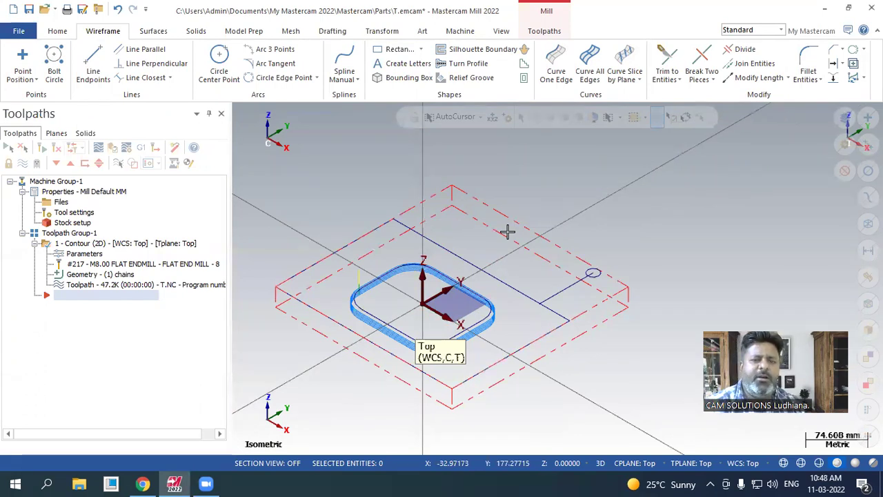
- Open the setup sheet options for the 2D contour operation and review the project, customer, programmer and drawing fields
right_click(80, 249)
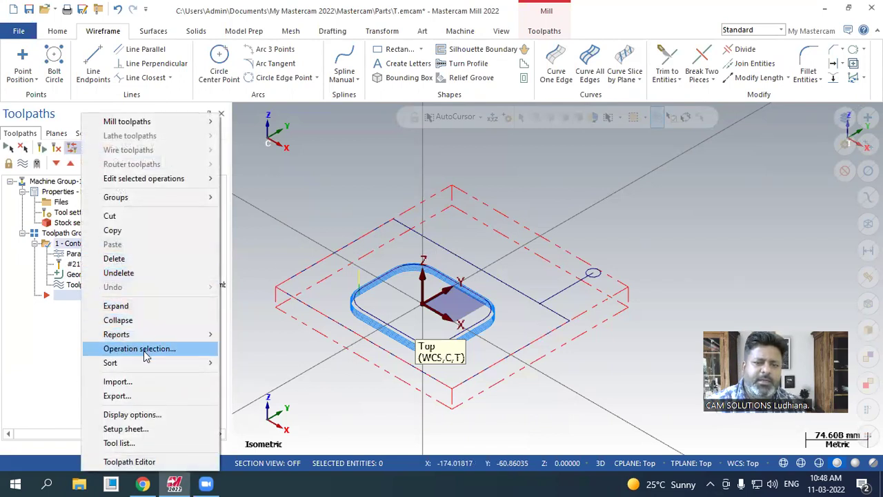
mouse_move(155, 338)
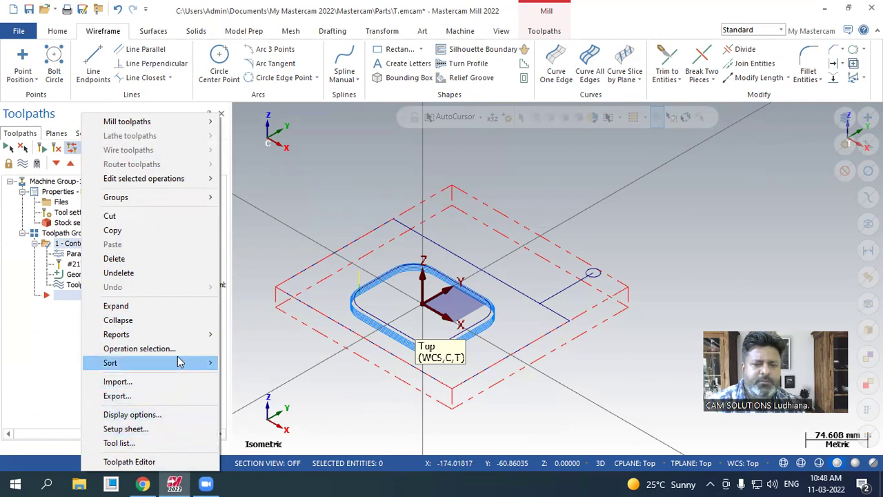
left_click(164, 428)
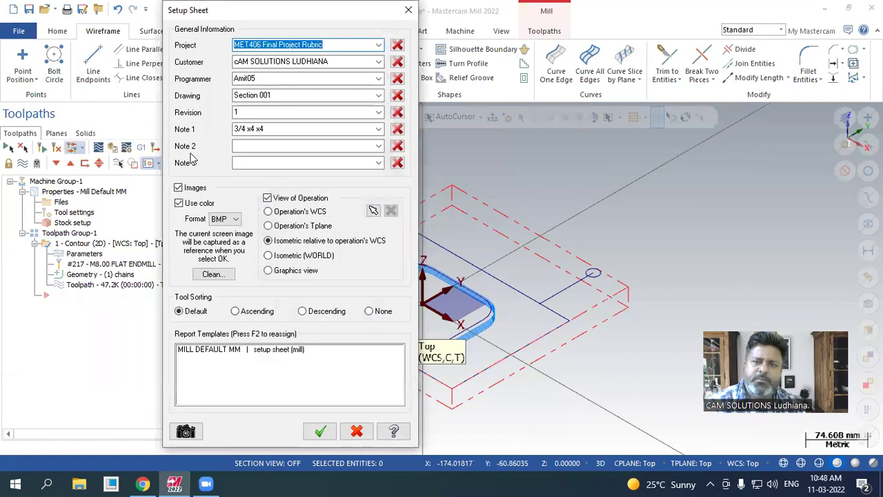
left_click(287, 44)
triple_click(304, 60)
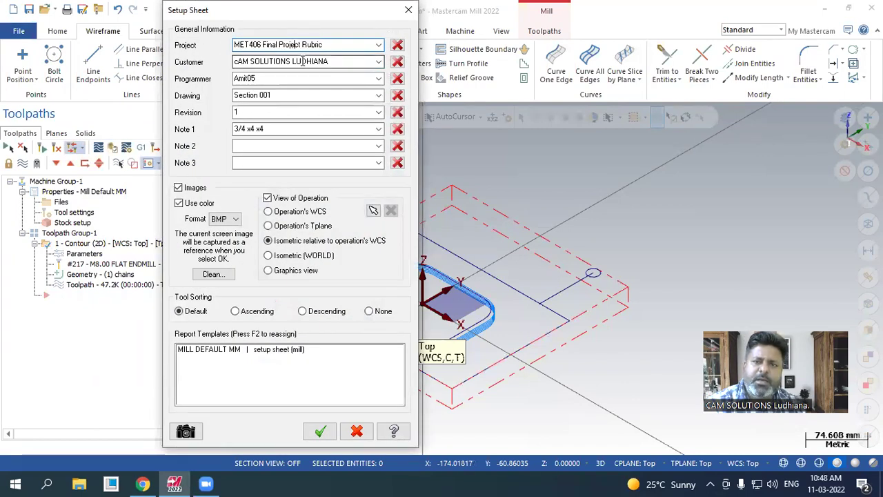
double_click(296, 79)
triple_click(293, 95)
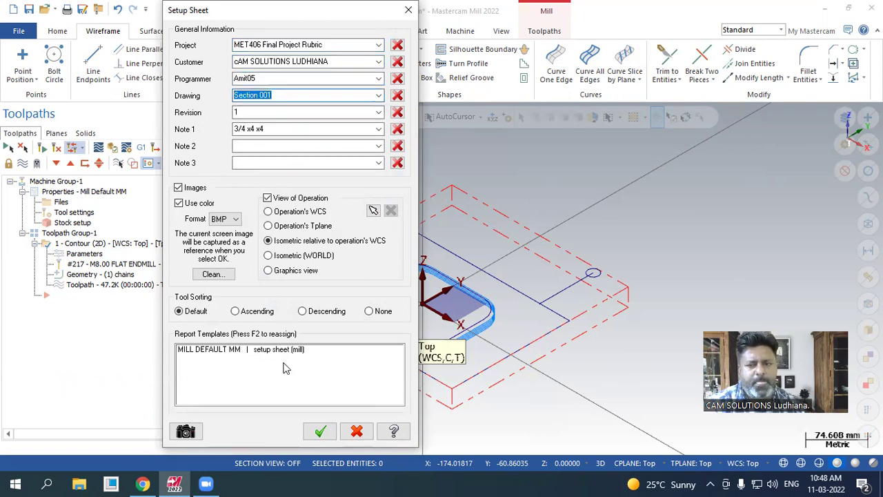
- Capture the current isometric view in colour as Image 1 for the setup sheet
left_click(191, 433)
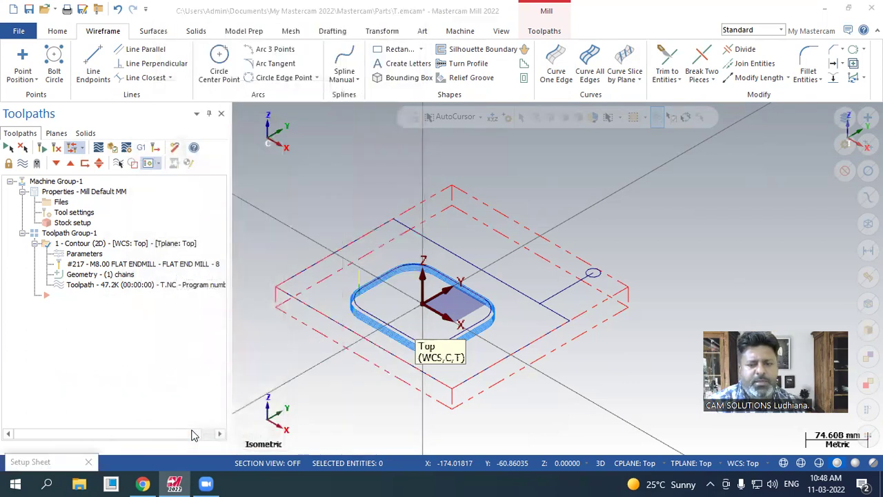
left_click(148, 169)
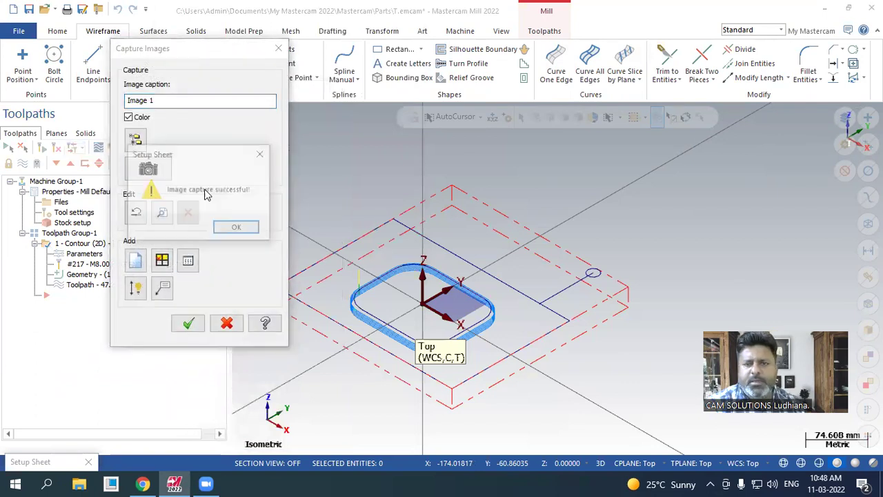
left_click(237, 227)
- Capture the Front (WCS) view as Image 2 for the setup sheet and accept the captured images
middle_click_drag(548, 161, 579, 182)
right_click(578, 182)
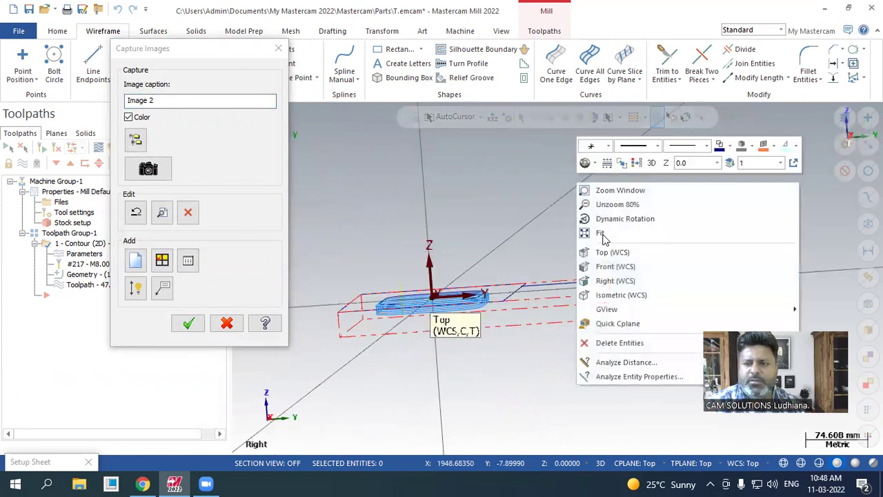
left_click(612, 269)
left_click(144, 168)
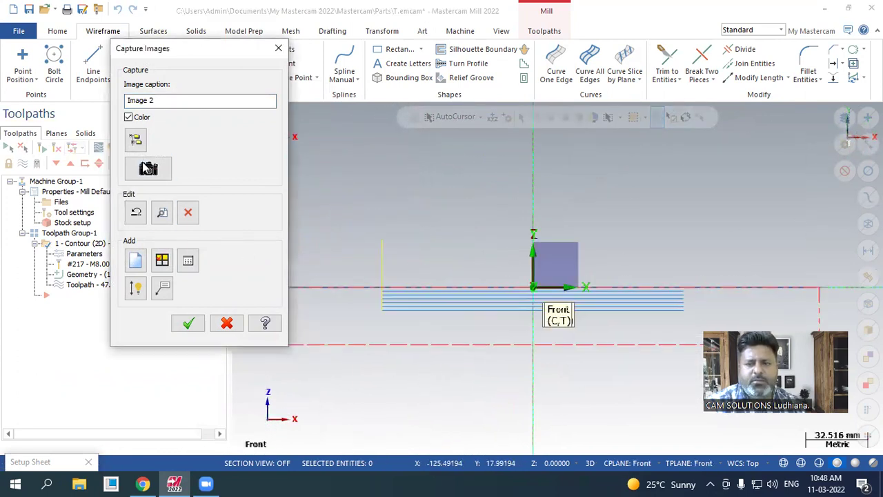
left_click(235, 226)
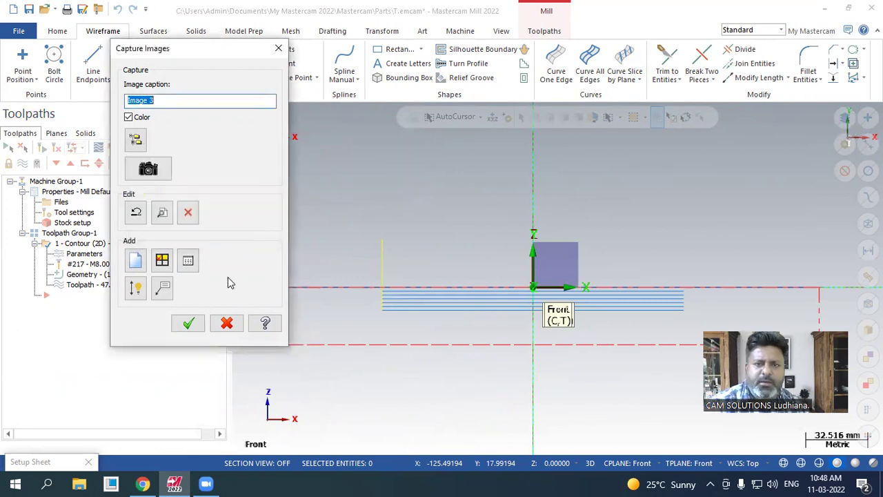
left_click(188, 323)
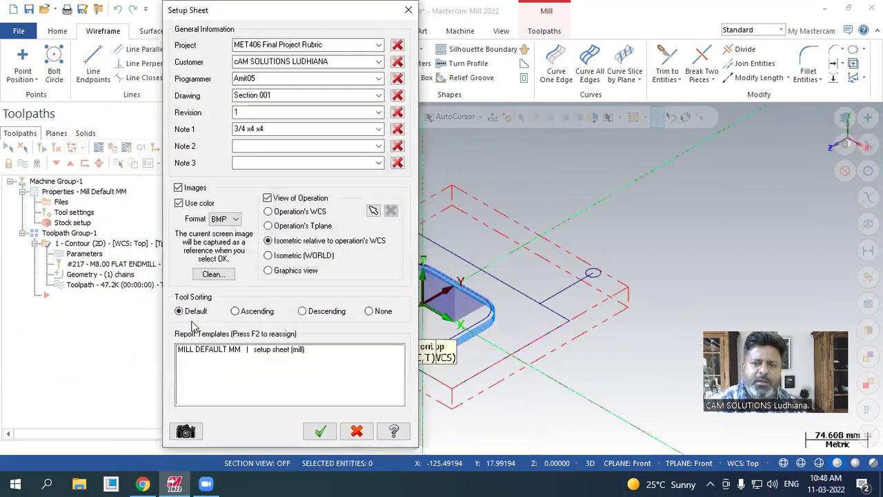
- Generate the setup sheet report from the MILL DEFAULT MM template and move the Windows taskbar to the left edge of the screen
left_click(320, 432)
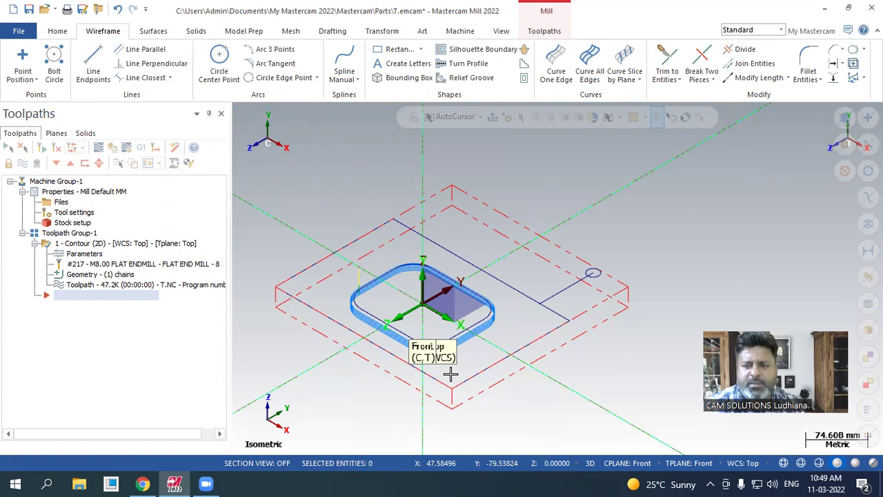
left_click(613, 483)
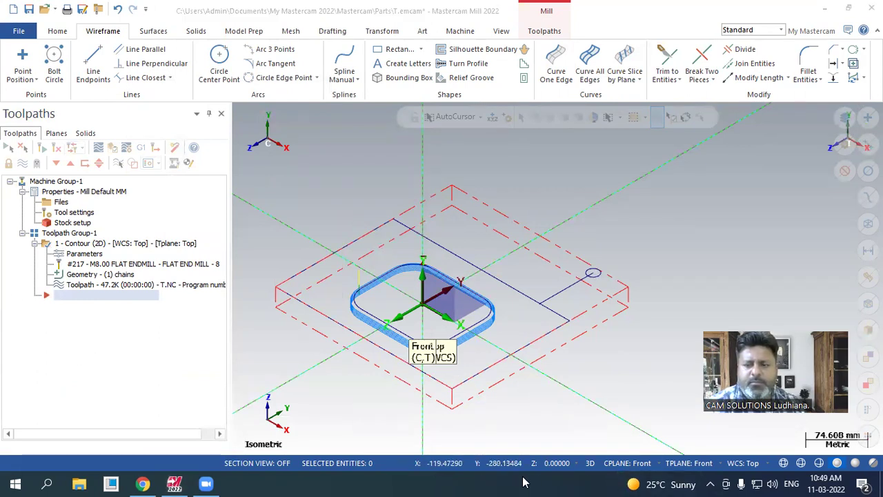
left_click_drag(524, 483, 13, 276)
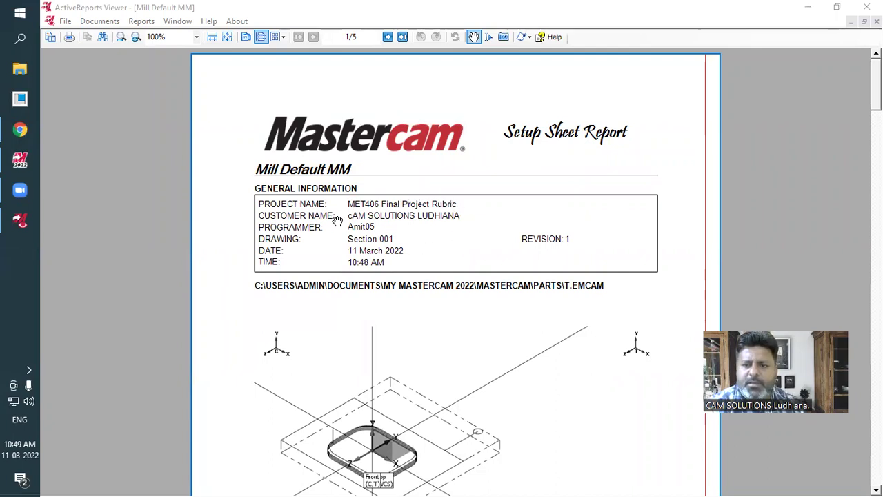
- Examine the setup sheet report's general information, stock, operation list, tool list, work offsets and captured images
scroll(338, 220, "down", 5)
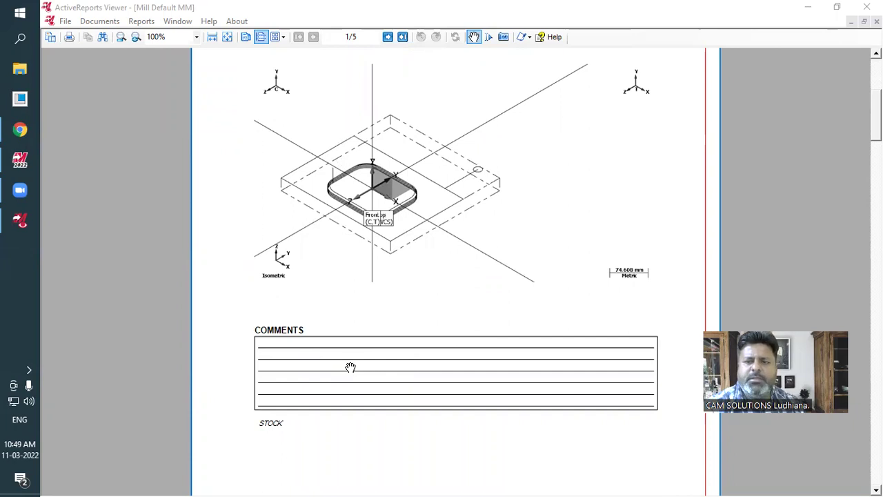
scroll(350, 365, "down", 9)
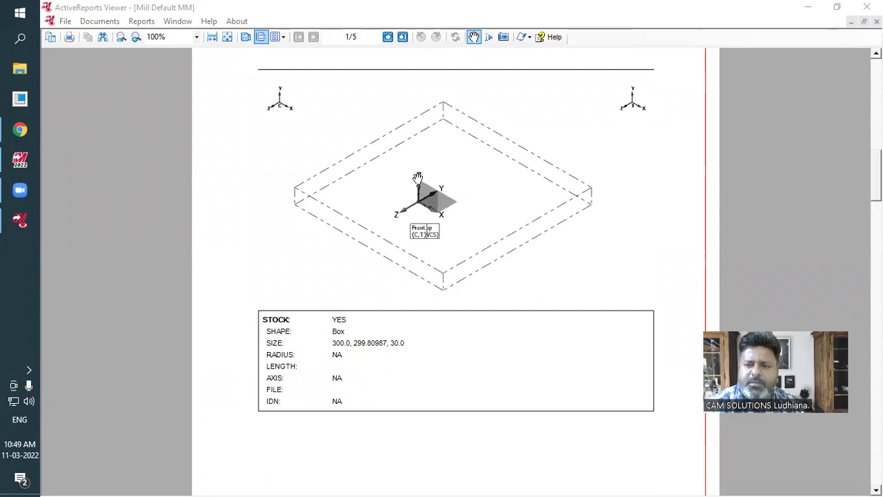
scroll(426, 231, "down", 10)
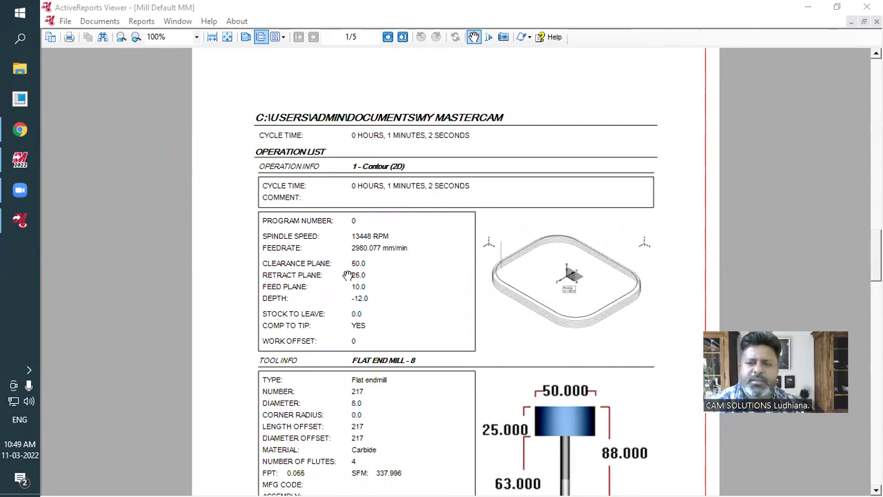
scroll(366, 329, "down", 8)
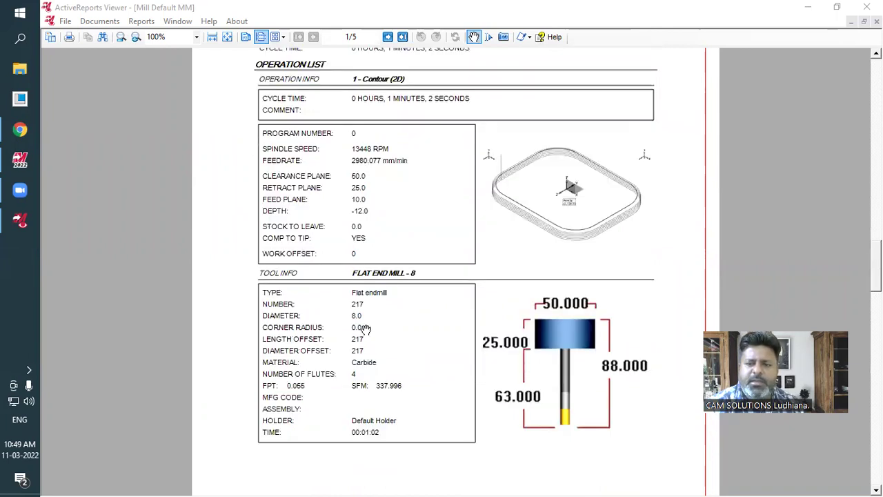
scroll(365, 329, "up", 3)
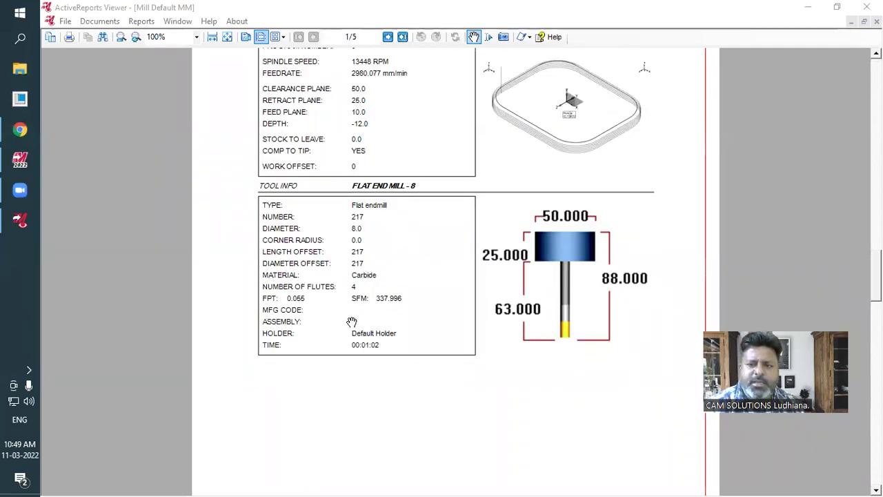
scroll(347, 285, "down", 10)
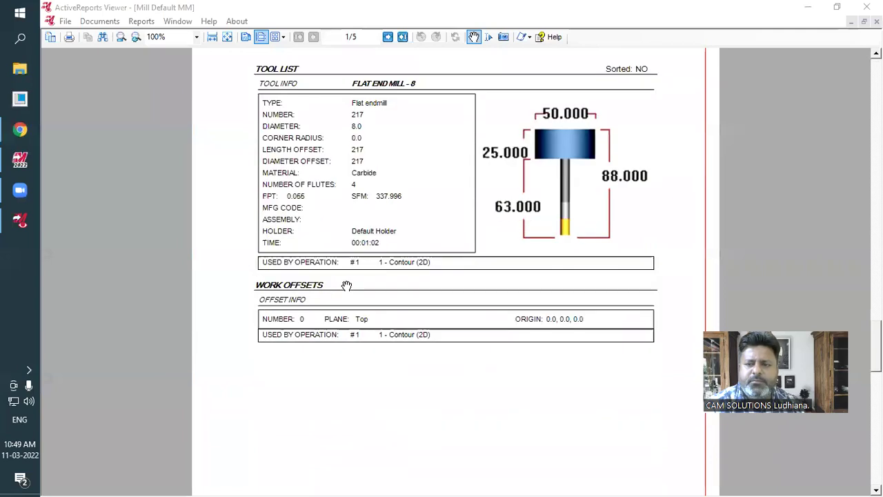
scroll(454, 227, "down", 10)
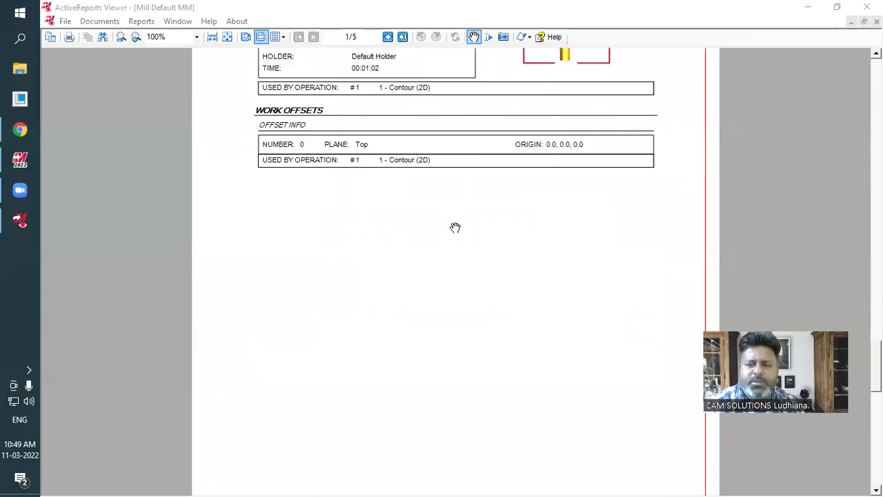
scroll(456, 228, "down", 5)
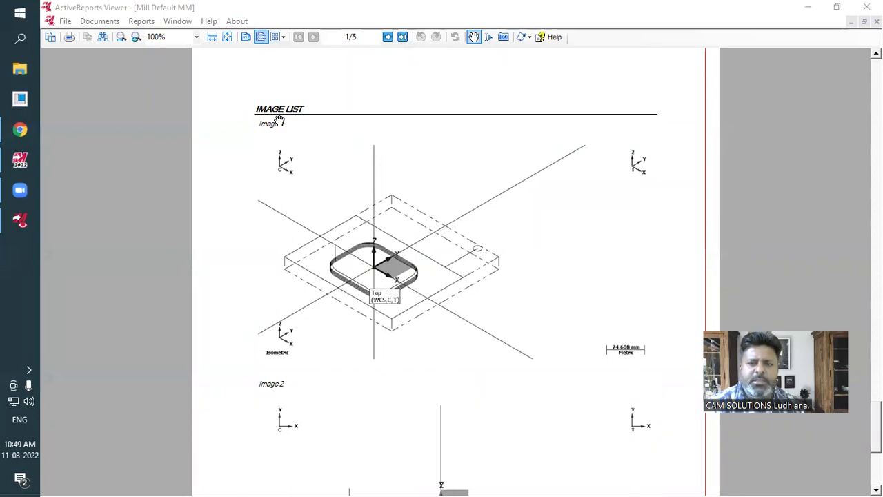
scroll(385, 288, "down", 7)
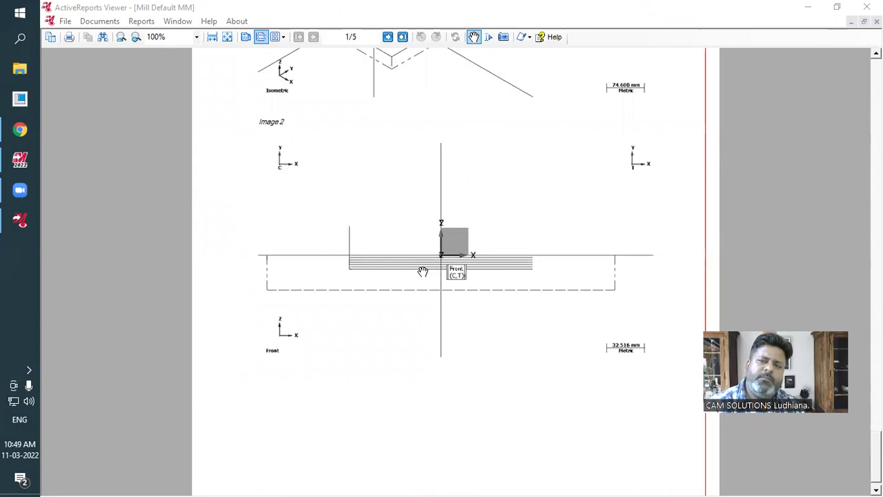
scroll(416, 329, "down", 1)
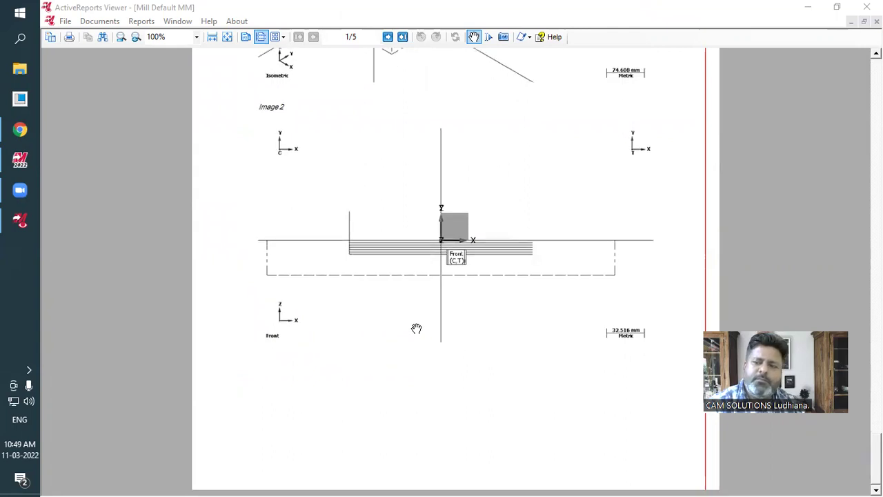
- Recheck the report's header, contour operation parameters and tool data from the first page, and close the report viewer
scroll(416, 329, "up", 20)
scroll(431, 326, "up", 20)
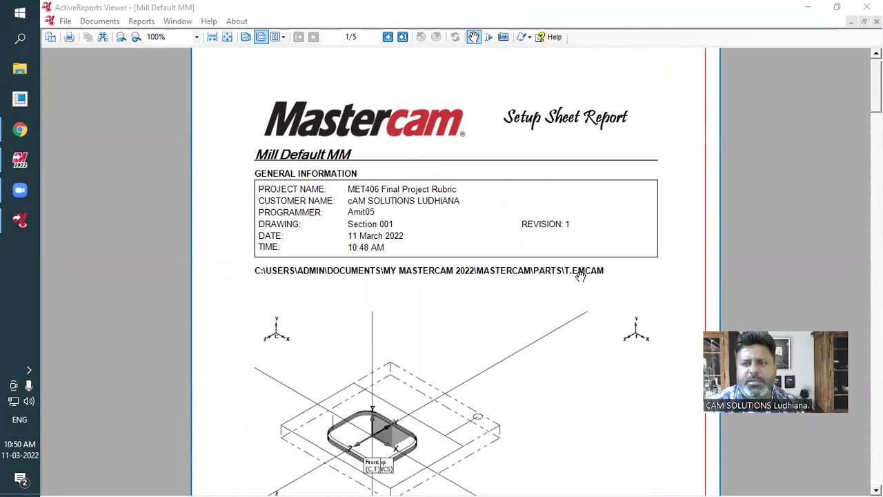
scroll(578, 276, "down", 15)
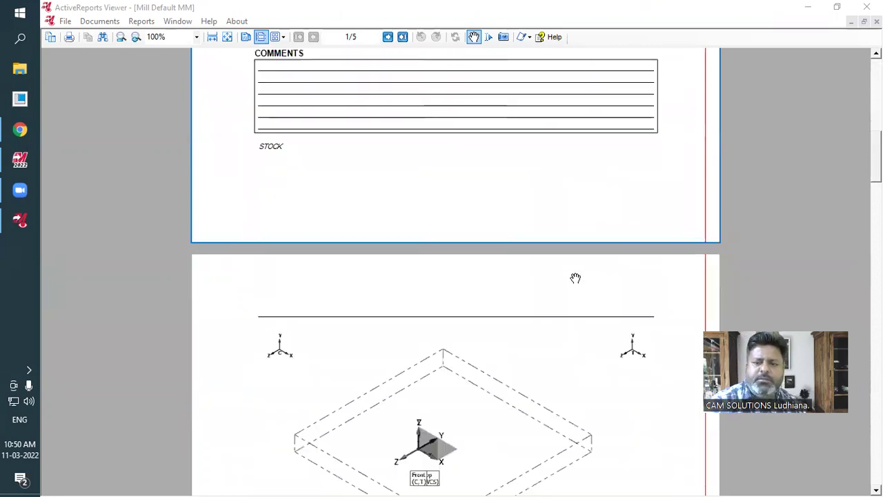
scroll(484, 295, "down", 10)
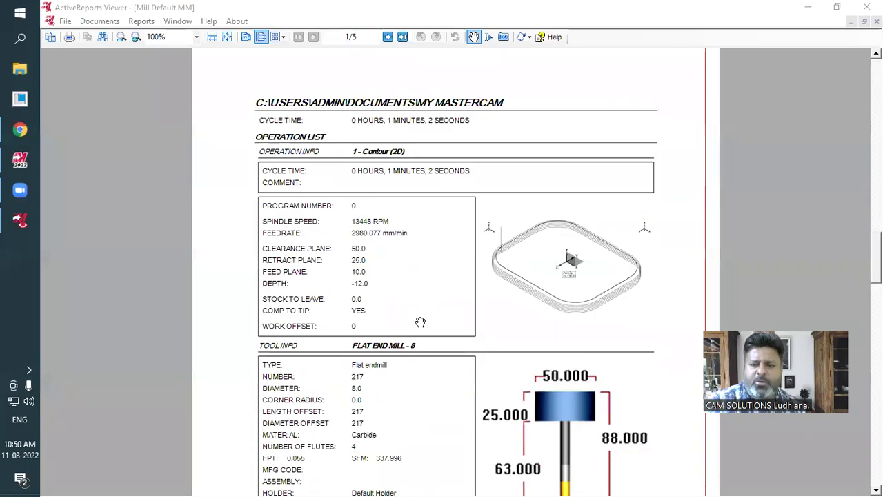
scroll(447, 323, "down", 2)
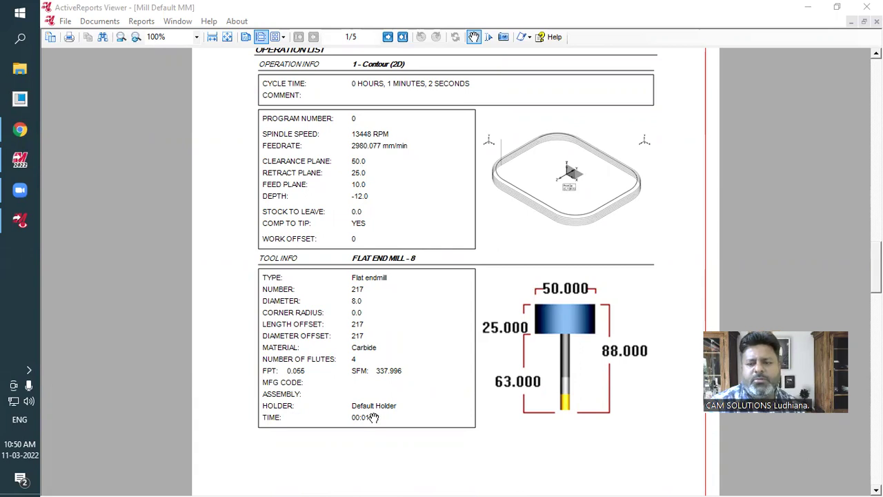
scroll(373, 417, "down", 10)
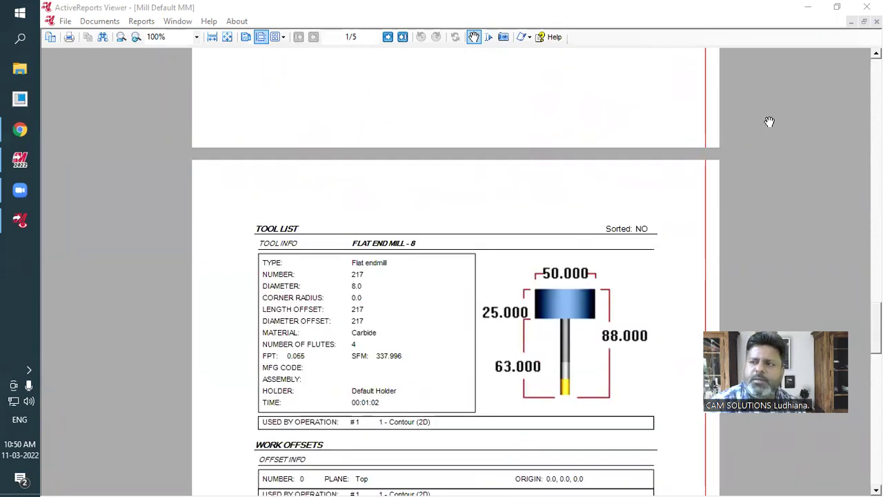
left_click(866, 7)
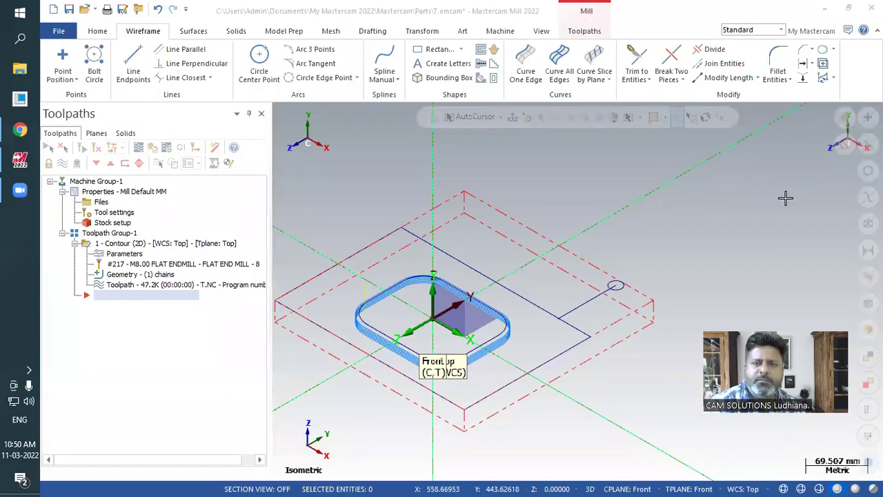
scroll(322, 364, "up", 5)
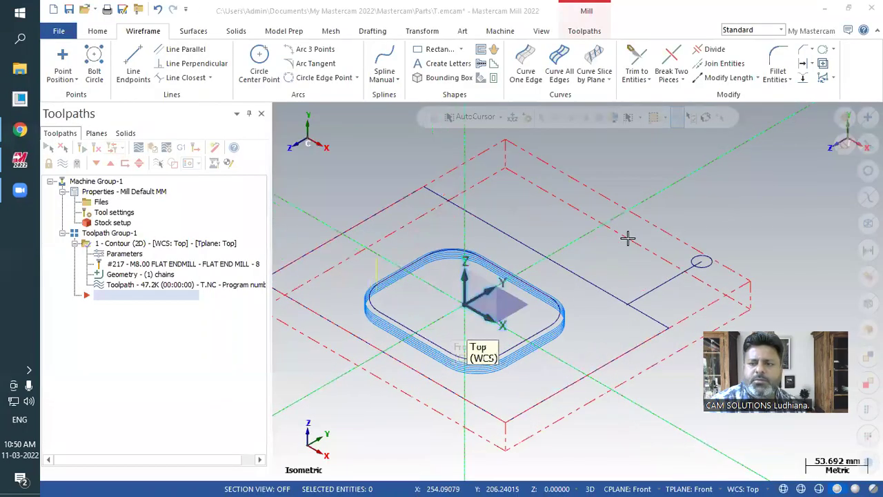